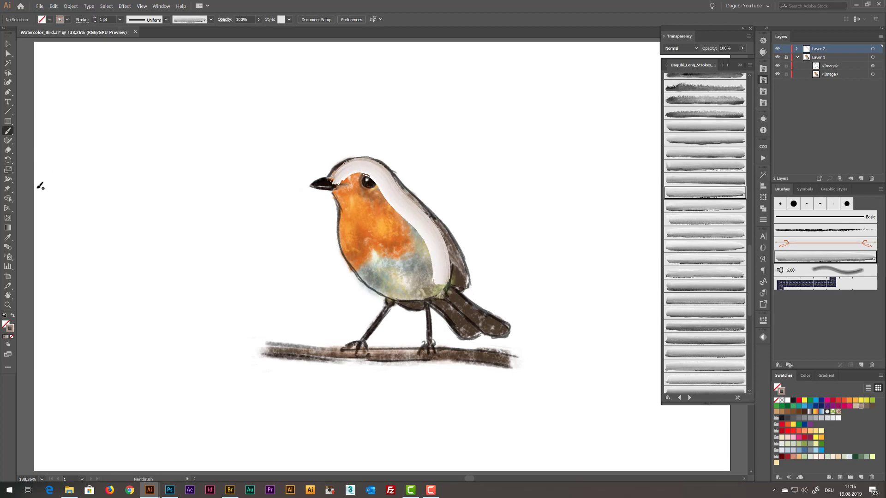
Warp the pale brown brush stroke over the bird's head and back so it follows the painted outline.
{"action": "left_click_drag", "start_coordinate": [8, 179], "coordinate": [46, 193]}
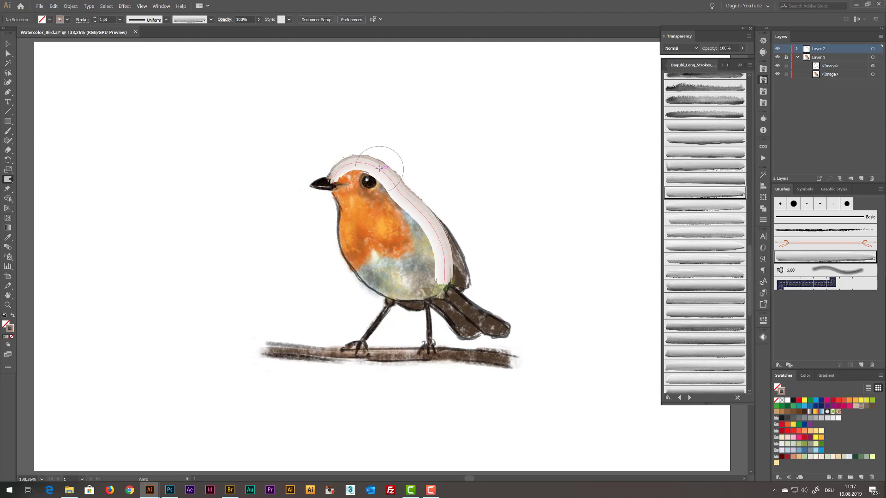
{"action": "left_click_drag", "start_coordinate": [467, 247], "coordinate": [454, 244]}
{"action": "left_click", "coordinate": [777, 48]}
{"action": "left_click", "coordinate": [777, 49]}
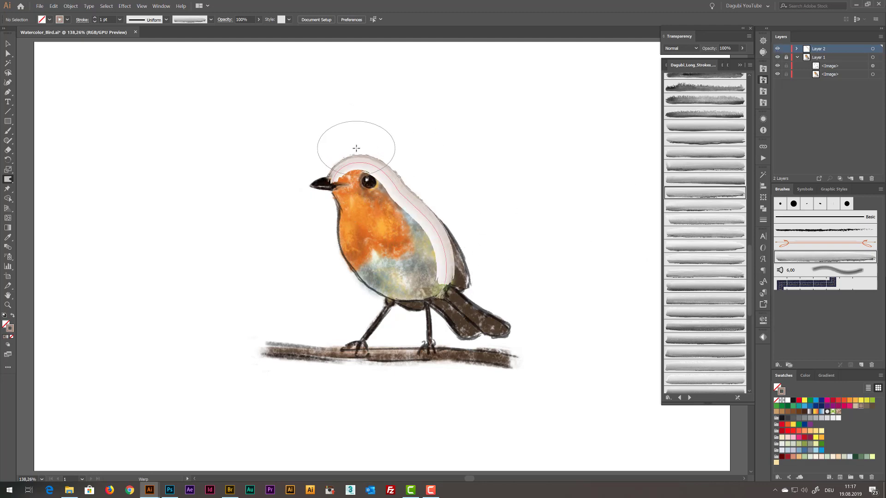
Paint a red stroke down the bird's throat and breast with a brush from the Dagubi short strokes gradient library.
{"action": "left_click", "coordinate": [763, 91]}
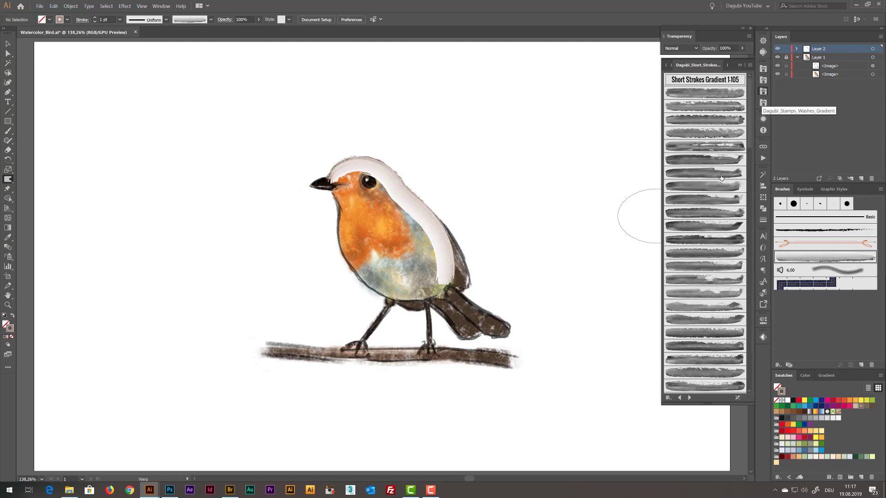
{"action": "scroll", "coordinate": [705, 230], "scroll_direction": "down", "scroll_amount": 5}
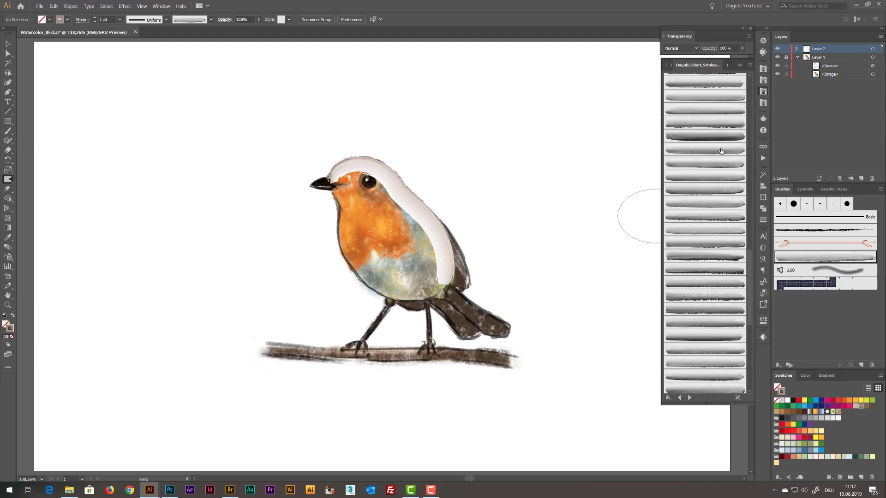
{"action": "left_click", "coordinate": [705, 149]}
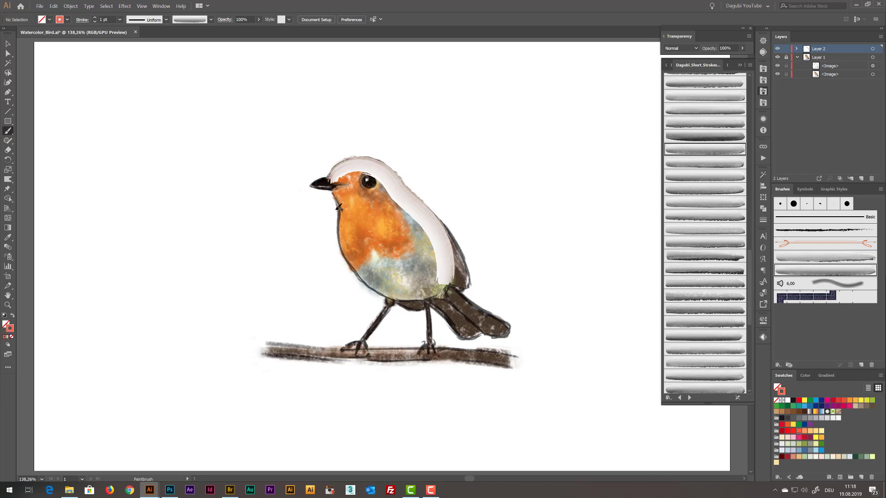
{"action": "left_click_drag", "start_coordinate": [340, 189], "coordinate": [373, 280]}
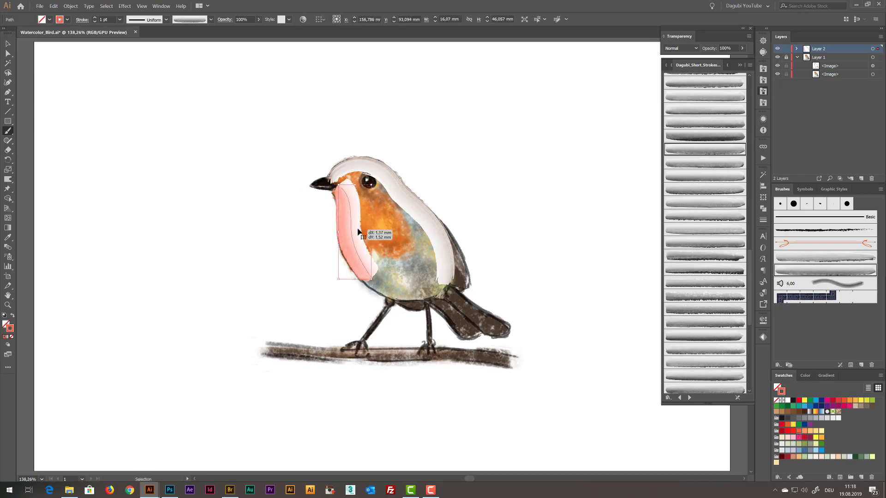
Warp the red breast stroke to fit the bird's front contour from beak to belly, and deselect it.
{"action": "left_click_drag", "start_coordinate": [345, 184], "coordinate": [318, 180]}
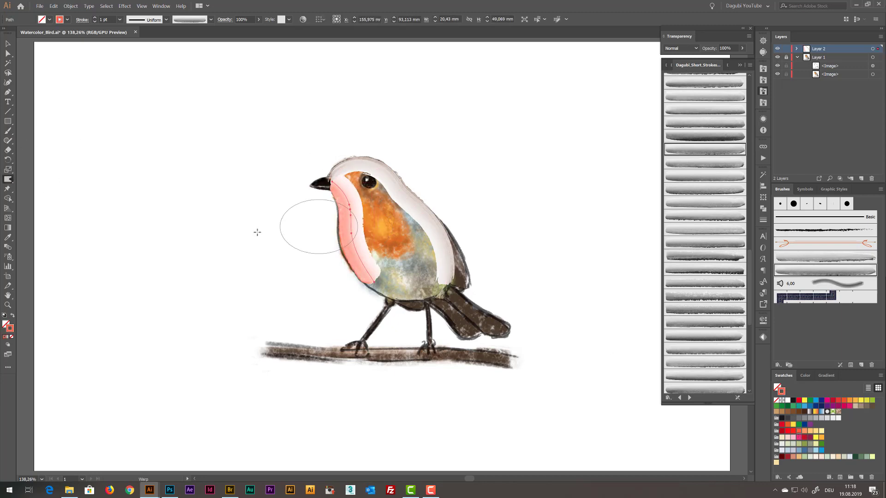
{"action": "left_click_drag", "start_coordinate": [368, 277], "coordinate": [373, 280]}
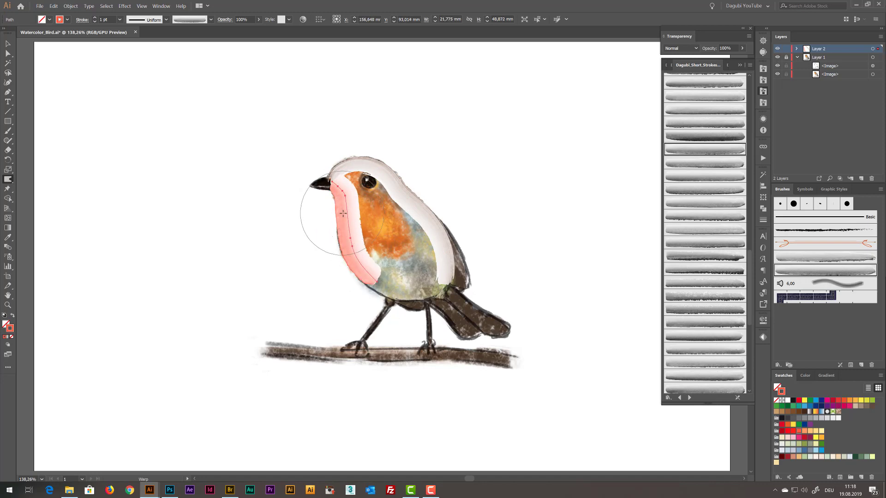
{"action": "mouse_move", "coordinate": [334, 221]}
{"action": "left_mouse_down"}
{"action": "mouse_move", "coordinate": [350, 232]}
{"action": "mouse_move", "coordinate": [335, 186]}
{"action": "left_mouse_up"}
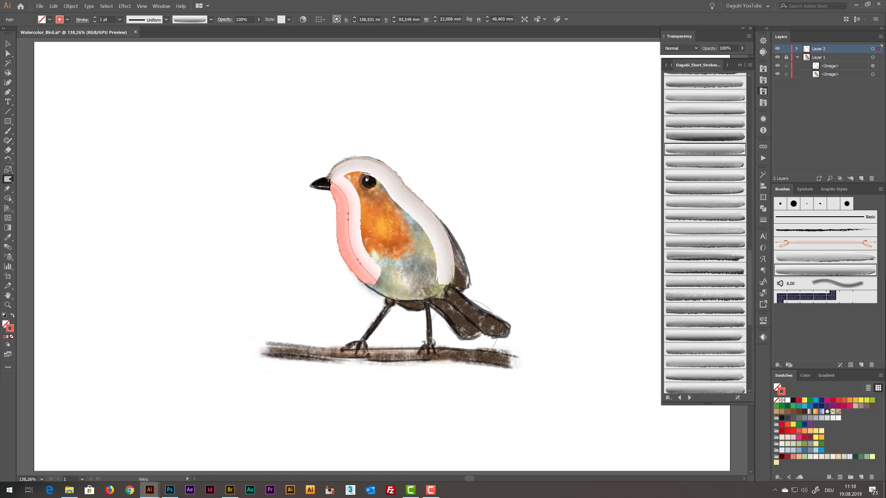
{"action": "key", "text": "ctrl+shift+a"}
Paint a pale green stroke along the underside of the belly with another short gradient brush and warp it to the body outline.
{"action": "left_click", "coordinate": [806, 457]}
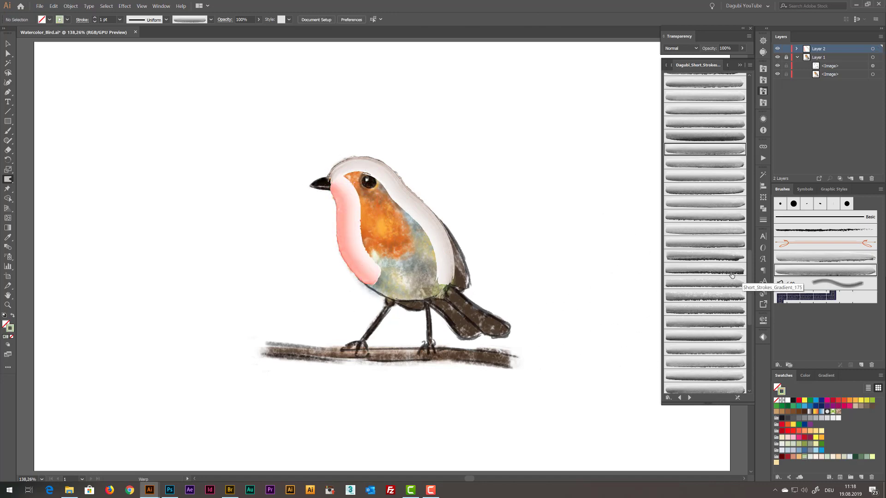
{"action": "left_click", "coordinate": [711, 283]}
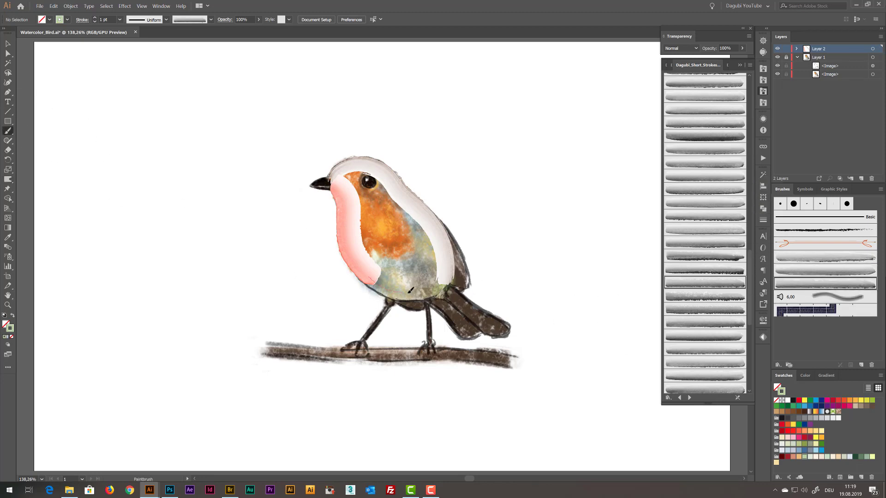
{"action": "left_click_drag", "start_coordinate": [447, 269], "coordinate": [370, 276]}
{"action": "key", "text": "shift+r"}
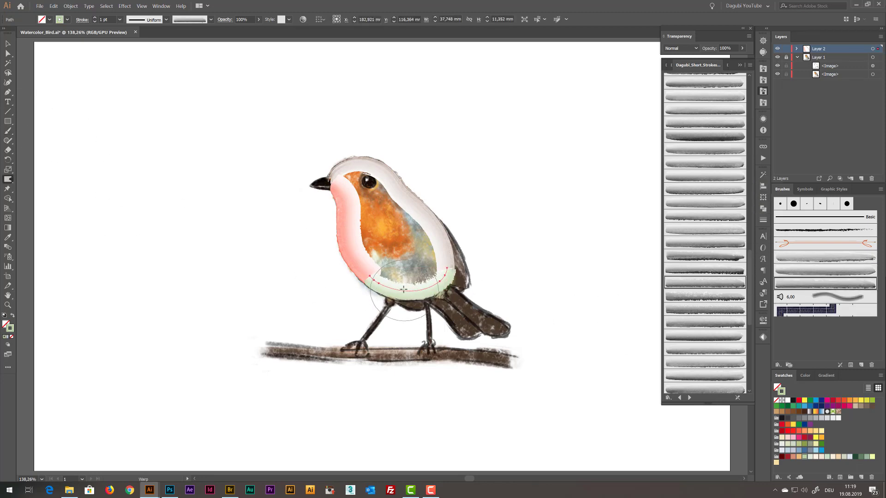
{"action": "left_click_drag", "start_coordinate": [437, 289], "coordinate": [444, 278]}
{"action": "left_click_drag", "start_coordinate": [392, 306], "coordinate": [414, 321]}
Hide Layer 1, set the three body strokes to Darken blending, and show the reference layer again.
{"action": "left_click", "coordinate": [778, 57]}
{"action": "key", "text": "v"}
{"action": "left_click_drag", "start_coordinate": [286, 134], "coordinate": [520, 310]}
{"action": "left_click", "coordinate": [680, 48]}
{"action": "left_click", "coordinate": [676, 72]}
{"action": "left_click", "coordinate": [582, 192]}
{"action": "left_click", "coordinate": [777, 58]}
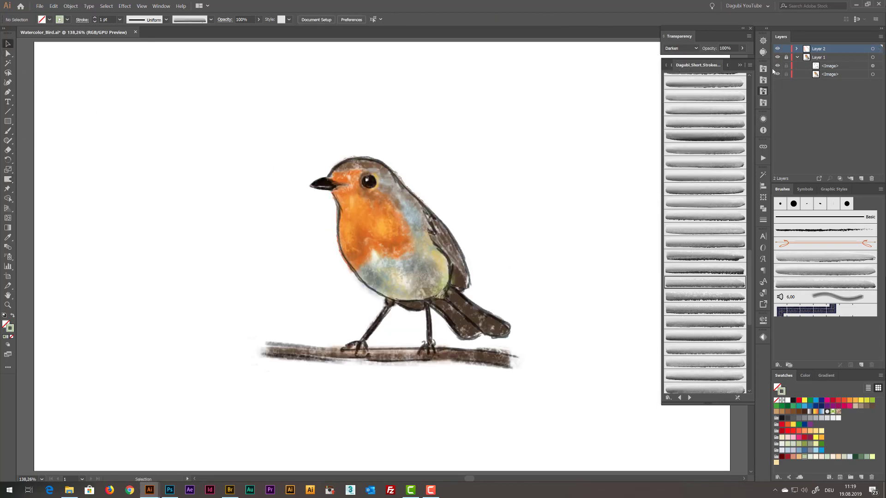
{"action": "left_click", "coordinate": [777, 57]}
{"action": "left_click", "coordinate": [777, 57]}
Draw a short test stroke beside the bird with a Stamps Washes Gradient brush and color it dark brown 332311.
{"action": "left_click", "coordinate": [763, 103]}
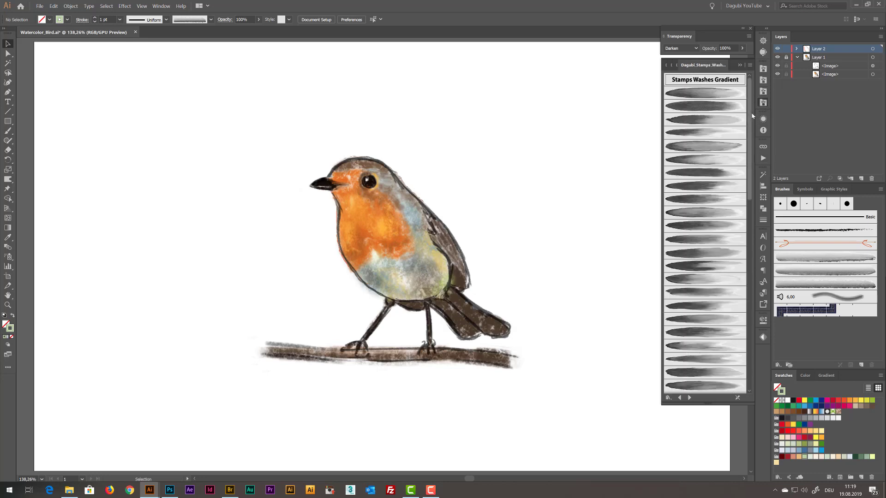
{"action": "scroll", "coordinate": [719, 184], "scroll_direction": "down", "scroll_amount": 5}
{"action": "left_click", "coordinate": [674, 339]}
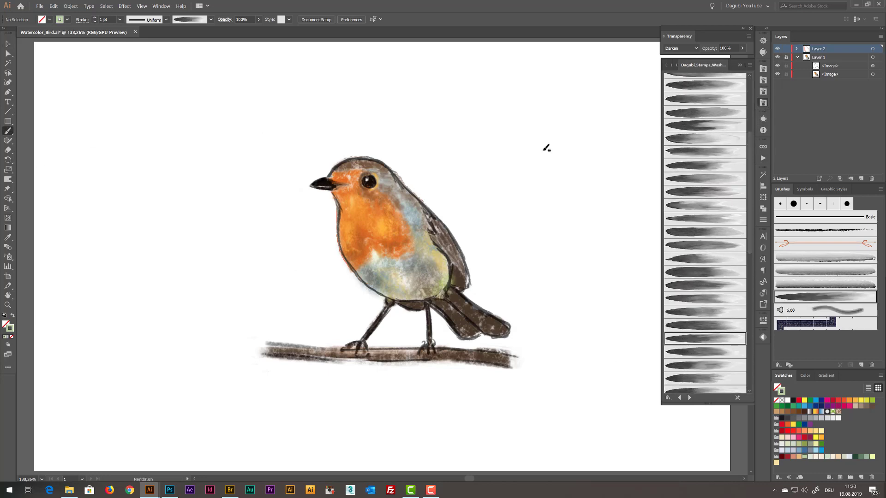
{"action": "left_click_drag", "start_coordinate": [541, 158], "coordinate": [502, 154]}
{"action": "left_click", "coordinate": [867, 408]}
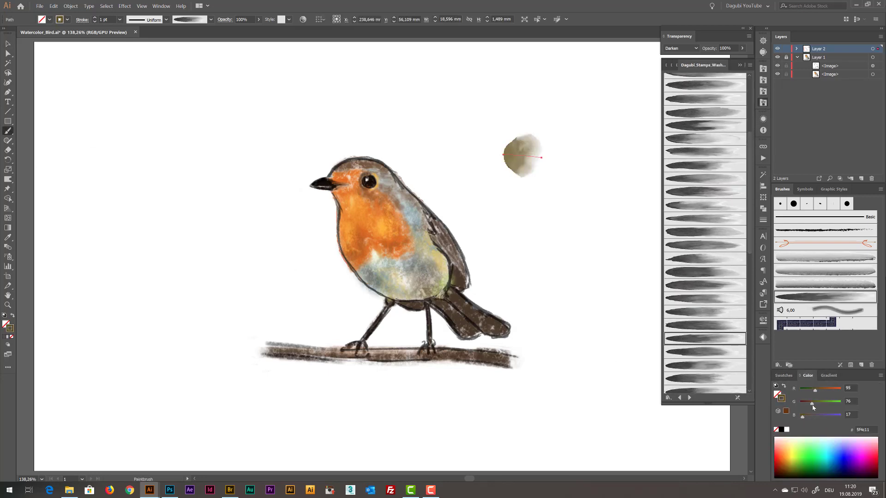
{"action": "left_click_drag", "start_coordinate": [812, 404], "coordinate": [805, 403]}
{"action": "left_click_drag", "start_coordinate": [815, 390], "coordinate": [808, 392]}
Set the test stroke to Normal blending, try it near the beak at a weight of 0.2 pt, and delete it.
{"action": "left_click", "coordinate": [94, 21]}
{"action": "left_click", "coordinate": [95, 21]}
{"action": "left_click", "coordinate": [94, 21]}
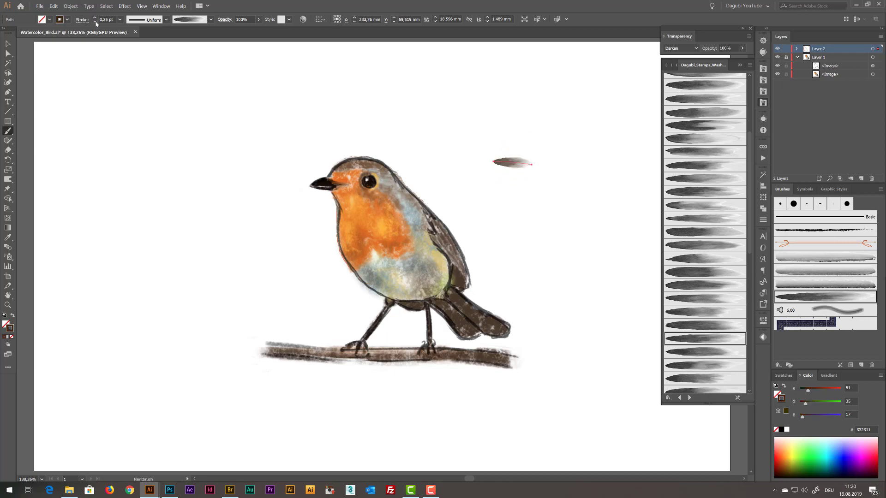
{"action": "left_click", "coordinate": [681, 48]}
{"action": "mouse_move", "coordinate": [316, 214]}
{"action": "left_mouse_down"}
{"action": "mouse_move", "coordinate": [314, 206]}
{"action": "mouse_move", "coordinate": [379, 317]}
{"action": "mouse_move", "coordinate": [330, 352]}
{"action": "left_mouse_up"}
{"action": "left_click", "coordinate": [684, 57]}
{"action": "mouse_move", "coordinate": [333, 273]}
{"action": "left_mouse_down"}
{"action": "mouse_move", "coordinate": [386, 159]}
{"action": "mouse_move", "coordinate": [386, 134]}
{"action": "left_mouse_up"}
{"action": "left_click", "coordinate": [95, 21]}
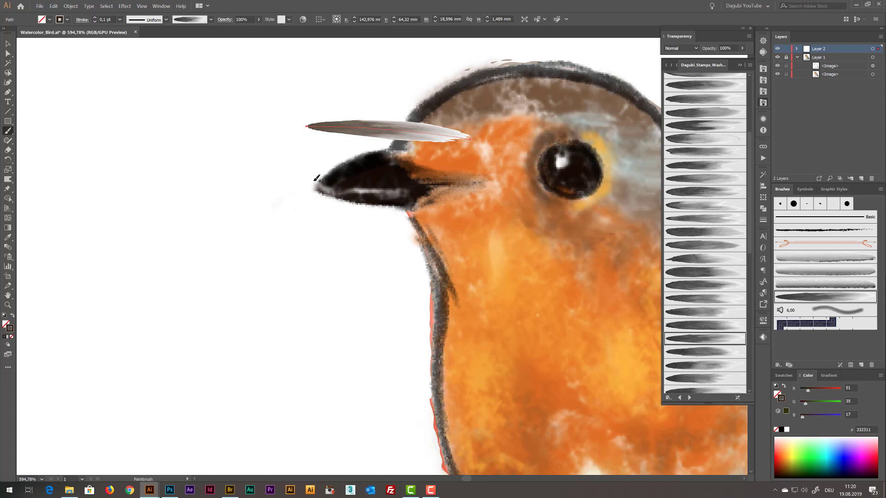
{"action": "left_click", "coordinate": [94, 17]}
{"action": "key", "text": "Delete"}
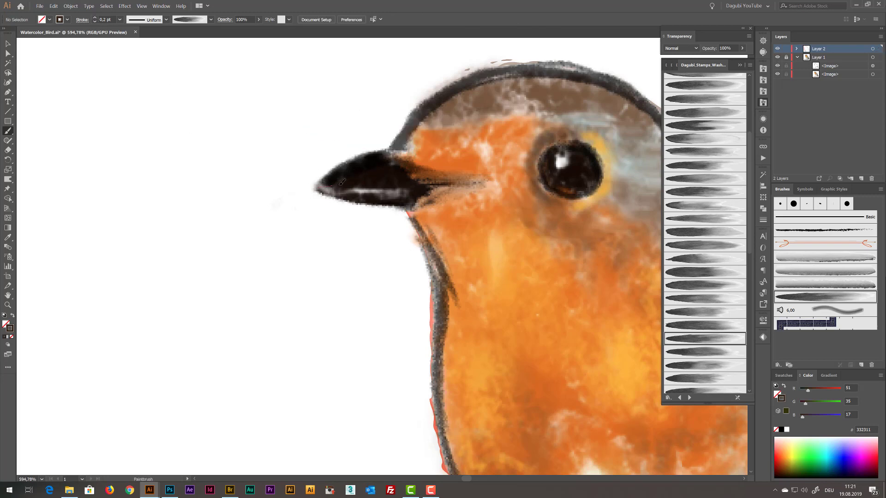
Paint the beak's base shape with one dark brown wash stroke from tip to cheek, using a 0.3 pt weight.
{"action": "left_click_drag", "start_coordinate": [315, 188], "coordinate": [487, 180]}
{"action": "left_click", "coordinate": [95, 18]}
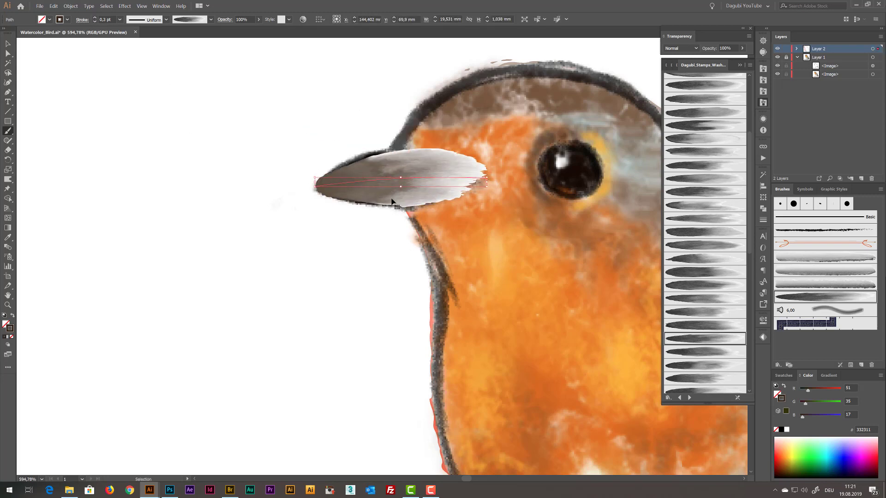
{"action": "key", "text": "ctrl+shift+a"}
Shade the lower beak with a 0.2 pt Multiply stroke using another brush from the Stamps Washes Gradient library.
{"action": "left_click", "coordinate": [680, 398]}
{"action": "left_click", "coordinate": [679, 398]}
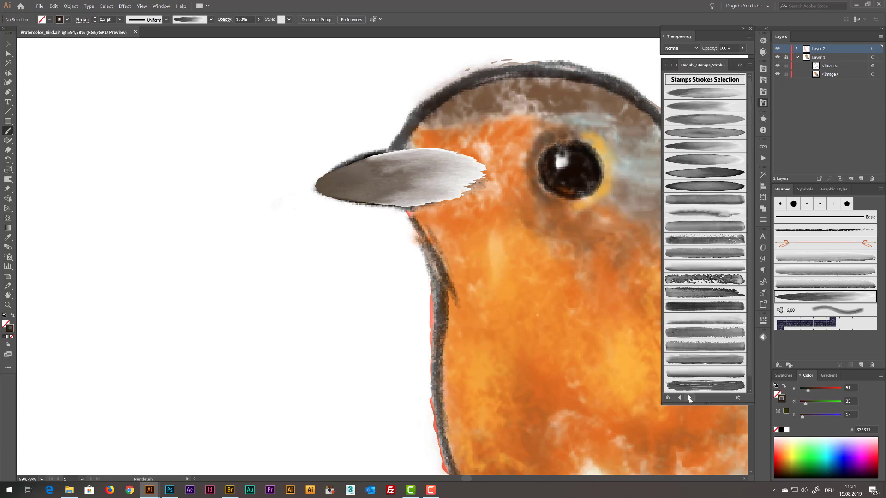
{"action": "left_click", "coordinate": [690, 398]}
{"action": "scroll", "coordinate": [705, 230], "scroll_direction": "down", "scroll_amount": 5}
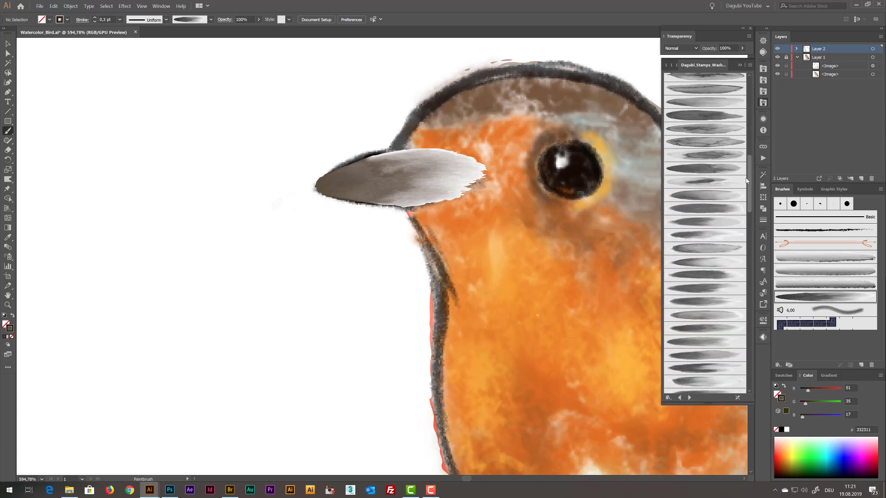
{"action": "left_click", "coordinate": [704, 323]}
{"action": "left_click", "coordinate": [676, 50]}
{"action": "left_click", "coordinate": [677, 77]}
{"action": "left_click_drag", "start_coordinate": [329, 187], "coordinate": [490, 174]}
{"action": "mouse_move", "coordinate": [372, 198]}
{"action": "left_mouse_down", "text": "ctrl"}
{"action": "mouse_move", "coordinate": [358, 198]}
{"action": "mouse_move", "coordinate": [464, 192]}
{"action": "mouse_move", "coordinate": [369, 204]}
{"action": "left_mouse_up", "text": "ctrl"}
{"action": "key", "text": "Delete"}
{"action": "left_click", "coordinate": [372, 225], "text": "ctrl"}
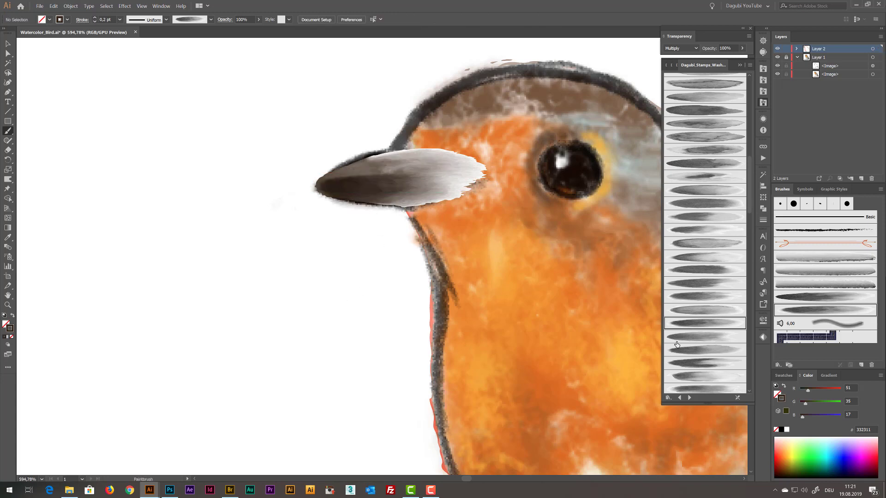
Add a 0.1 pt Multiply shading stroke along the upper beak with a different wash brush and adjust its position.
{"action": "left_click", "coordinate": [701, 285]}
{"action": "left_click_drag", "start_coordinate": [405, 161], "coordinate": [472, 163]}
{"action": "left_click_drag", "start_coordinate": [390, 165], "coordinate": [383, 159], "text": "ctrl"}
{"action": "left_click", "coordinate": [392, 223], "text": "ctrl"}
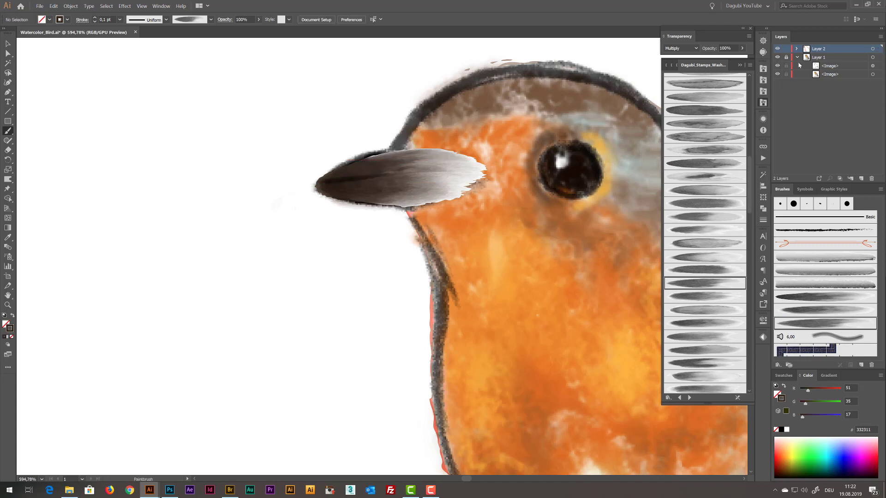
Hide Layer 1 and narrow the front part of the beak's base stroke with the Width tool.
{"action": "left_click", "coordinate": [777, 57]}
{"action": "mouse_move", "coordinate": [599, 300]}
{"action": "left_mouse_down", "text": "ctrl"}
{"action": "mouse_move", "coordinate": [525, 291]}
{"action": "mouse_move", "coordinate": [593, 295]}
{"action": "left_mouse_up", "text": "ctrl"}
{"action": "left_click", "coordinate": [797, 48]}
{"action": "left_click", "coordinate": [828, 74]}
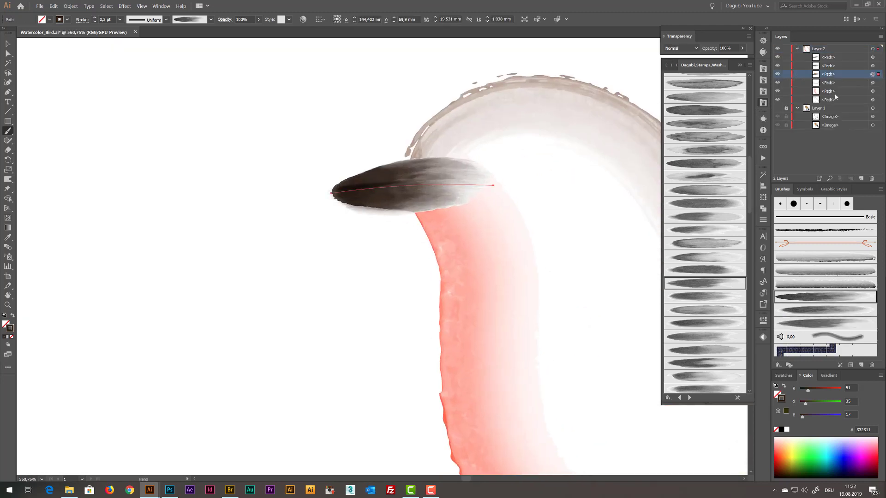
{"action": "left_click_drag", "start_coordinate": [9, 182], "coordinate": [21, 180]}
{"action": "scroll", "coordinate": [341, 191], "scroll_direction": "up", "scroll_amount": 1}
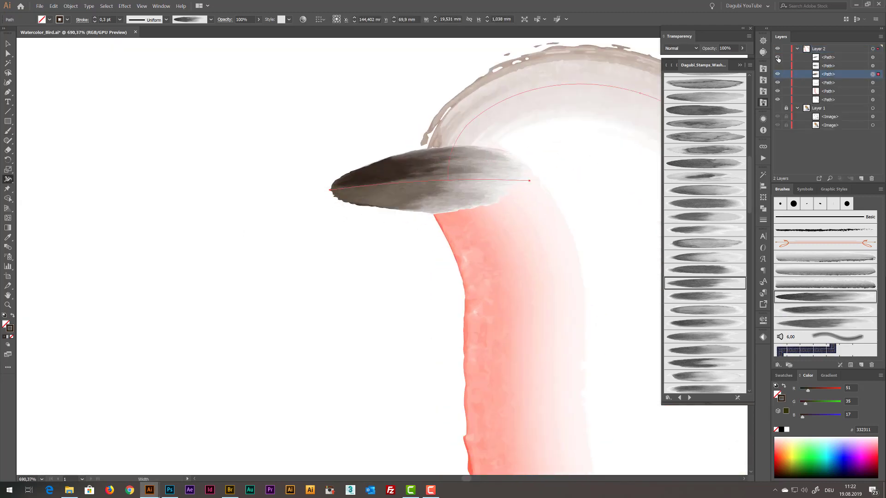
{"action": "left_click_drag", "start_coordinate": [332, 197], "coordinate": [381, 209]}
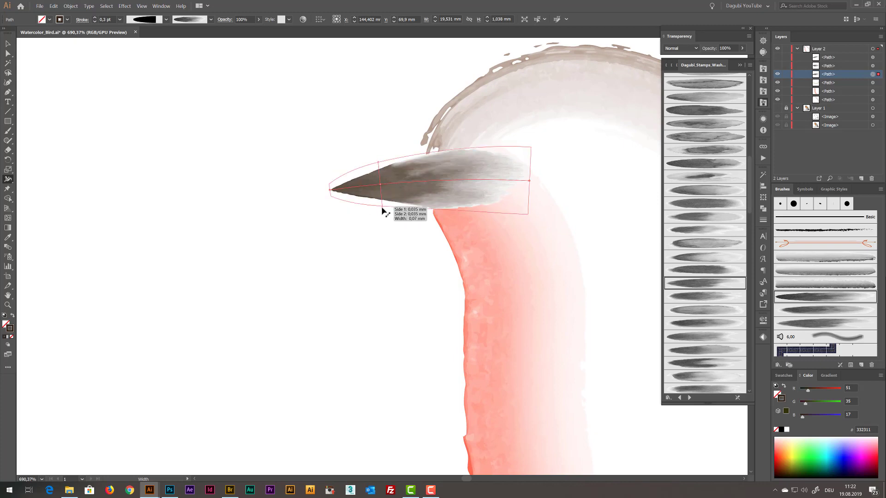
Thin the lower beak shading stroke, nudge the upper shading stroke into place, and compare the beak with the reference image.
{"action": "left_click", "coordinate": [777, 65]}
{"action": "left_click", "coordinate": [872, 66]}
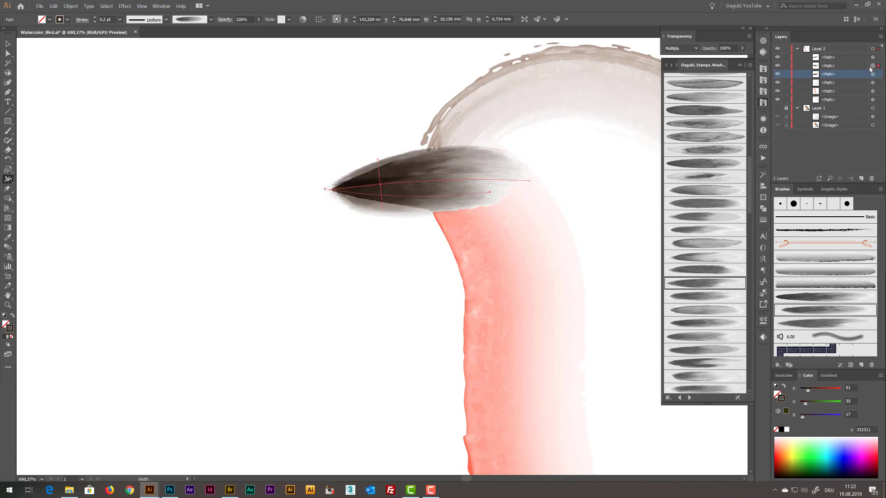
{"action": "left_click", "coordinate": [96, 21]}
{"action": "left_click", "coordinate": [731, 137]}
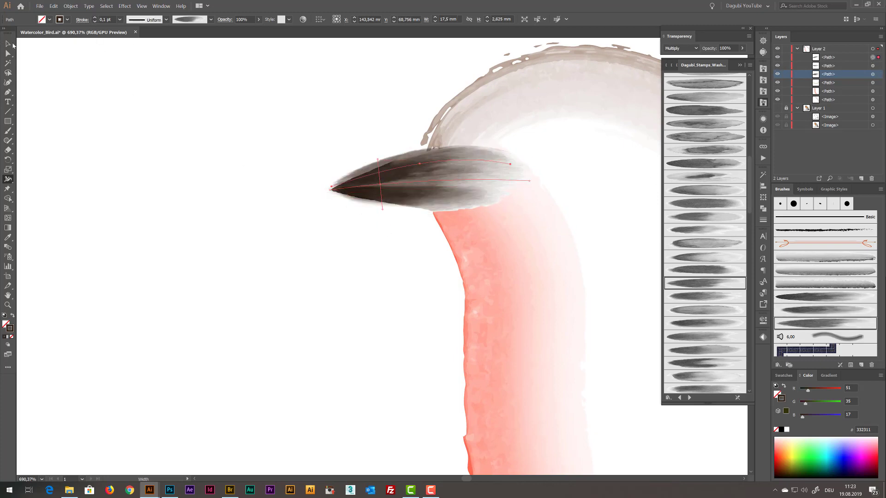
{"action": "left_click", "coordinate": [9, 44]}
{"action": "left_click_drag", "start_coordinate": [411, 171], "coordinate": [411, 175]}
{"action": "left_click", "coordinate": [368, 273]}
{"action": "left_click", "coordinate": [777, 108]}
{"action": "left_click_drag", "start_coordinate": [582, 307], "coordinate": [501, 277]}
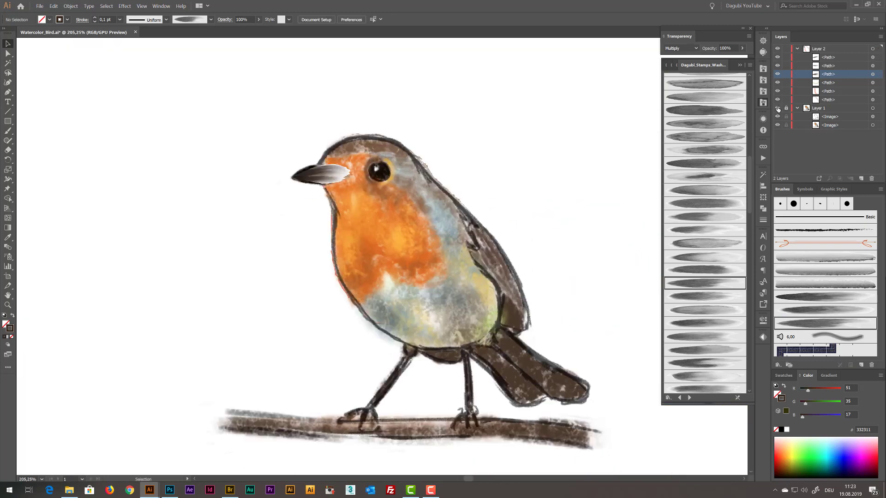
{"action": "left_click", "coordinate": [777, 108]}
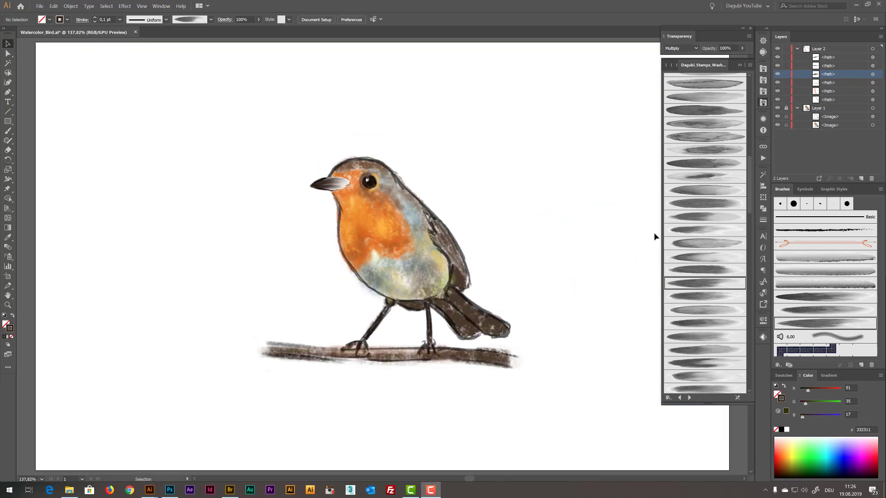
Hide the reference layer, duplicate Layer 2 as a backup, and hide the copy.
{"action": "left_click", "coordinate": [777, 109]}
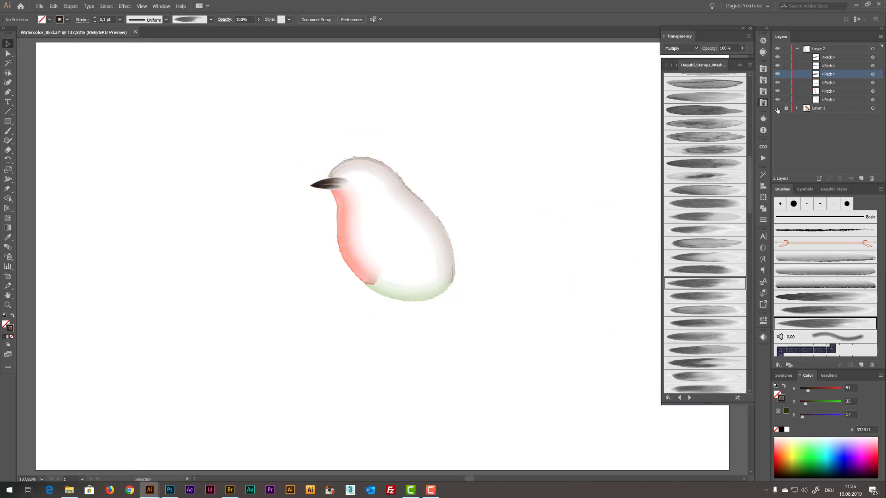
{"action": "left_click", "coordinate": [797, 49]}
{"action": "left_click_drag", "start_coordinate": [825, 49], "coordinate": [861, 179]}
{"action": "left_click", "coordinate": [778, 49]}
Expand the appearance of all brush strokes on Layer 2 into editable shapes.
{"action": "left_click", "coordinate": [796, 57]}
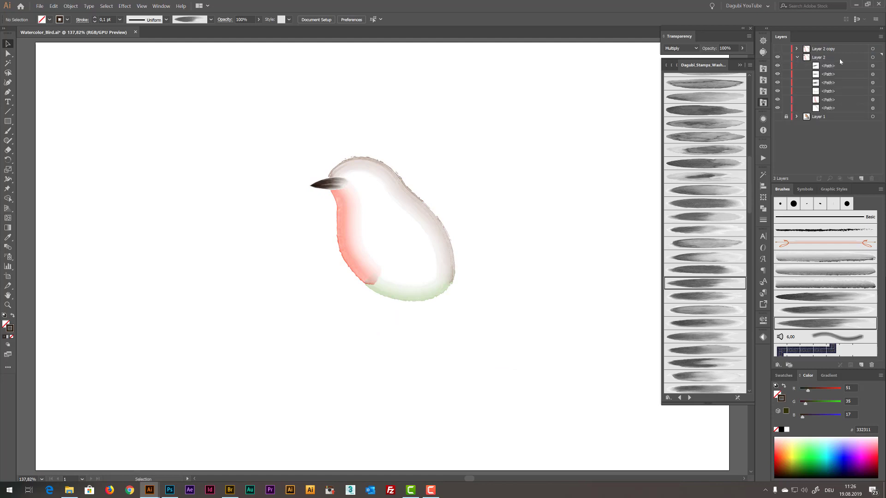
{"action": "left_click", "coordinate": [840, 59]}
{"action": "left_click", "coordinate": [874, 60]}
{"action": "left_click", "coordinate": [70, 6]}
{"action": "left_click", "coordinate": [92, 81]}
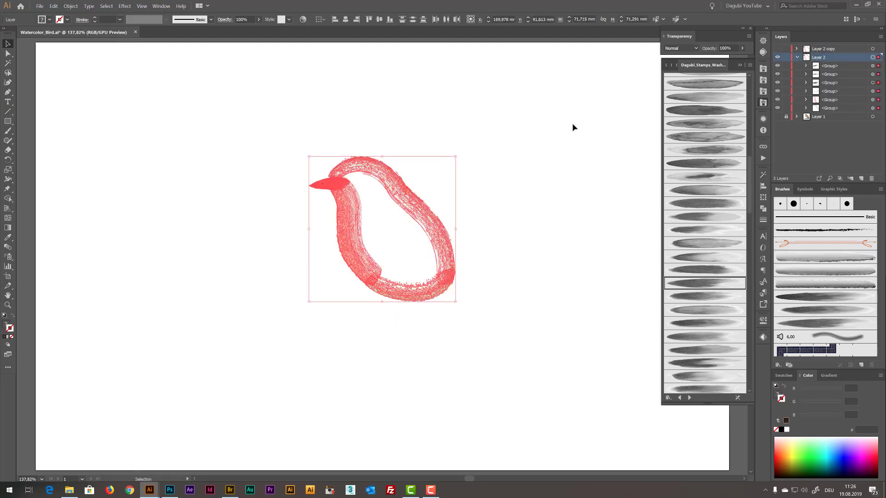
Delete the two beak shading groups from the expanded Layer 2.
{"action": "left_click", "coordinate": [842, 68]}
{"action": "left_click", "coordinate": [843, 74], "text": "shift"}
{"action": "left_click", "coordinate": [872, 179]}
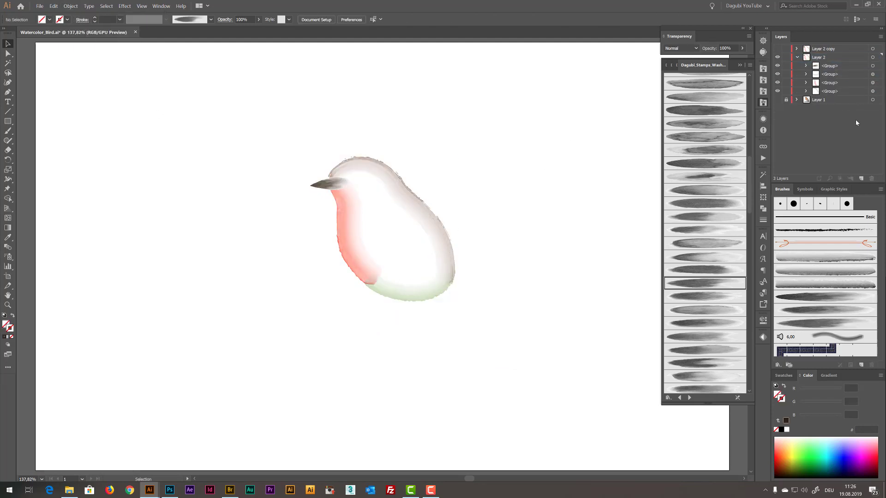
Unite all expanded shapes on Layer 2 into one combined shape with the Pathfinder.
{"action": "left_click", "coordinate": [873, 58]}
{"action": "left_click", "coordinate": [763, 208]}
{"action": "left_click", "coordinate": [668, 193]}
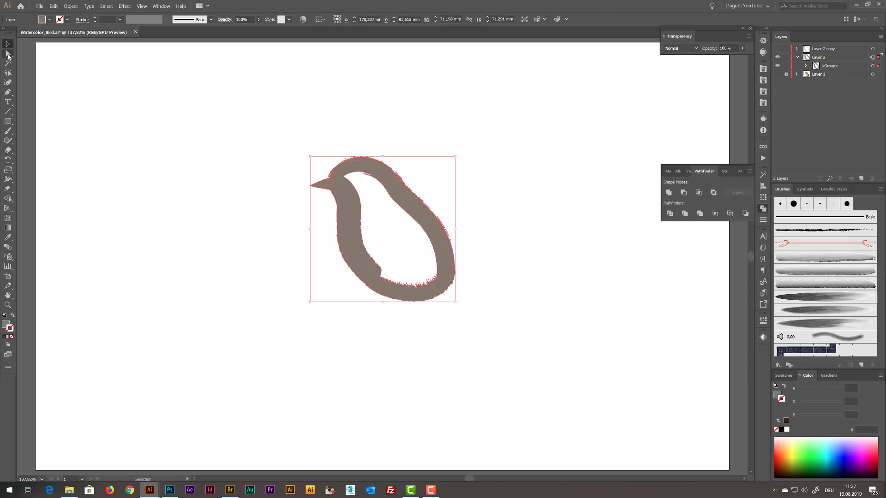
Select the merged shape's outer outline, invert the selection, and cut the inner paths to leave a solid bird silhouette.
{"action": "left_click_drag", "start_coordinate": [8, 56], "coordinate": [29, 64]}
{"action": "scroll", "coordinate": [378, 178], "scroll_direction": "up", "scroll_amount": 6}
{"action": "left_click", "coordinate": [398, 170]}
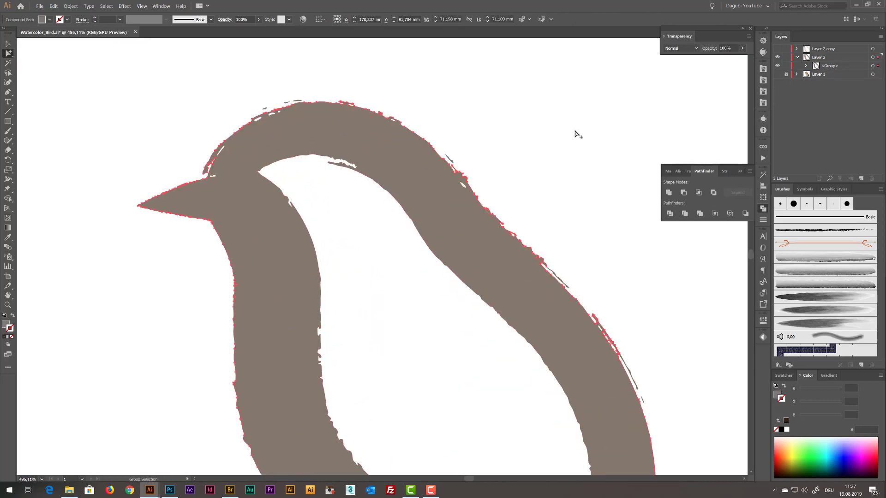
{"action": "left_click", "coordinate": [107, 7]}
{"action": "left_click", "coordinate": [115, 43]}
{"action": "key", "text": "ctrl+minus"}
{"action": "key", "text": "ctrl+minus"}
{"action": "left_click", "coordinate": [54, 7]}
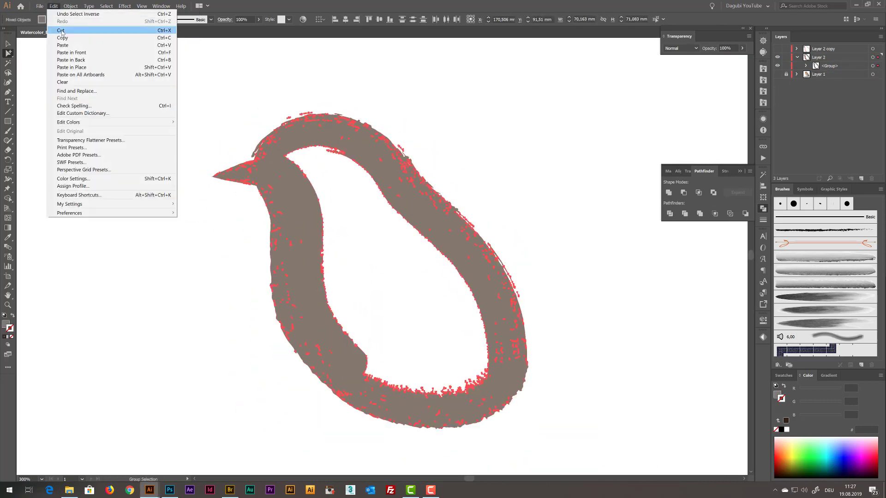
{"action": "left_click", "coordinate": [60, 31]}
Show Layer 2 copy and fill the silhouette on Layer 2 with a pale cream swatch.
{"action": "left_click", "coordinate": [777, 49]}
{"action": "left_click", "coordinate": [872, 57]}
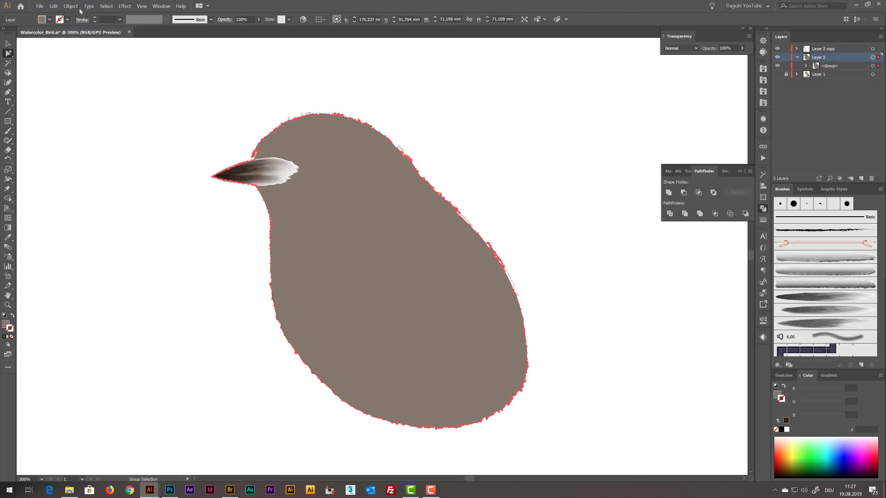
{"action": "left_click", "coordinate": [783, 375]}
{"action": "left_click", "coordinate": [832, 457]}
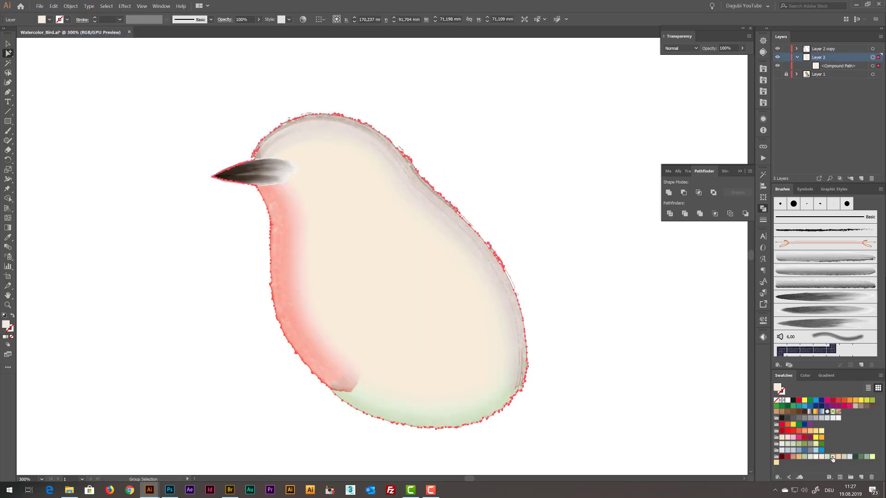
{"action": "left_click", "coordinate": [722, 363]}
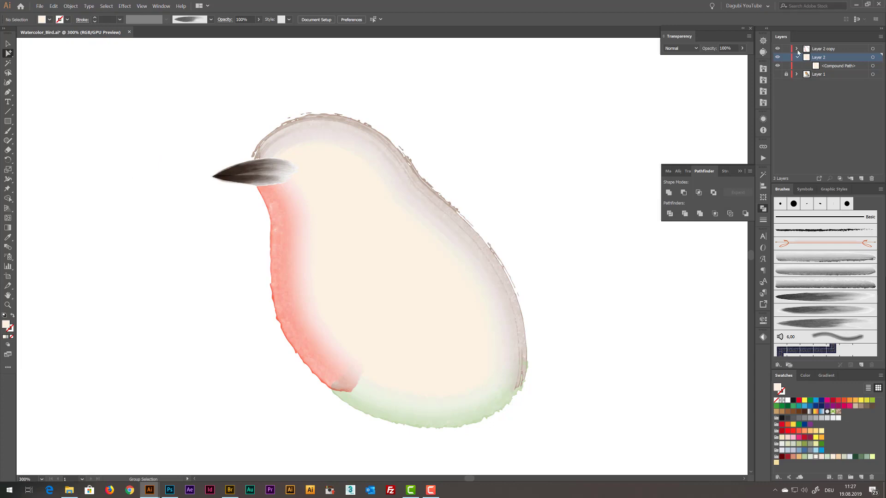
Show the reference layer and set up the Paintbrush with a dark brown stroke and a Dagubi_Short_Strokes brush.
{"action": "key", "text": "ctrl+0"}
{"action": "left_click", "coordinate": [778, 75]}
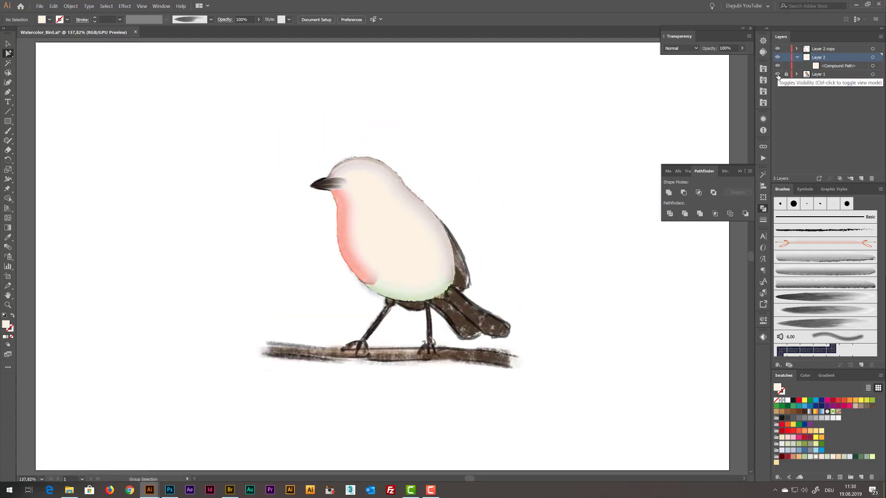
{"action": "left_click", "coordinate": [763, 102]}
{"action": "left_click", "coordinate": [688, 397]}
{"action": "mouse_move", "coordinate": [749, 117]}
{"action": "left_mouse_down"}
{"action": "mouse_move", "coordinate": [749, 330]}
{"action": "mouse_move", "coordinate": [750, 130]}
{"action": "mouse_move", "coordinate": [751, 145]}
{"action": "left_mouse_up"}
{"action": "left_click", "coordinate": [689, 397]}
{"action": "left_click", "coordinate": [714, 234]}
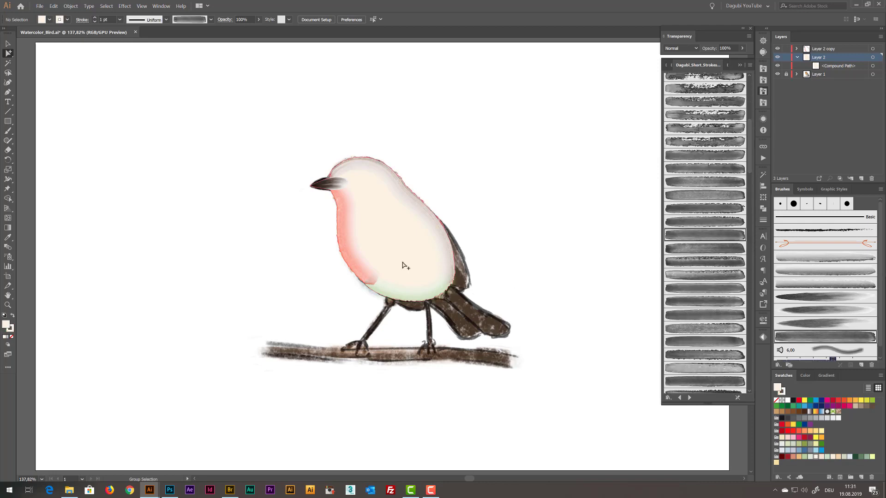
{"action": "key", "text": "x"}
{"action": "left_click", "coordinate": [8, 131]}
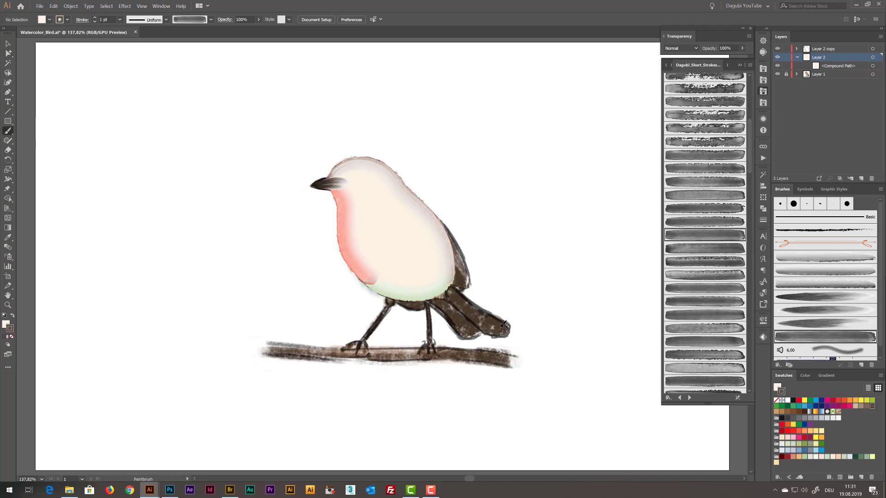
Paint a stroke along the upper tail feather with a soft gradient brush from the Dagubi_Short_Strokes library.
{"action": "mouse_move", "coordinate": [470, 312]}
{"action": "left_mouse_down"}
{"action": "mouse_move", "coordinate": [446, 286]}
{"action": "mouse_move", "coordinate": [506, 329]}
{"action": "left_mouse_up"}
{"action": "key", "text": "ctrl+z"}
{"action": "left_click", "coordinate": [679, 397]}
{"action": "left_click", "coordinate": [679, 397]}
{"action": "left_click", "coordinate": [686, 334]}
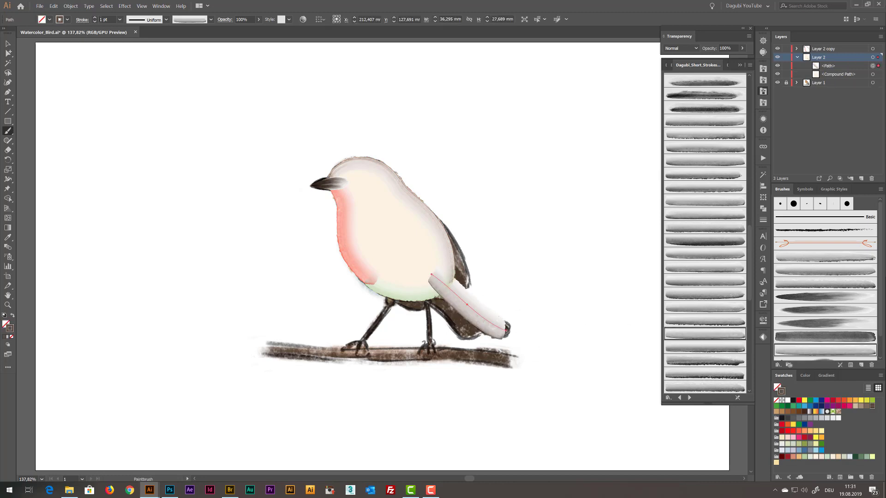
Thin the tail feather stroke to 0.6 pt and warp it to follow the lower edge of the reference feather.
{"action": "left_click", "coordinate": [94, 21]}
{"action": "left_click", "coordinate": [94, 21]}
{"action": "left_click", "coordinate": [94, 18]}
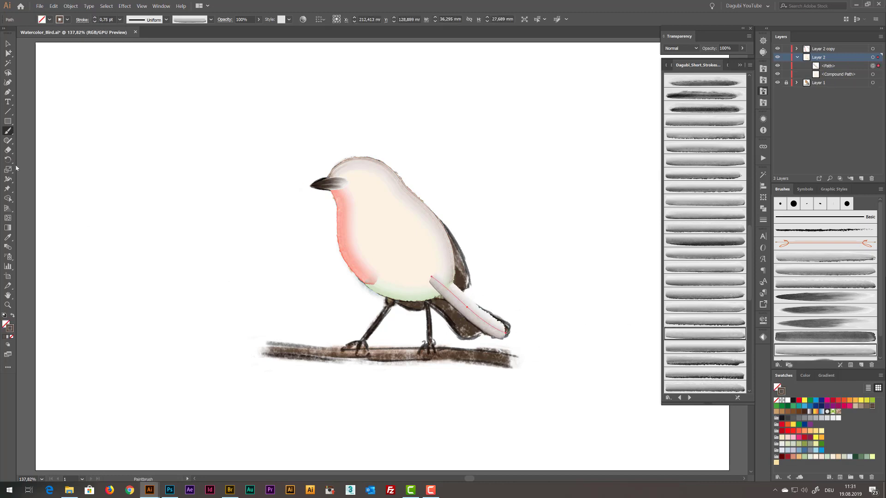
{"action": "left_click_drag", "start_coordinate": [498, 335], "coordinate": [500, 333]}
{"action": "left_click_drag", "start_coordinate": [436, 279], "coordinate": [435, 281]}
{"action": "scroll", "coordinate": [101, 18], "scroll_direction": "down", "scroll_amount": 2}
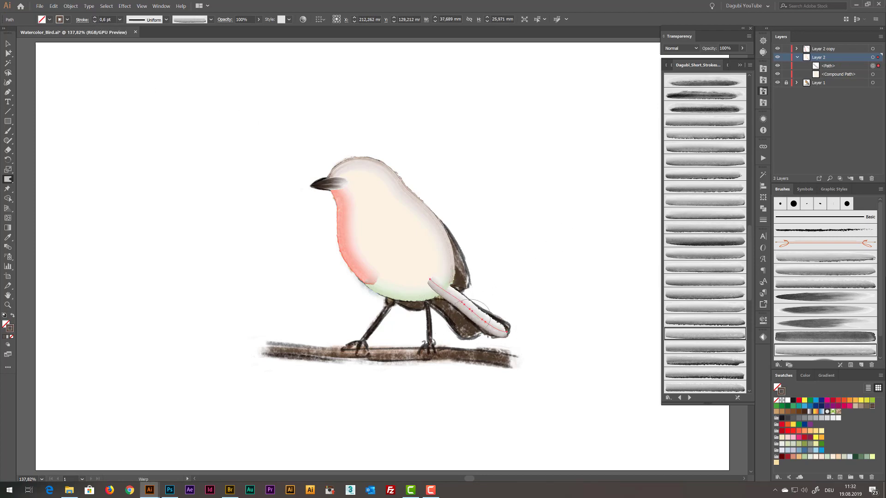
Move the tail stroke to a new layer, Layer 4, placed between Layer 2 and the reference layer.
{"action": "key", "text": "ctrl+shift+a"}
{"action": "left_click", "coordinate": [8, 131]}
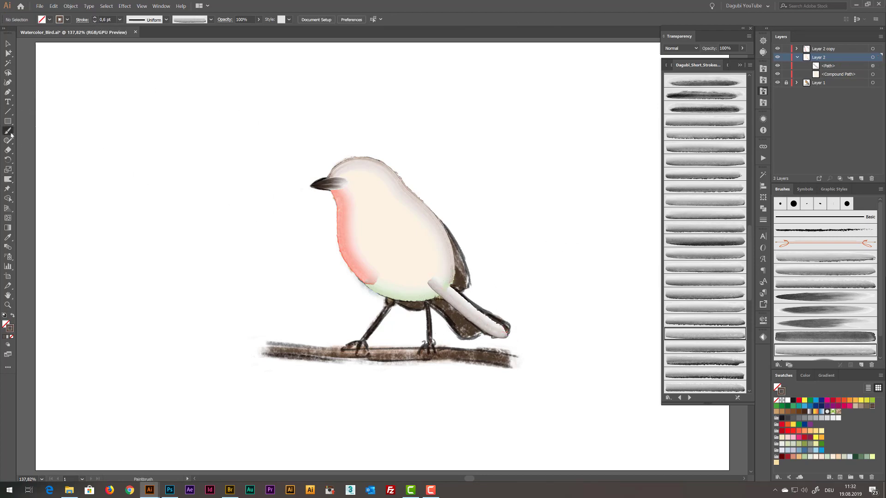
{"action": "left_click", "coordinate": [837, 69]}
{"action": "key", "text": "ctrl+l"}
{"action": "left_click", "coordinate": [797, 66]}
{"action": "left_click_drag", "start_coordinate": [819, 58], "coordinate": [827, 84]}
{"action": "left_click", "coordinate": [797, 57]}
{"action": "left_click", "coordinate": [839, 68]}
Paint the upper edge of the same tail feather with another gradient brush and place the stroke on Layer 4.
{"action": "left_click", "coordinate": [703, 309]}
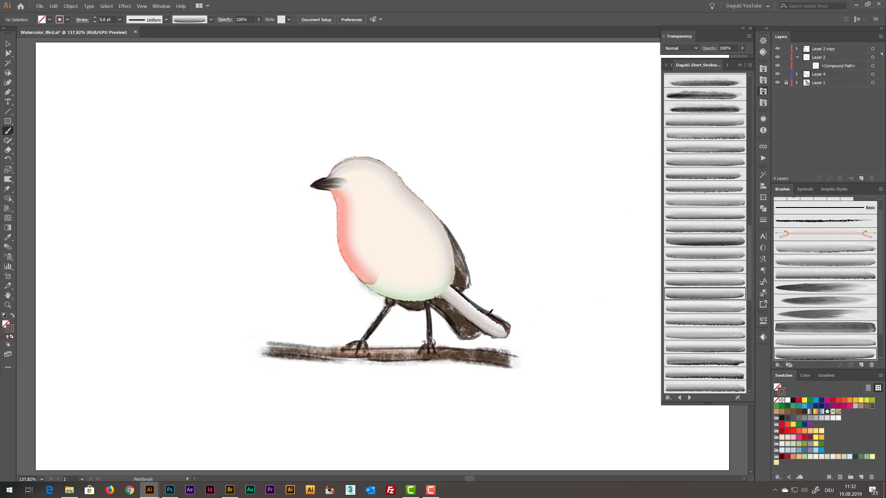
{"action": "left_click_drag", "start_coordinate": [490, 313], "coordinate": [509, 332]}
{"action": "left_click_drag", "start_coordinate": [828, 66], "coordinate": [822, 83]}
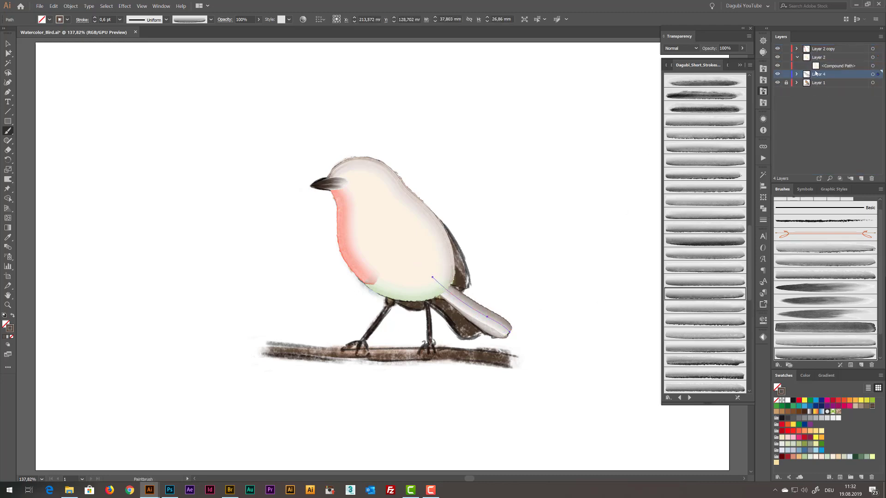
Lock Layer 2 and set the new upper-edge tail stroke's blending mode to Darken.
{"action": "left_click", "coordinate": [786, 57]}
{"action": "left_click", "coordinate": [797, 58]}
{"action": "left_click", "coordinate": [681, 48]}
{"action": "left_click", "coordinate": [676, 68]}
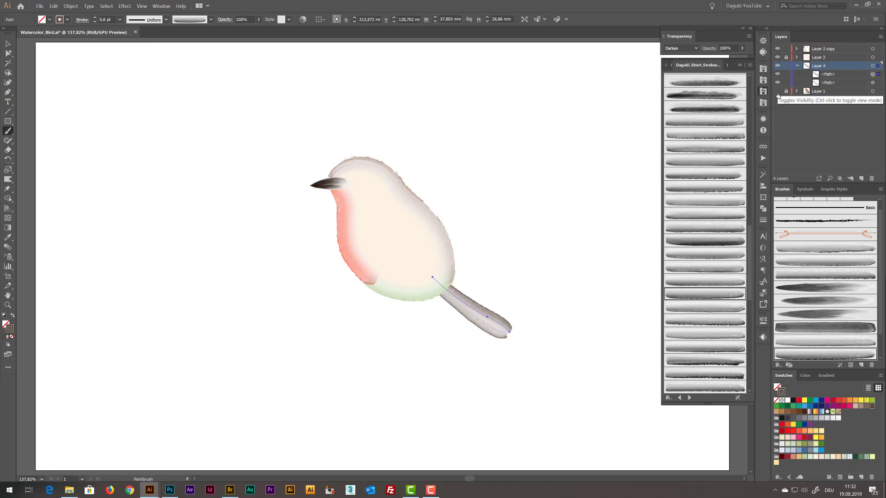
Paint the lower edge of the second tail feather at 0.7 pt with Normal blending and warp it to the reference.
{"action": "key", "text": "ctrl+shift+a"}
{"action": "left_click", "coordinate": [704, 347]}
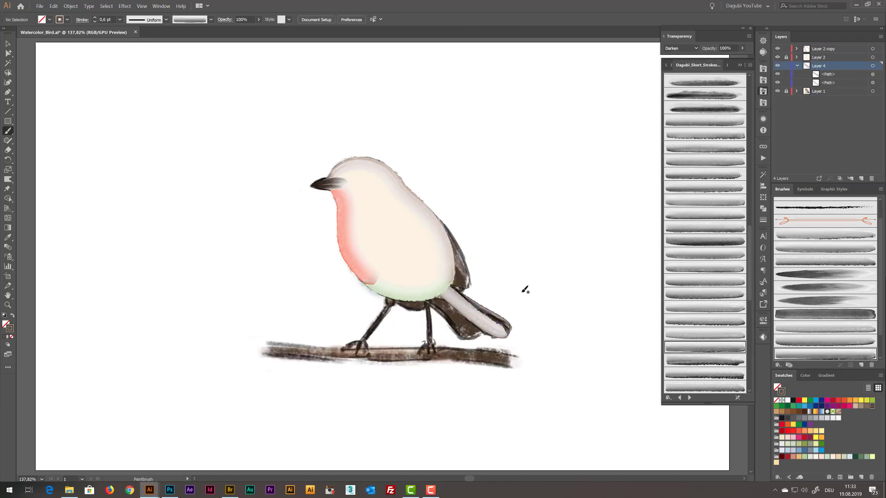
{"action": "left_click", "coordinate": [871, 75]}
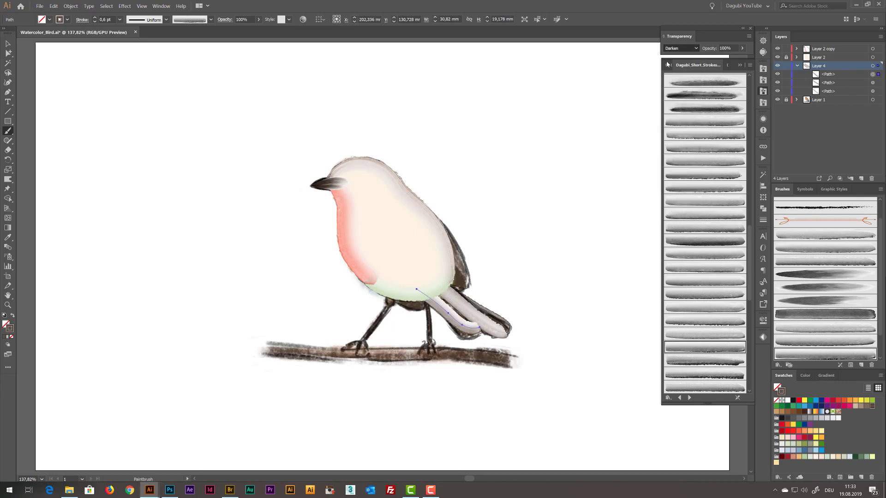
{"action": "left_click_drag", "start_coordinate": [467, 329], "coordinate": [463, 336]}
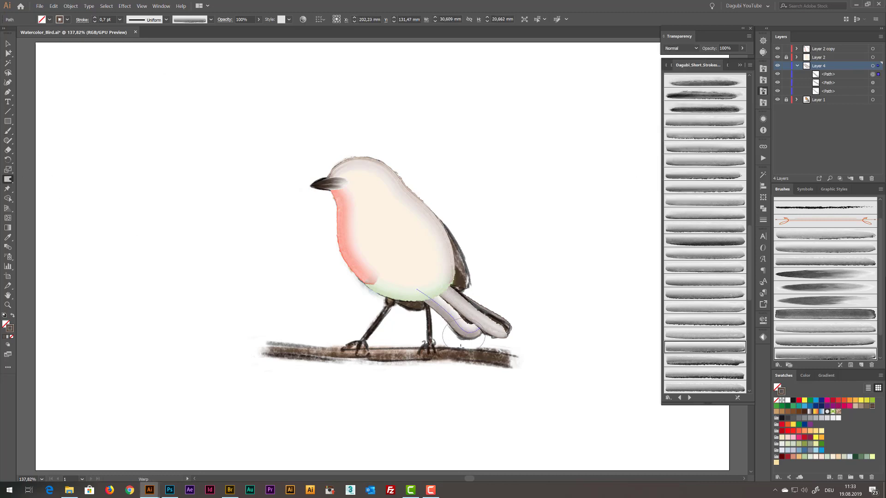
{"action": "key", "text": "ctrl+shift+a"}
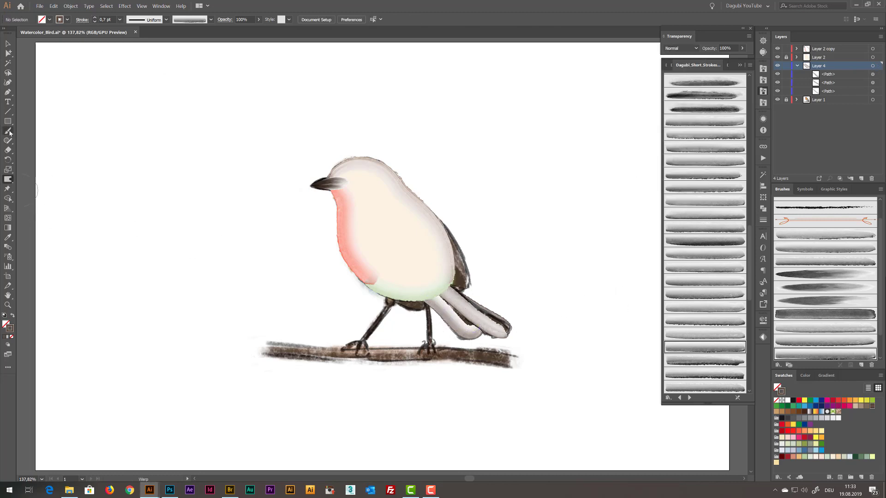
Paint the second tail feather's upper edge, set its blending mode to Darken, and hide the reference layer.
{"action": "left_click", "coordinate": [725, 387]}
{"action": "left_click_drag", "start_coordinate": [476, 330], "coordinate": [430, 287]}
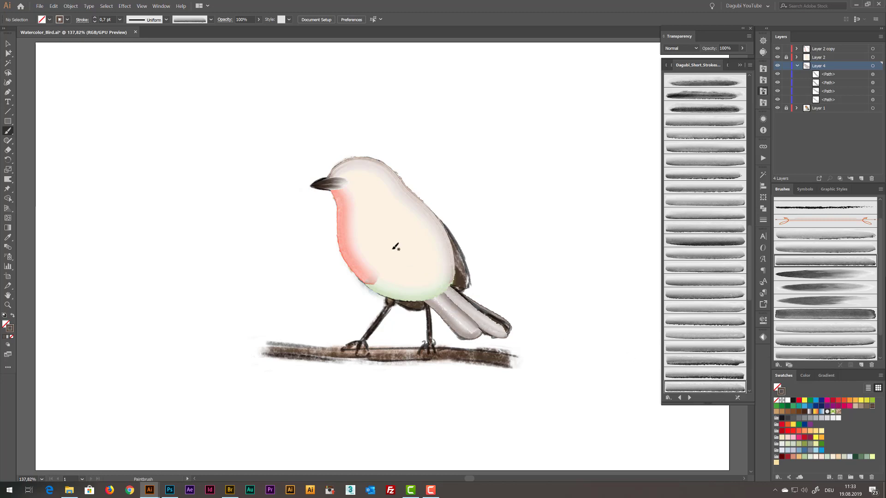
{"action": "left_click", "coordinate": [871, 74]}
{"action": "left_click", "coordinate": [675, 48]}
{"action": "left_click", "coordinate": [675, 67]}
{"action": "left_click", "coordinate": [777, 109]}
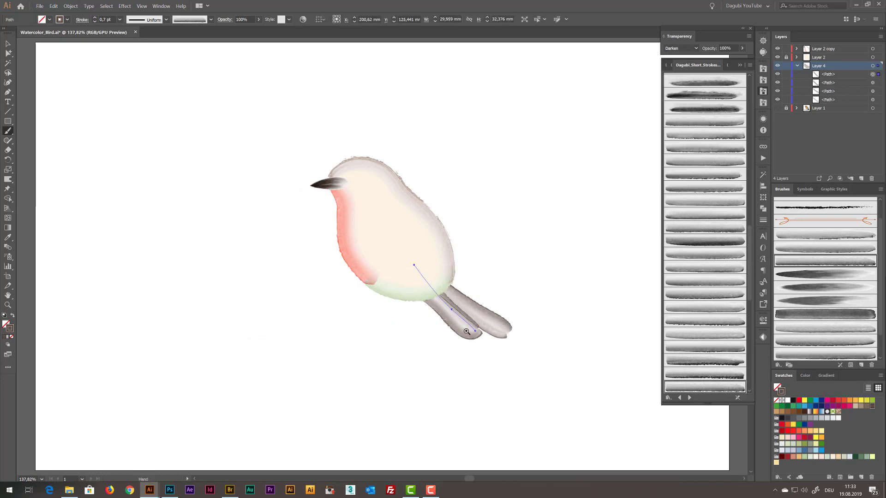
Warp the second feather's upper-edge stroke so its curve and tip match the lower-edge stroke.
{"action": "left_click_drag", "start_coordinate": [465, 334], "coordinate": [515, 361]}
{"action": "key", "text": "shift+r"}
{"action": "left_click_drag", "start_coordinate": [376, 237], "coordinate": [458, 326]}
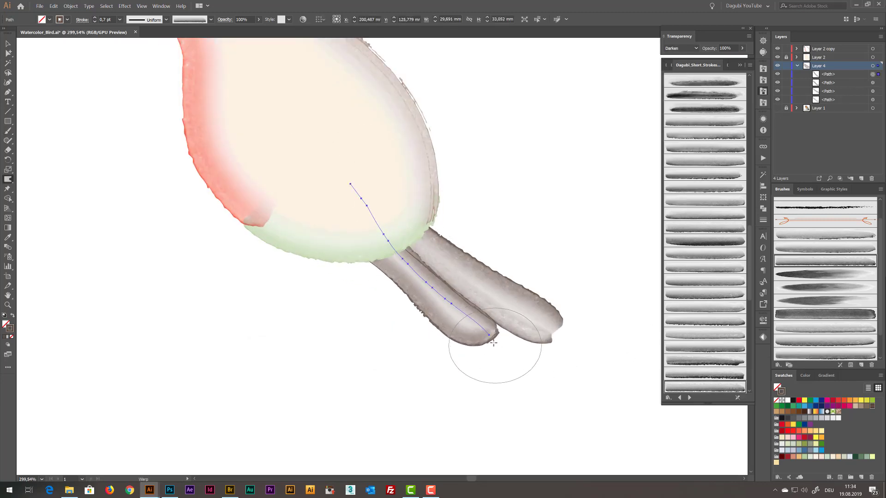
{"action": "left_click_drag", "start_coordinate": [380, 217], "coordinate": [384, 265]}
{"action": "left_click_drag", "start_coordinate": [624, 347], "coordinate": [589, 340]}
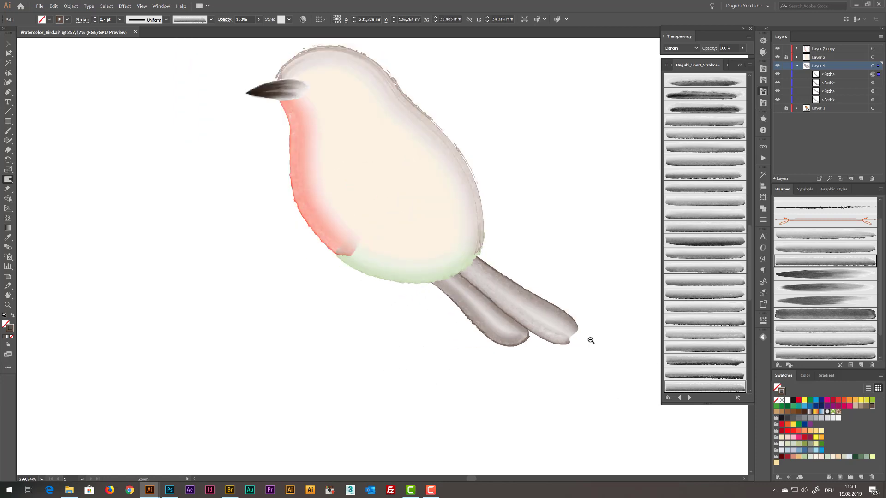
Show the reference and paint the under-tail patch between the legs with a Stamps Washes Gradient brush and Normal blending.
{"action": "left_click", "coordinate": [777, 108]}
{"action": "key", "text": "ctrl+shift+a"}
{"action": "left_click", "coordinate": [689, 397]}
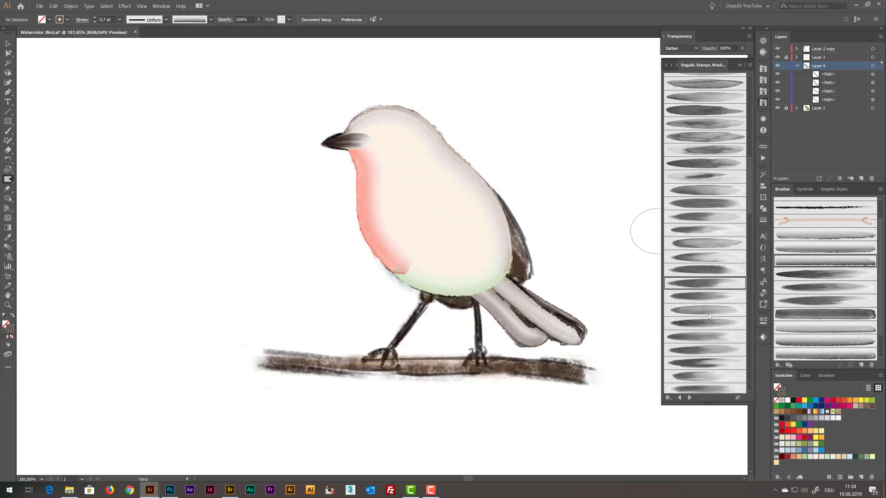
{"action": "left_click", "coordinate": [689, 398]}
{"action": "left_click", "coordinate": [689, 398]}
{"action": "left_click", "coordinate": [689, 398]}
{"action": "left_click", "coordinate": [705, 173]}
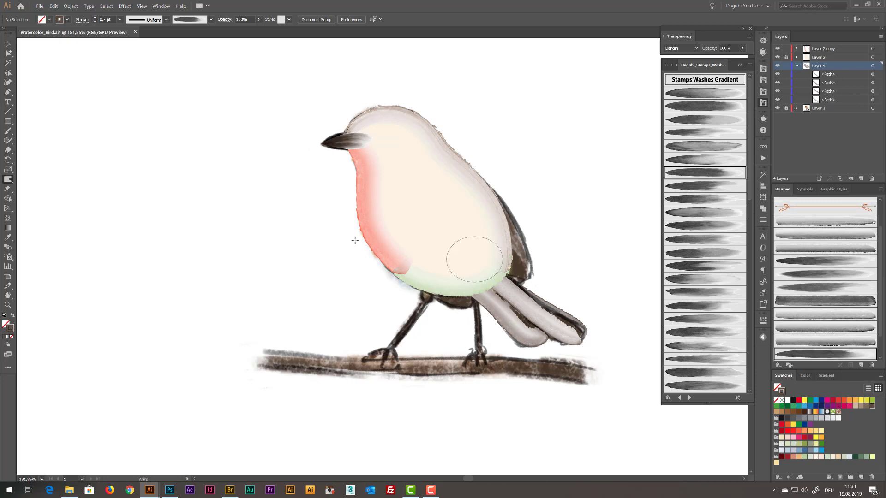
{"action": "left_click", "coordinate": [685, 48]}
{"action": "left_click", "coordinate": [680, 56]}
{"action": "left_click_drag", "start_coordinate": [469, 305], "coordinate": [418, 259]}
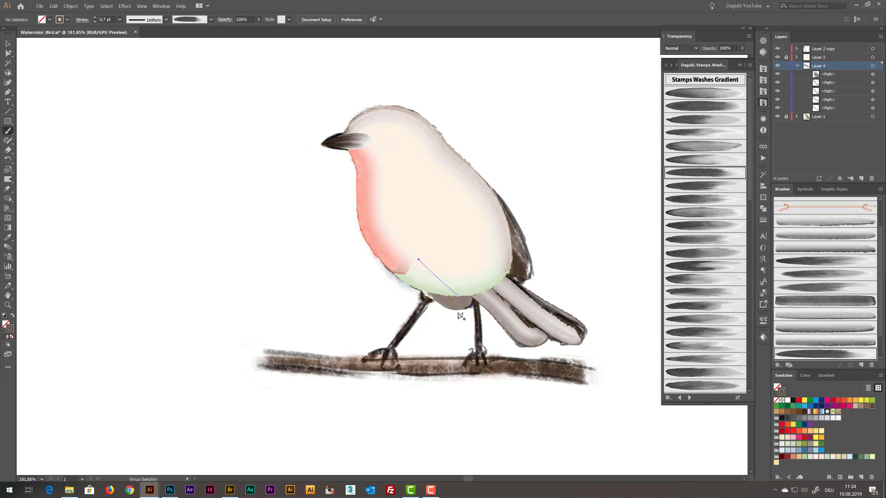
Hide Layer 2 and its copy, thin the under-tail stroke to 0.6 pt, and extend its inner end into the body.
{"action": "left_click", "coordinate": [778, 49]}
{"action": "left_click", "coordinate": [777, 58]}
{"action": "left_click", "coordinate": [95, 22]}
{"action": "left_click_drag", "start_coordinate": [445, 296], "coordinate": [447, 298]}
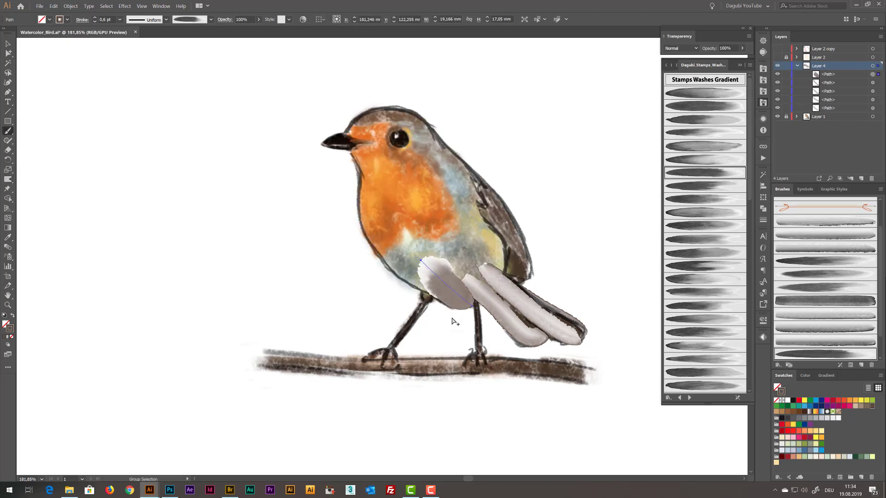
{"action": "left_click_drag", "start_coordinate": [420, 260], "coordinate": [398, 241]}
{"action": "left_click", "coordinate": [592, 410]}
Paint the wing tip above the tail with a 0.7 pt gradient wash stroke and show the body layers again.
{"action": "left_click", "coordinate": [705, 200]}
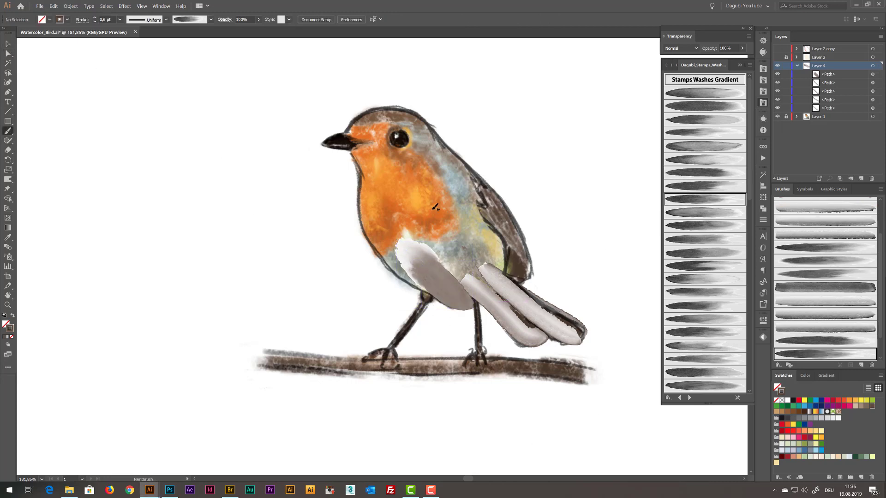
{"action": "left_click_drag", "start_coordinate": [462, 214], "coordinate": [525, 282]}
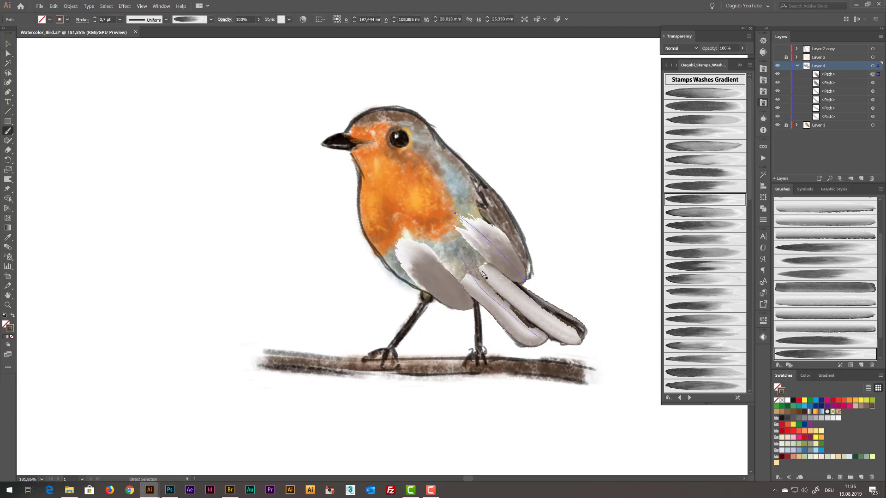
{"action": "left_click", "coordinate": [616, 219], "text": "ctrl"}
{"action": "left_click", "coordinate": [777, 57]}
Hide the reference layer and set all tail, under-tail and wing strokes to Darken blending.
{"action": "left_click", "coordinate": [778, 125]}
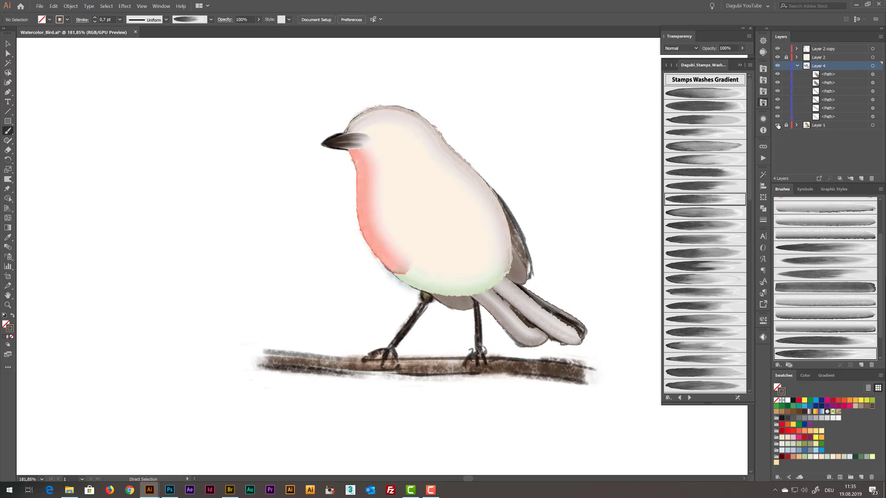
{"action": "left_click_drag", "start_coordinate": [303, 397], "coordinate": [553, 240]}
{"action": "left_click", "coordinate": [681, 49]}
{"action": "left_click", "coordinate": [674, 69]}
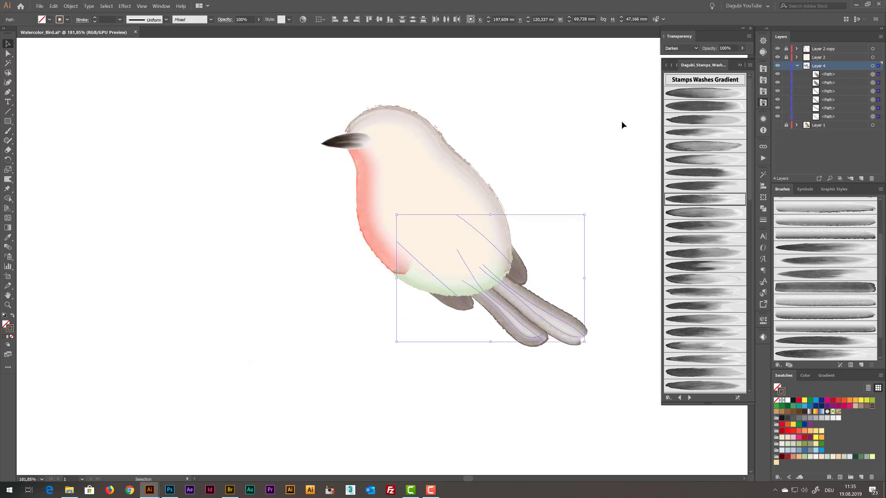
{"action": "left_click", "coordinate": [614, 127]}
Add a new top layer, lock and hide the painted layers, and show the reference for painting with the Paintbrush.
{"action": "left_click", "coordinate": [823, 49]}
{"action": "left_click", "coordinate": [797, 67]}
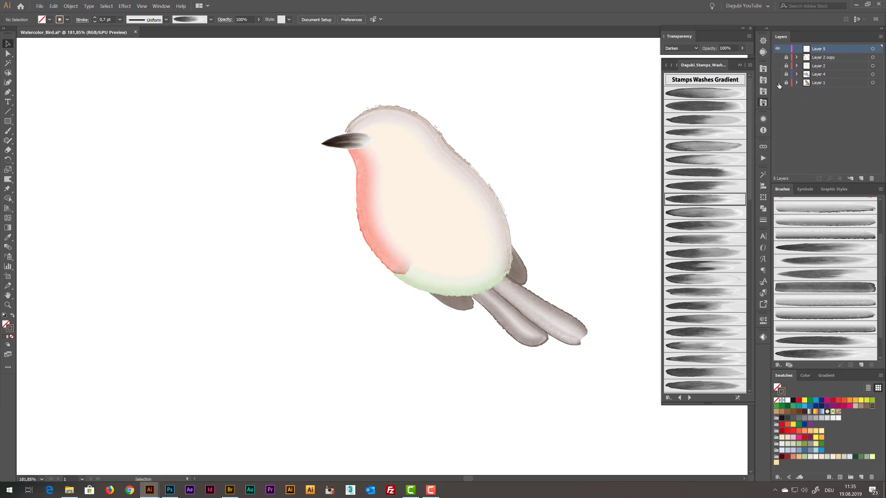
{"action": "left_click", "coordinate": [777, 82]}
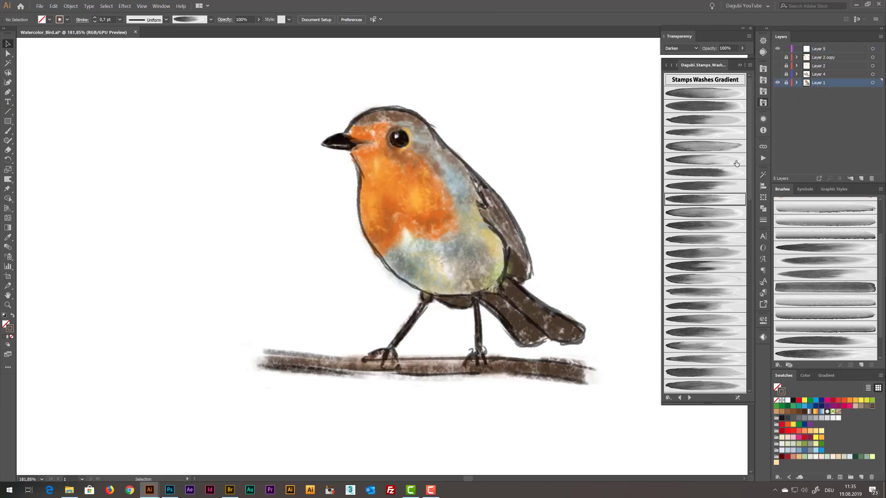
{"action": "left_click", "coordinate": [8, 132]}
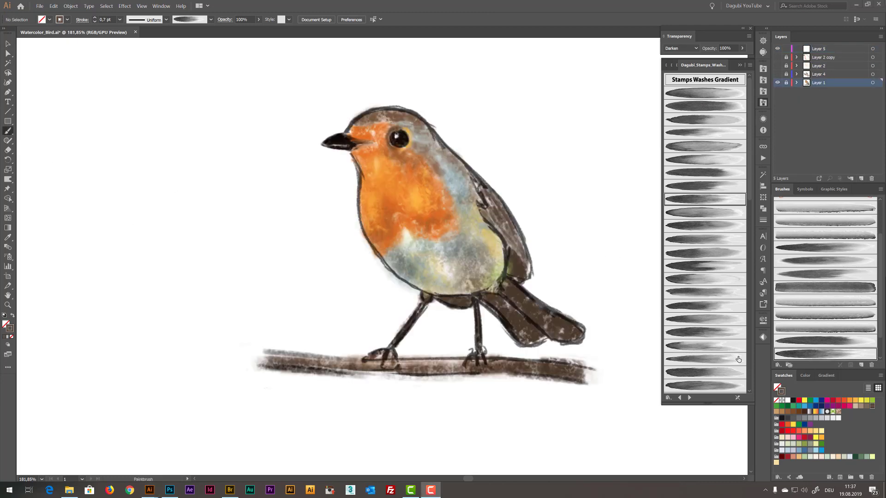
Duplicate the Washes_Gradient_09 brush, set the copy's direction to Stroke From Bottom To Top, and make Layer 5 active.
{"action": "left_click_drag", "start_coordinate": [830, 354], "coordinate": [861, 365]}
{"action": "double_click", "coordinate": [852, 335]}
{"action": "left_click", "coordinate": [692, 199]}
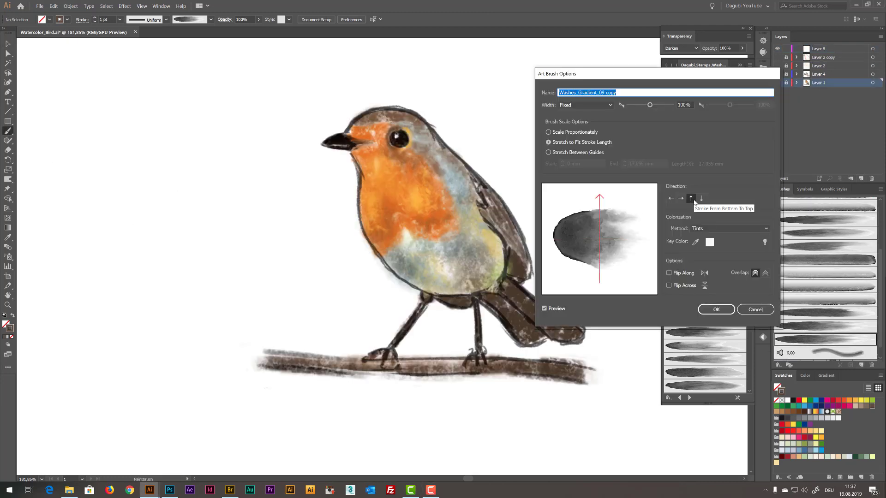
{"action": "left_click", "coordinate": [716, 309]}
{"action": "left_click", "coordinate": [818, 48]}
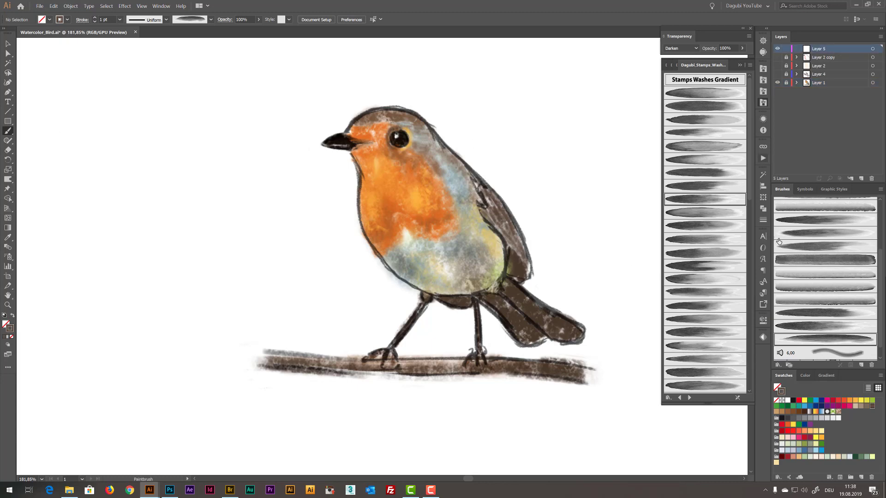
Paint a test stroke beside the bird at 0.3 pt, set it to Normal blending, and delete it.
{"action": "left_click_drag", "start_coordinate": [615, 278], "coordinate": [600, 288]}
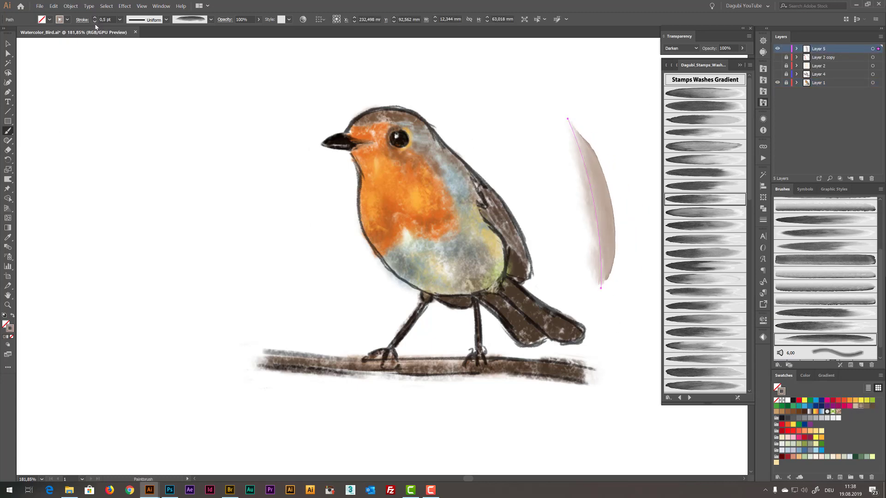
{"action": "left_click", "coordinate": [681, 48]}
{"action": "left_click", "coordinate": [678, 57]}
{"action": "key", "text": "Delete"}
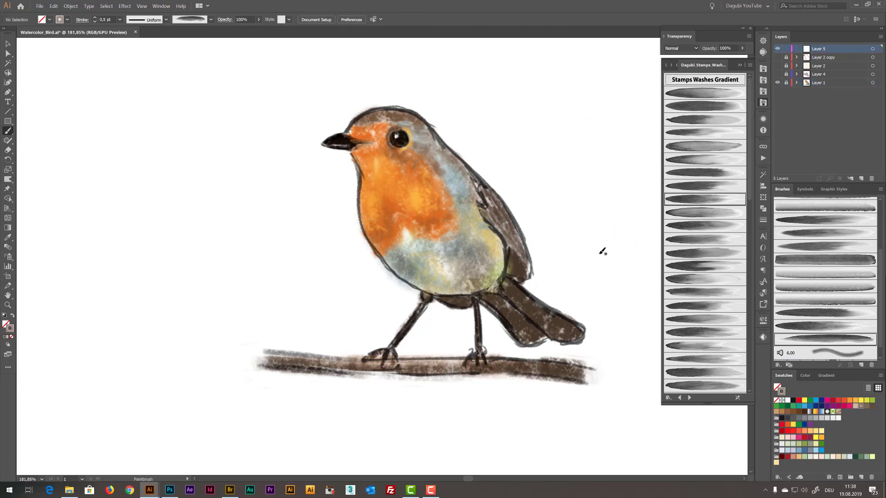
Paint the wing with a 0.5 pt gradient wash stroke, swap the reference for the painted layers, and nudge the stroke toward the body.
{"action": "left_click_drag", "start_coordinate": [518, 237], "coordinate": [530, 278]}
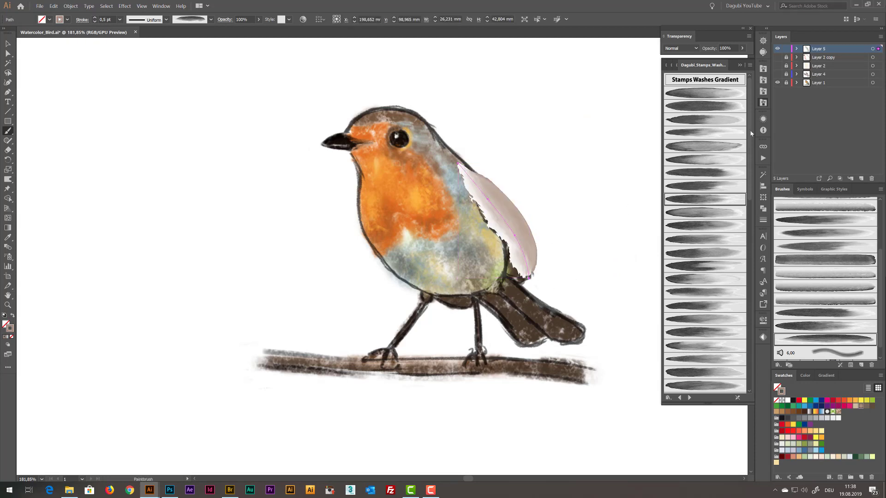
{"action": "left_click", "coordinate": [777, 83]}
{"action": "left_click_drag", "start_coordinate": [777, 74], "coordinate": [777, 58]}
{"action": "mouse_move", "coordinate": [518, 224]}
{"action": "left_mouse_down"}
{"action": "mouse_move", "coordinate": [506, 222]}
{"action": "mouse_move", "coordinate": [515, 224]}
{"action": "left_mouse_up"}
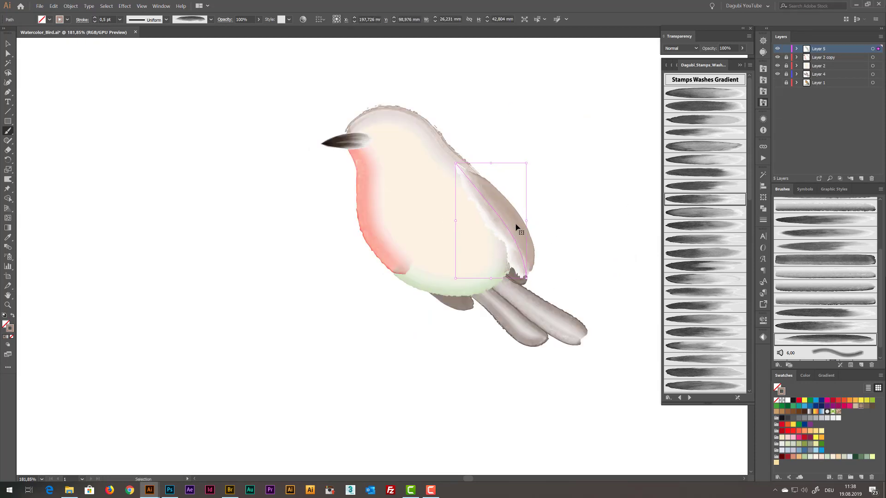
Thin the wing stroke to 0.4 pt and warp its middle and both ends inward to follow the body's back edge.
{"action": "left_click", "coordinate": [95, 22]}
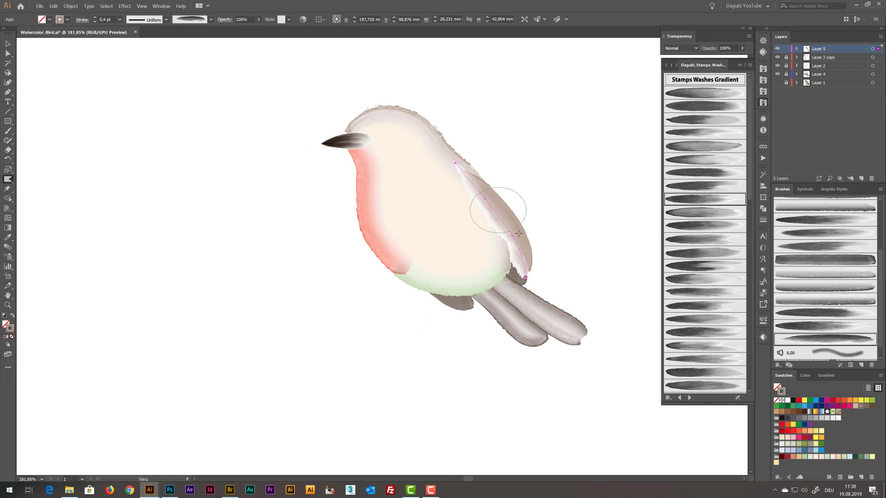
{"action": "left_click_drag", "start_coordinate": [527, 274], "coordinate": [524, 277]}
{"action": "left_click_drag", "start_coordinate": [513, 238], "coordinate": [510, 236]}
{"action": "left_click_drag", "start_coordinate": [456, 166], "coordinate": [452, 160]}
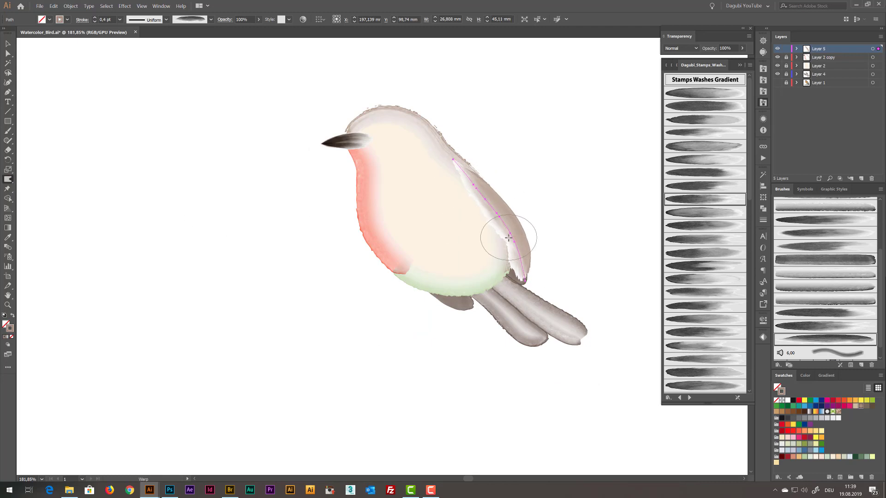
{"action": "left_click_drag", "start_coordinate": [509, 238], "coordinate": [504, 233]}
Compare the wing with the reference layer, hide the reference again, and set the wing stroke's blending to Darken.
{"action": "left_click", "coordinate": [777, 83]}
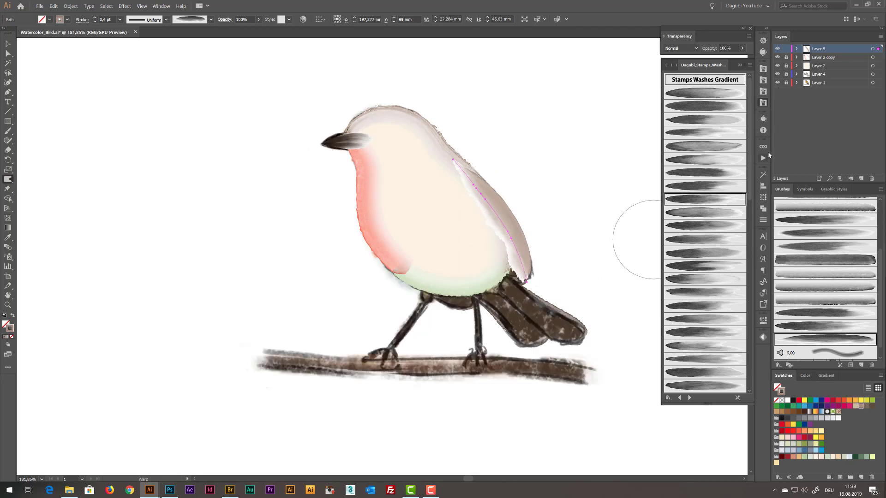
{"action": "left_click", "coordinate": [777, 82]}
{"action": "left_click", "coordinate": [796, 49]}
{"action": "left_click", "coordinate": [681, 48]}
{"action": "left_click", "coordinate": [674, 64]}
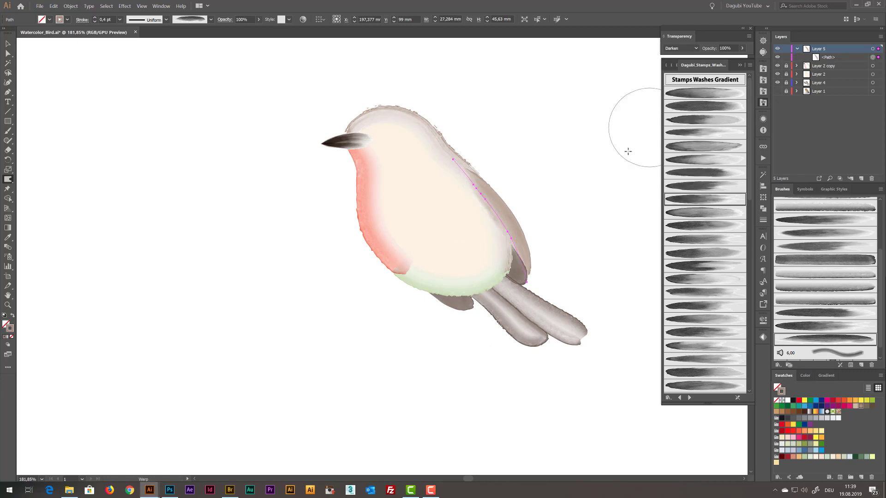
Paint a short 0.4 pt shading stroke across the upper wing with a Stamps Washes brush in Darken blending.
{"action": "key", "text": "ctrl+shift+a"}
{"action": "scroll", "coordinate": [698, 382], "scroll_direction": "down", "scroll_amount": 5}
{"action": "left_click", "coordinate": [696, 294]}
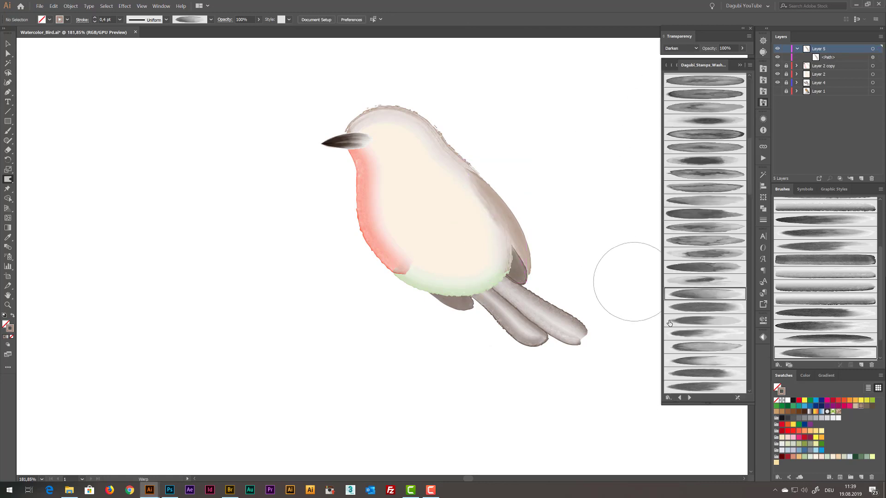
{"action": "key", "text": "b"}
{"action": "left_click_drag", "start_coordinate": [467, 167], "coordinate": [494, 217]}
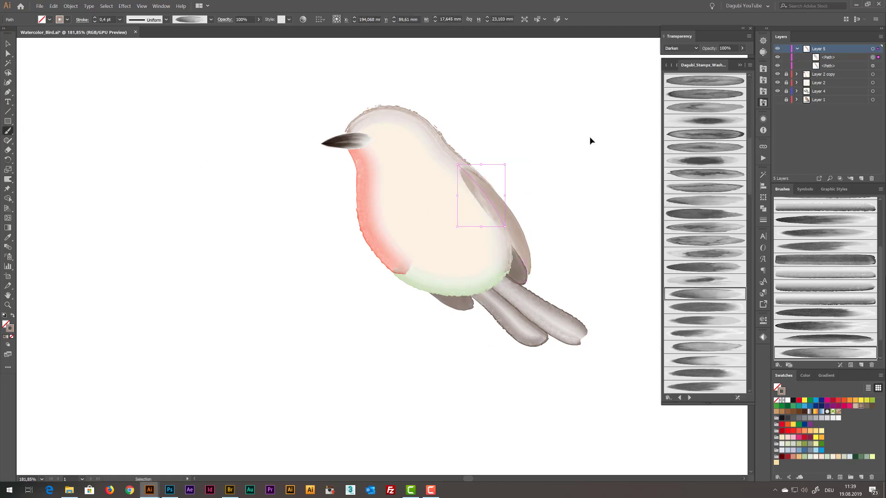
Paint another 0.4 pt shading stroke along the wing's inner edge with a different Stamps Washes brush.
{"action": "key", "text": "ctrl+shift+a"}
{"action": "scroll", "coordinate": [702, 231], "scroll_direction": "down", "scroll_amount": 5}
{"action": "left_click", "coordinate": [704, 340]}
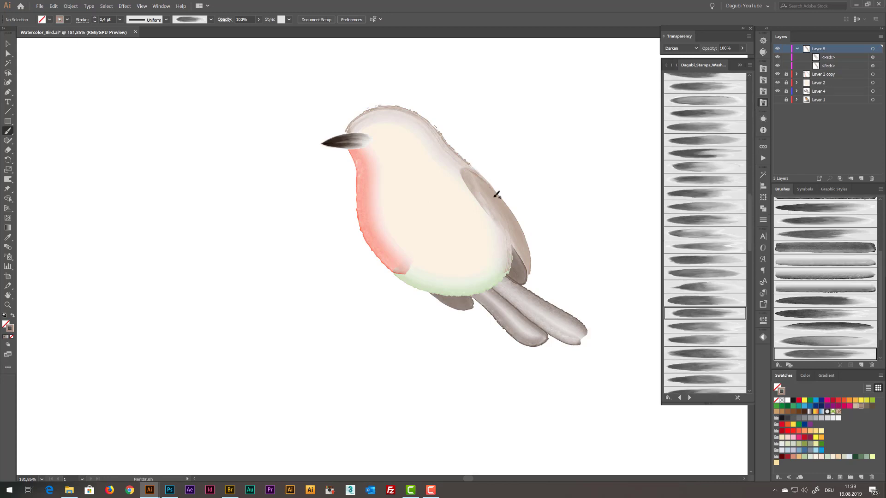
{"action": "left_click_drag", "start_coordinate": [494, 192], "coordinate": [475, 228]}
{"action": "key", "text": "ctrl+shift+a"}
Try a longer shading stroke down the wing, undo it, and choose another Stamps Washes brush.
{"action": "left_click_drag", "start_coordinate": [529, 250], "coordinate": [527, 251]}
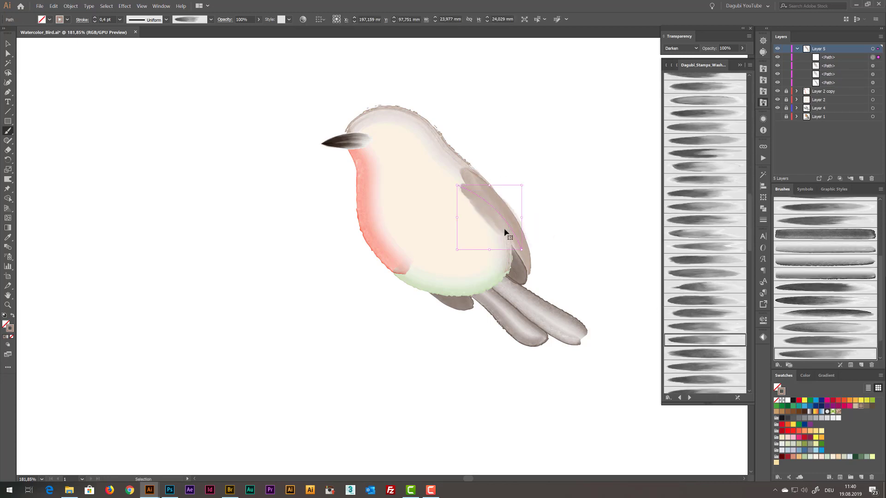
{"action": "key", "text": "ctrl+z"}
{"action": "left_click", "coordinate": [704, 353]}
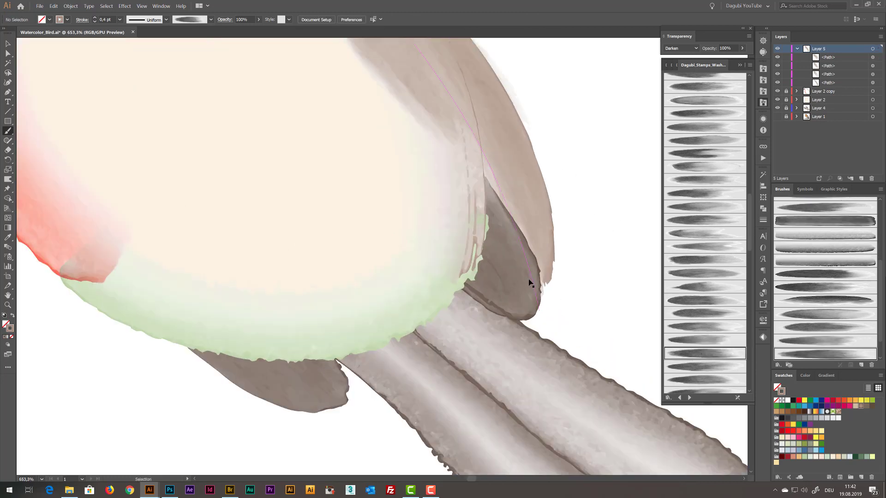
Expand and unlock Layer 4, check the reference briefly, and select the dark wing-tip stroke above the tail.
{"action": "left_click", "coordinate": [797, 108]}
{"action": "left_click", "coordinate": [785, 108]}
{"action": "left_click", "coordinate": [778, 118]}
{"action": "left_click", "coordinate": [777, 118]}
{"action": "left_click", "coordinate": [493, 287], "text": "ctrl"}
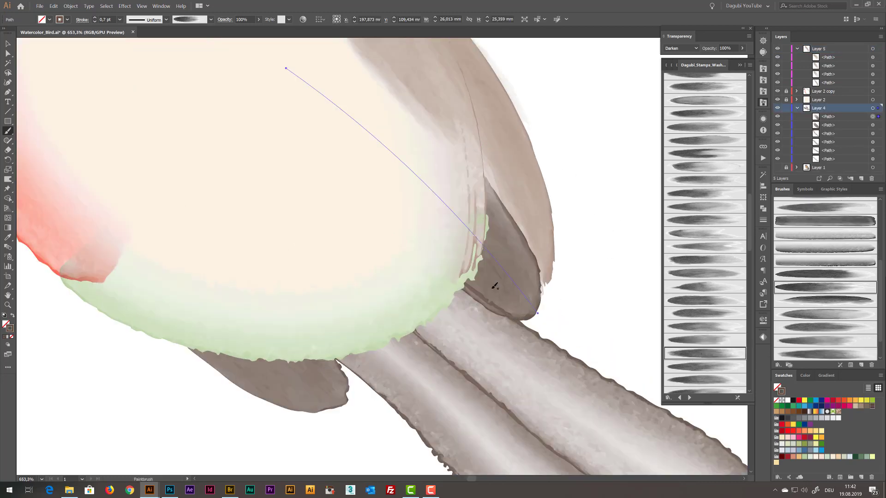
Try redrawing the end of the wing-tip stroke, undo the change, and clear the selection.
{"action": "left_click_drag", "start_coordinate": [524, 267], "coordinate": [528, 291]}
{"action": "key", "text": "ctrl+z"}
{"action": "left_click", "coordinate": [873, 116]}
{"action": "left_click", "coordinate": [605, 277], "text": "ctrl"}
{"action": "scroll", "coordinate": [605, 277], "scroll_direction": "down", "scroll_amount": 4}
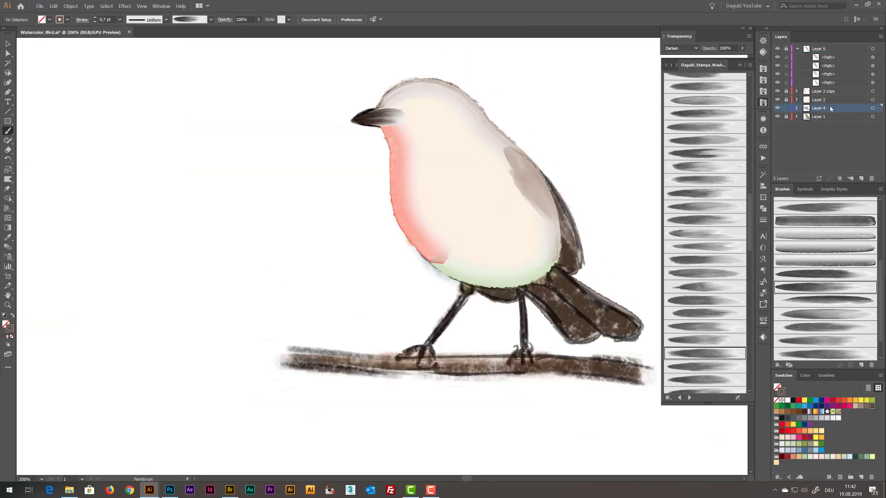
Switch to the Dagubi Short Strokes brush library and choose a rough-edged brush for the legs.
{"action": "left_click", "coordinate": [689, 397]}
{"action": "left_click", "coordinate": [688, 397]}
{"action": "scroll", "coordinate": [695, 355], "scroll_direction": "down", "scroll_amount": 20}
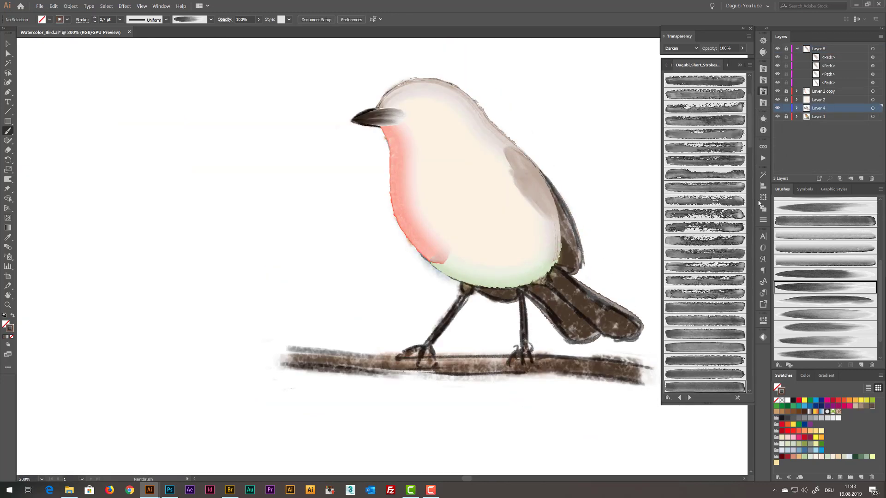
{"action": "left_click", "coordinate": [712, 141]}
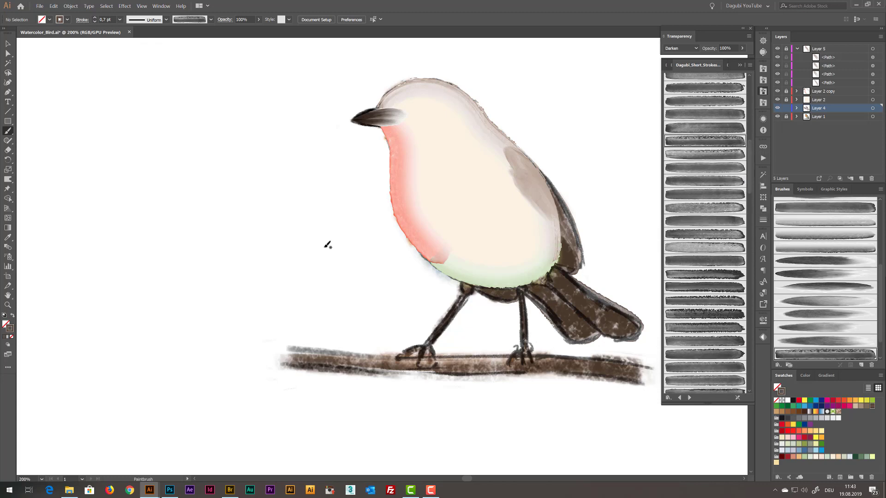
Paint a test leg stroke beside the bird, adjust its weight to 0.2 pt, and delete it.
{"action": "left_click", "coordinate": [94, 22]}
{"action": "left_click_drag", "start_coordinate": [364, 227], "coordinate": [286, 324]}
{"action": "left_click", "coordinate": [320, 294], "text": "ctrl"}
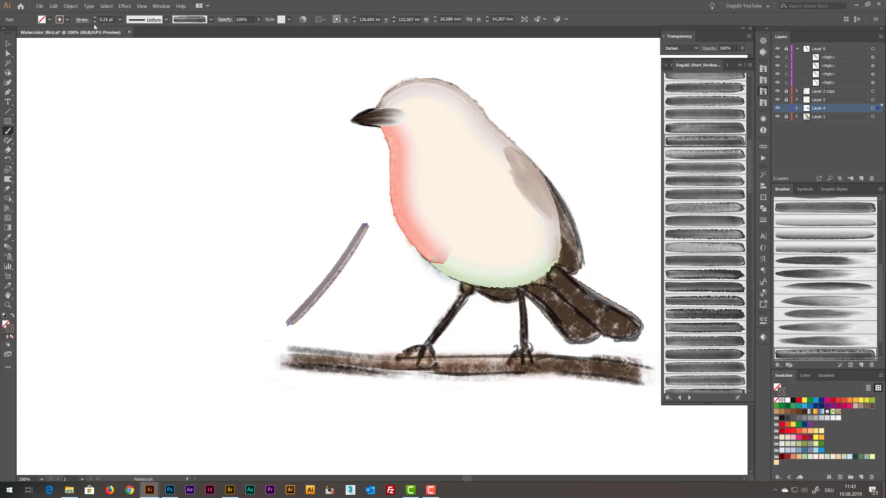
{"action": "left_click", "coordinate": [94, 22]}
{"action": "left_click", "coordinate": [95, 22]}
{"action": "left_click", "coordinate": [95, 18]}
{"action": "key", "text": "Delete"}
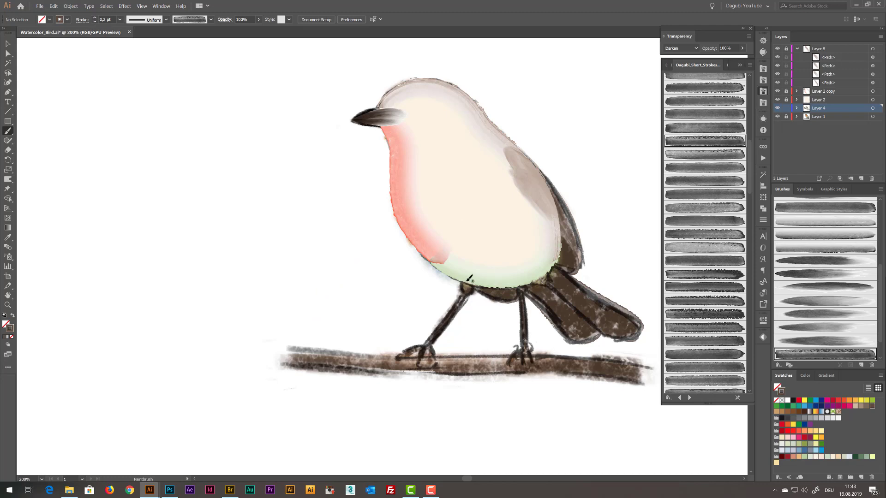
Paint both legs over the reference with 0.2 pt Short Strokes brushes in Normal blending, using a different brush for each leg.
{"action": "left_click", "coordinate": [681, 48]}
{"action": "left_click", "coordinate": [675, 56]}
{"action": "left_click", "coordinate": [618, 351], "text": "ctrl"}
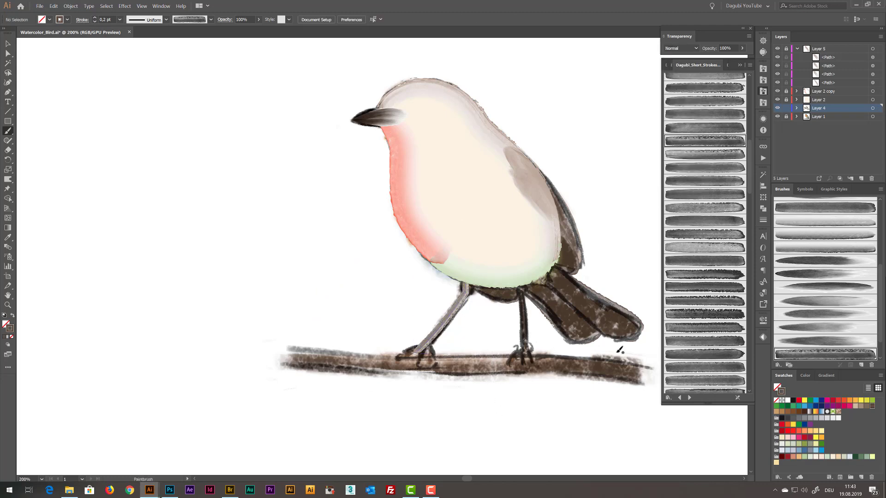
{"action": "left_click", "coordinate": [726, 154]}
{"action": "left_click_drag", "start_coordinate": [523, 283], "coordinate": [523, 353]}
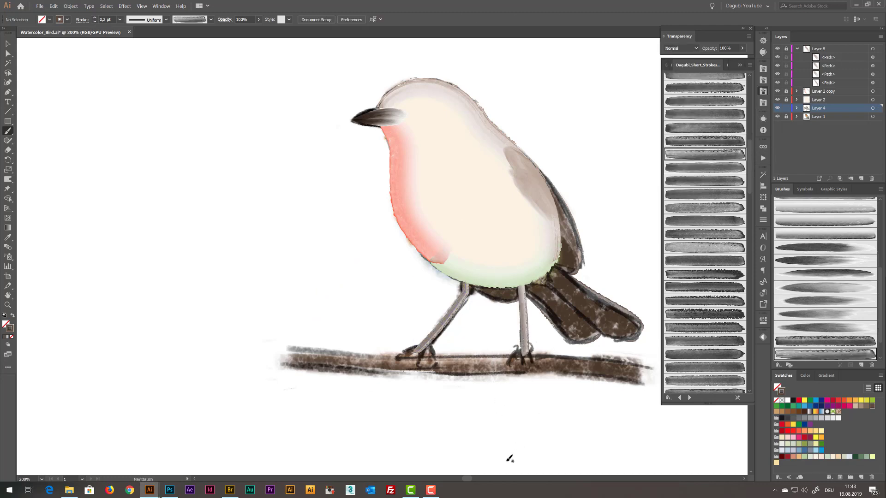
Paint three toes on each foot with a Stamps Washes brush at 0.1 pt in Darken blending.
{"action": "left_click", "coordinate": [763, 102]}
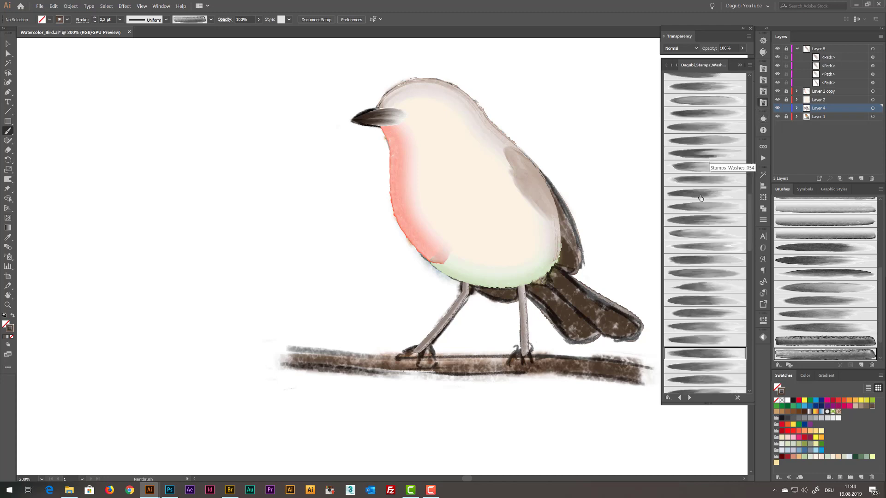
{"action": "left_click", "coordinate": [705, 367]}
{"action": "scroll", "coordinate": [336, 279], "scroll_direction": "up", "scroll_amount": 3}
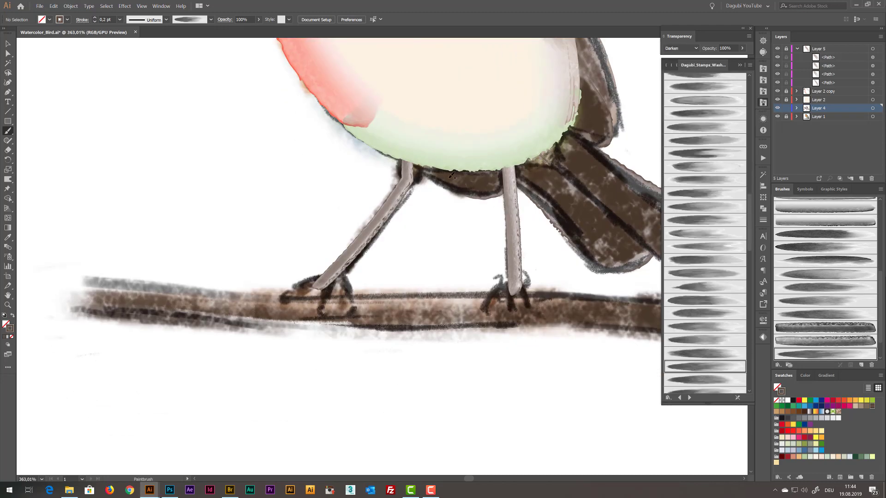
{"action": "key", "text": "ctrl+z"}
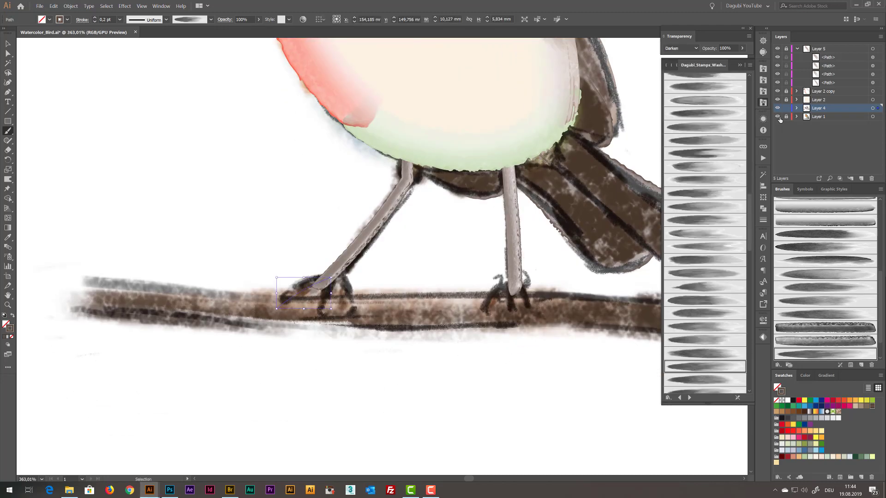
{"action": "left_click_drag", "start_coordinate": [282, 299], "coordinate": [334, 276]}
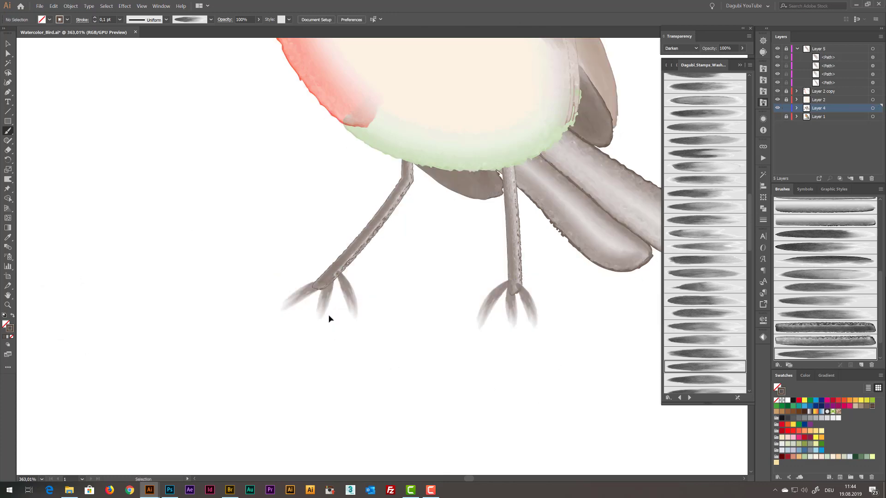
{"action": "left_click_drag", "start_coordinate": [336, 269], "coordinate": [354, 320]}
Vary the toes by assigning different Stamps Washes brushes to the outer and middle toes of the right foot.
{"action": "left_click", "coordinate": [704, 259]}
{"action": "left_click", "coordinate": [490, 302], "text": "ctrl"}
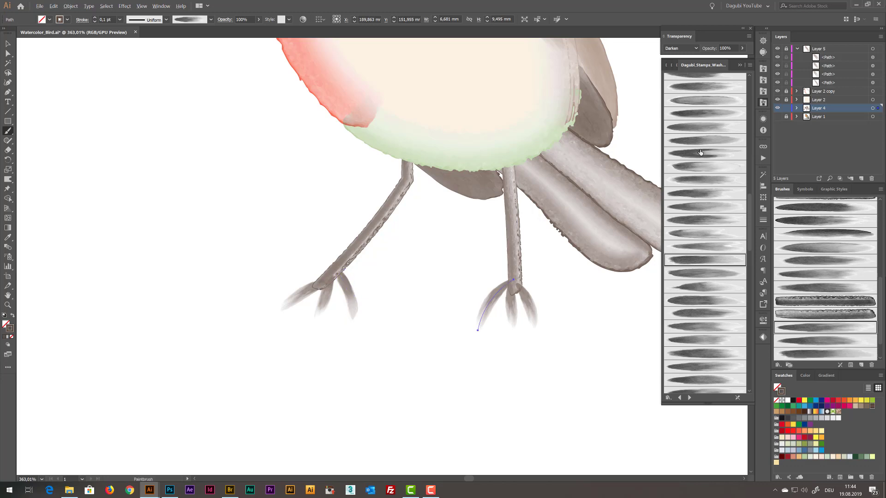
{"action": "left_click", "coordinate": [700, 153]}
{"action": "left_click", "coordinate": [512, 311], "text": "ctrl"}
{"action": "left_click", "coordinate": [692, 87]}
{"action": "left_click", "coordinate": [560, 408], "text": "ctrl"}
{"action": "left_click", "coordinate": [516, 314], "text": "ctrl"}
Narrow the lower end of the right leg stroke with the Width tool so it tapers into the toes.
{"action": "left_click", "coordinate": [517, 258], "text": "ctrl"}
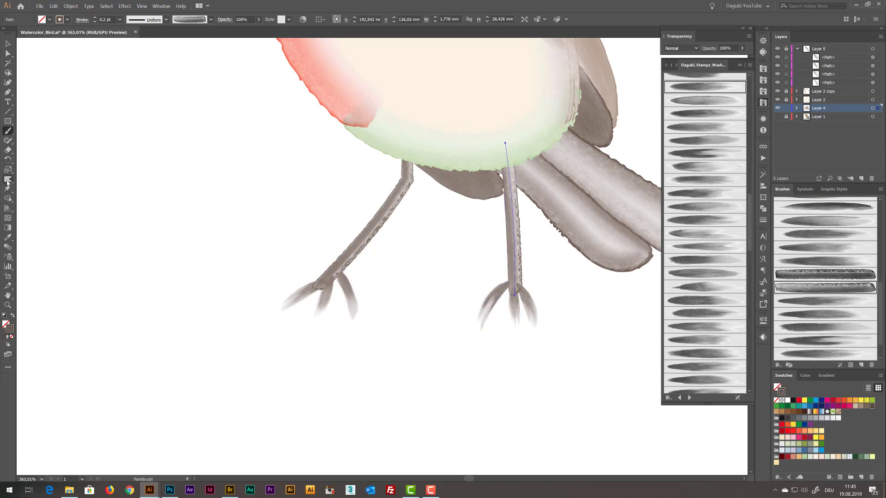
{"action": "left_click", "coordinate": [8, 179]}
{"action": "left_click", "coordinate": [28, 180]}
{"action": "scroll", "coordinate": [517, 299], "scroll_direction": "up", "scroll_amount": 5}
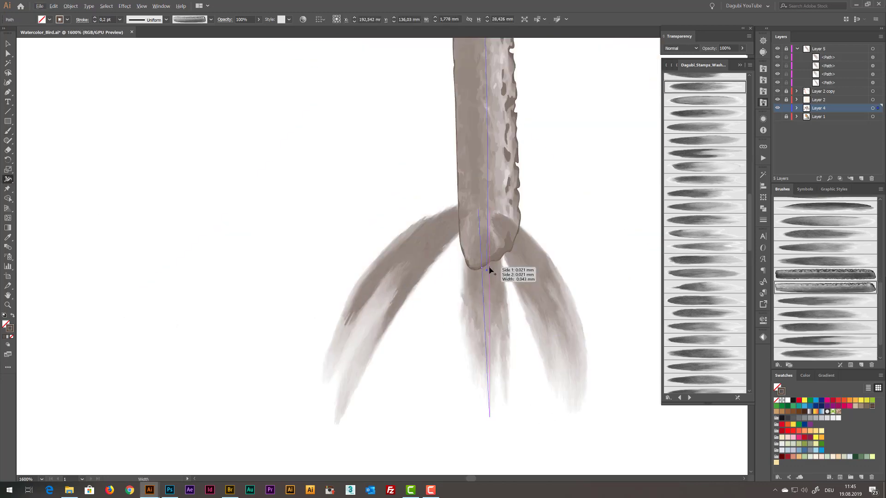
{"action": "mouse_move", "coordinate": [488, 144]}
{"action": "left_mouse_down"}
{"action": "mouse_move", "coordinate": [520, 160]}
{"action": "mouse_move", "coordinate": [504, 157]}
{"action": "mouse_move", "coordinate": [486, 278]}
{"action": "left_mouse_up"}
{"action": "scroll", "coordinate": [487, 154], "scroll_direction": "down", "scroll_amount": 3}
Taper the lower end of the left leg stroke with the Width tool and deselect it.
{"action": "left_click_drag", "start_coordinate": [143, 177], "coordinate": [252, 259]}
{"action": "scroll", "coordinate": [251, 259], "scroll_direction": "up", "scroll_amount": 4}
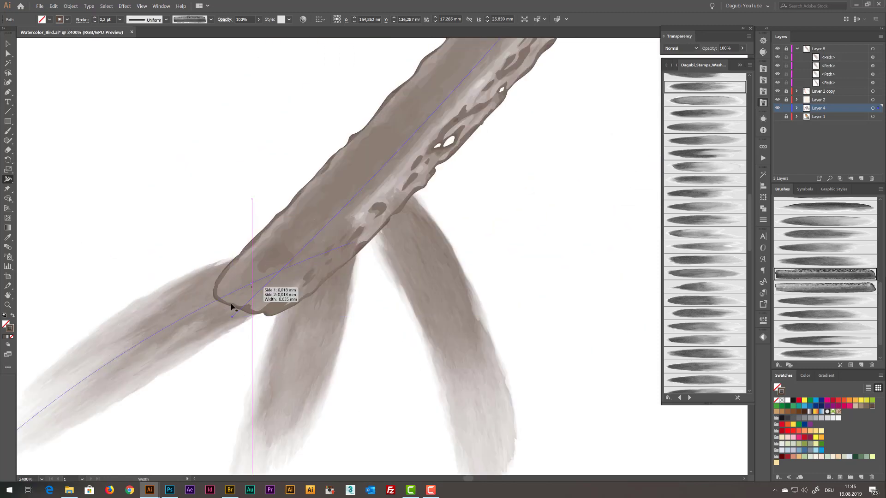
{"action": "left_click_drag", "start_coordinate": [407, 159], "coordinate": [233, 323]}
{"action": "scroll", "coordinate": [245, 367], "scroll_direction": "down", "scroll_amount": 5}
{"action": "left_click_drag", "start_coordinate": [263, 378], "coordinate": [242, 332]}
{"action": "left_click", "coordinate": [570, 419], "text": "ctrl"}
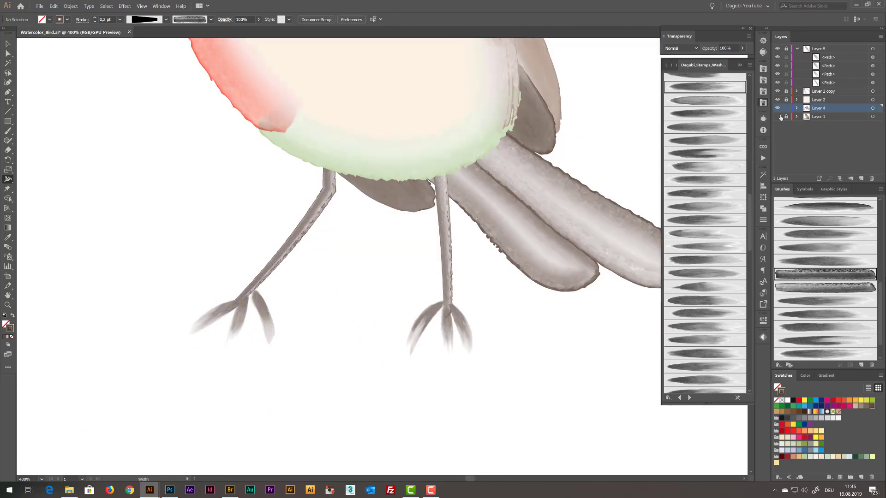
Paint a curved 0.2 pt branch stroke about 147 mm wide with a Short Strokes brush, hide the reference, and reposition the stroke under the feet.
{"action": "left_click", "coordinate": [777, 117]}
{"action": "key", "text": "ctrl+0"}
{"action": "left_click", "coordinate": [763, 91]}
{"action": "mouse_move", "coordinate": [749, 185]}
{"action": "left_mouse_down"}
{"action": "mouse_move", "coordinate": [721, 339]}
{"action": "mouse_move", "coordinate": [750, 95]}
{"action": "mouse_move", "coordinate": [756, 316]}
{"action": "mouse_move", "coordinate": [753, 239]}
{"action": "left_mouse_up"}
{"action": "left_click", "coordinate": [721, 176]}
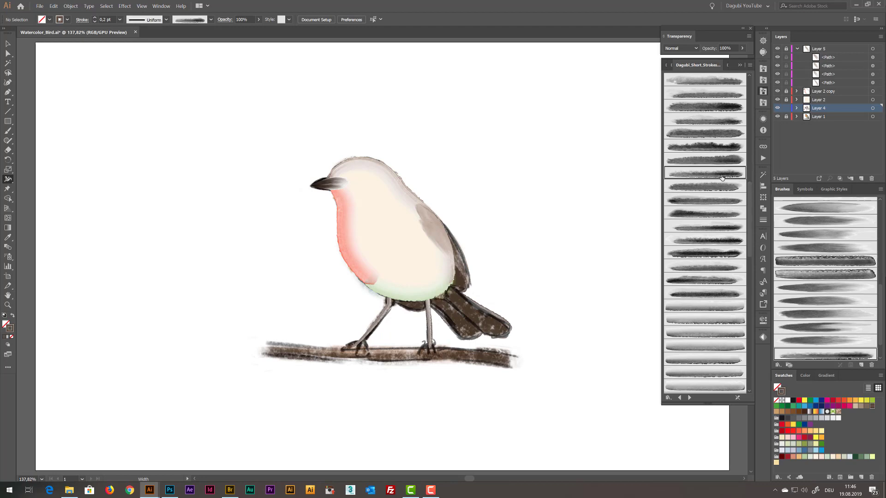
{"action": "left_click_drag", "start_coordinate": [390, 359], "coordinate": [546, 376]}
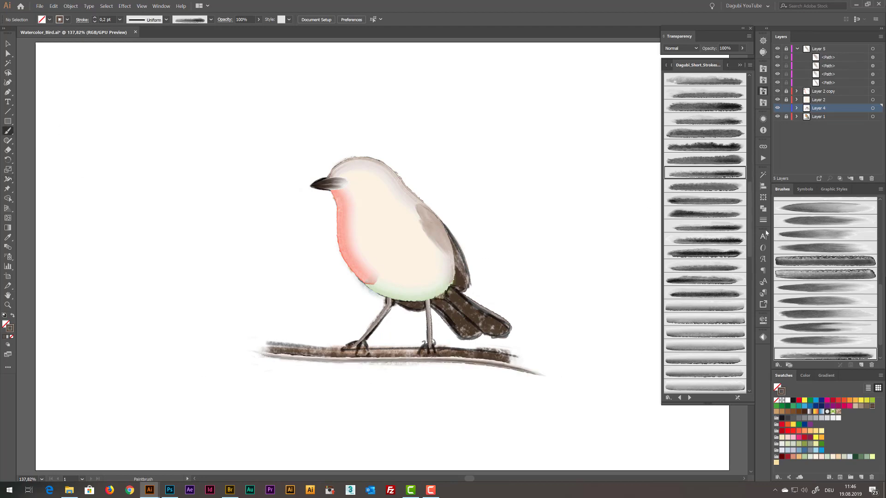
{"action": "left_click", "coordinate": [777, 116]}
{"action": "left_click_drag", "start_coordinate": [454, 365], "coordinate": [452, 366]}
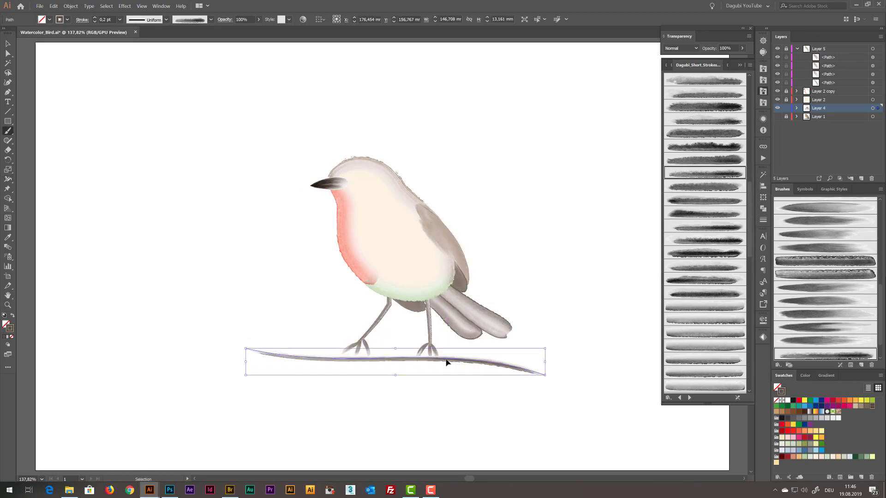
Rearrange the branch stroke's stacking order and paint a second branch stroke about 150 mm wide along its upper side.
{"action": "right_click", "coordinate": [452, 367]}
{"action": "left_click", "coordinate": [570, 348]}
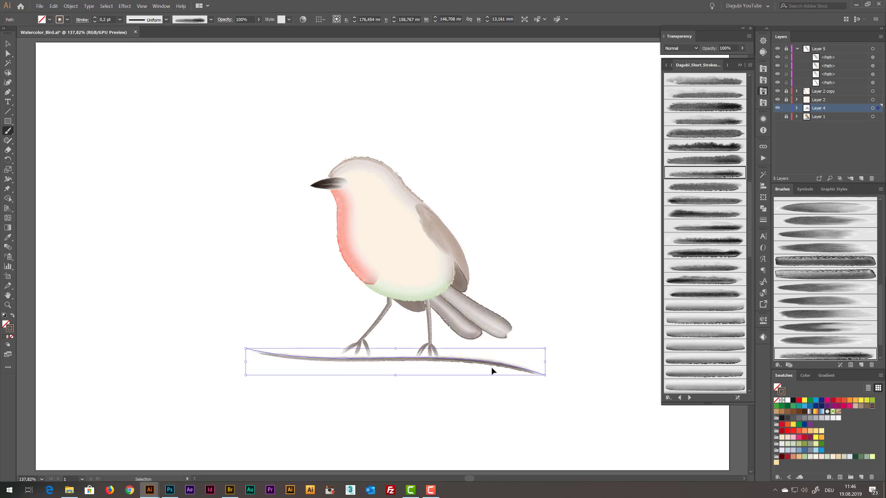
{"action": "left_click", "coordinate": [587, 289], "text": "ctrl"}
{"action": "left_click", "coordinate": [722, 82]}
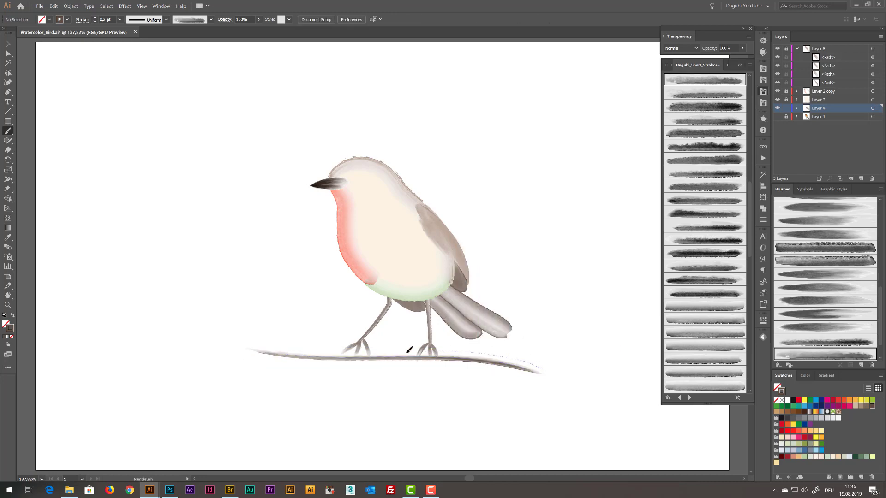
{"action": "left_click_drag", "start_coordinate": [408, 349], "coordinate": [235, 348]}
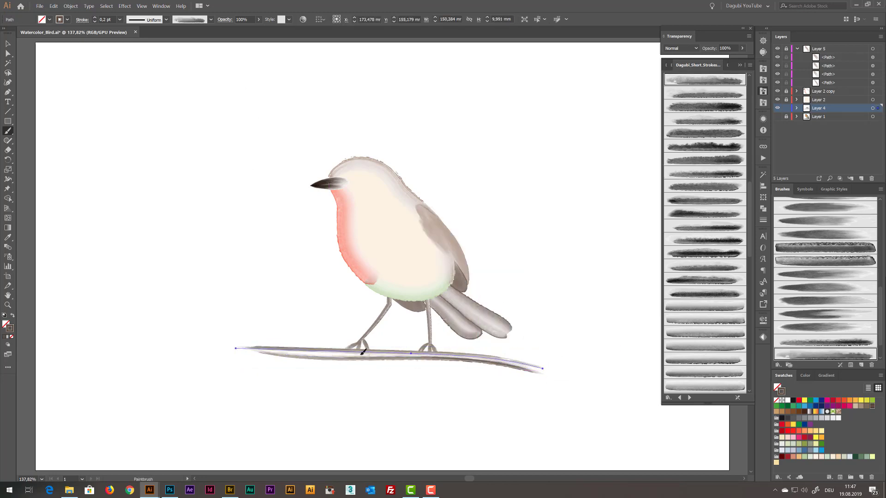
Rearrange the new branch stroke's stacking order and thicken the two branch strokes to 0.3 pt and 0.4 pt.
{"action": "right_click", "coordinate": [362, 352]}
{"action": "left_click", "coordinate": [457, 323]}
{"action": "left_click", "coordinate": [95, 17]}
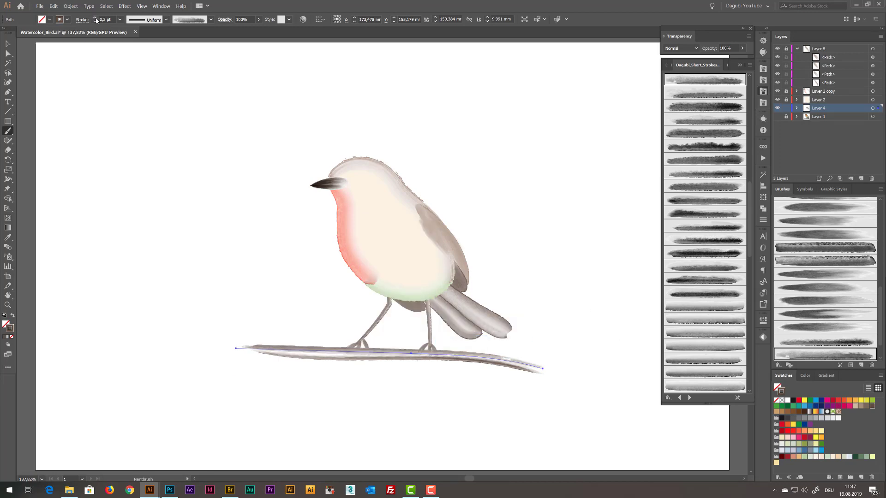
{"action": "left_click_drag", "start_coordinate": [398, 366], "coordinate": [397, 367]}
{"action": "left_click", "coordinate": [478, 416], "text": "ctrl"}
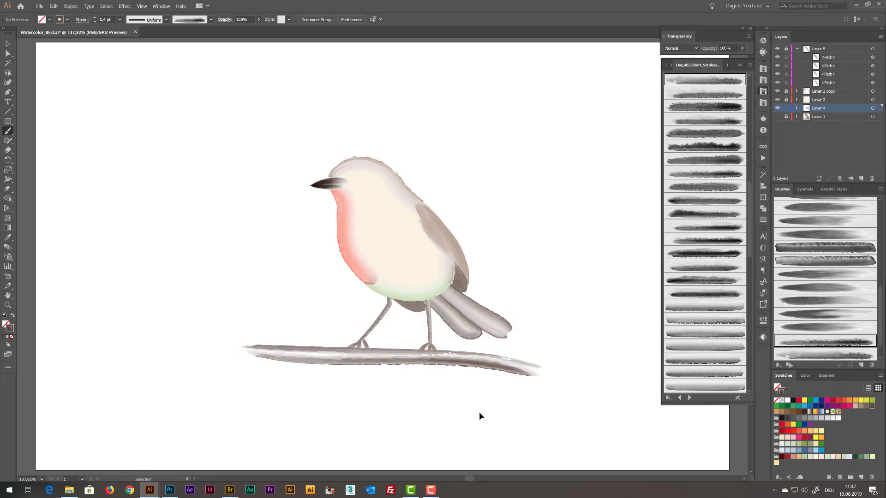
Paint darker 0.1 pt toe strokes in Multiply mode over both feet so the toes grip the branch.
{"action": "scroll", "coordinate": [438, 368], "scroll_direction": "up", "scroll_amount": 6}
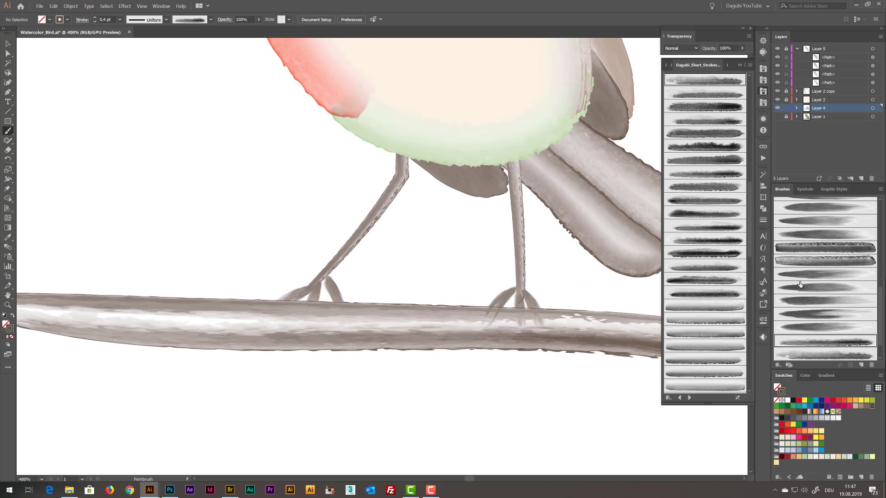
{"action": "left_click", "coordinate": [710, 340]}
{"action": "left_click_drag", "start_coordinate": [244, 279], "coordinate": [303, 235]}
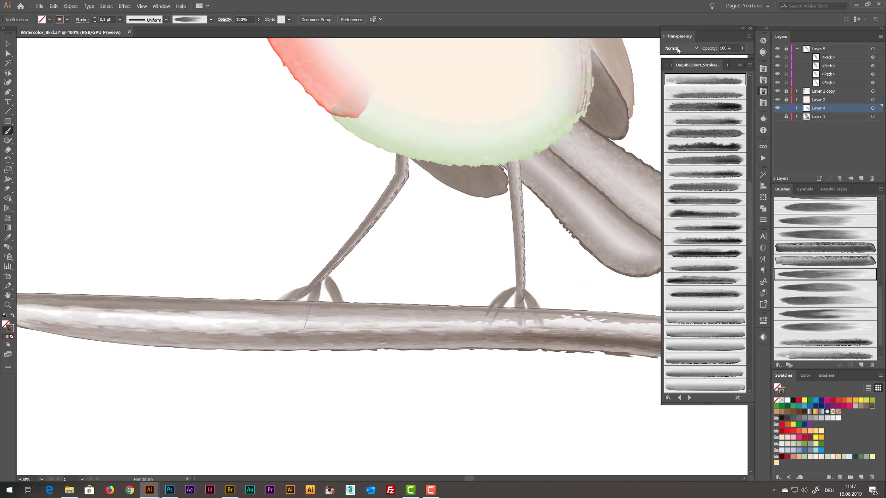
{"action": "mouse_move", "coordinate": [318, 282]}
{"action": "left_mouse_down"}
{"action": "mouse_move", "coordinate": [265, 330]}
{"action": "mouse_move", "coordinate": [305, 343]}
{"action": "mouse_move", "coordinate": [355, 326]}
{"action": "left_mouse_up"}
{"action": "mouse_move", "coordinate": [512, 291]}
{"action": "left_mouse_down"}
{"action": "mouse_move", "coordinate": [475, 346]}
{"action": "mouse_move", "coordinate": [523, 336]}
{"action": "left_mouse_up"}
Darken both legs with 0.1 pt Multiply strokes using a Stamps Washes brush.
{"action": "left_click_drag", "start_coordinate": [750, 196], "coordinate": [752, 284]}
{"action": "left_click", "coordinate": [763, 102]}
{"action": "left_click", "coordinate": [713, 358]}
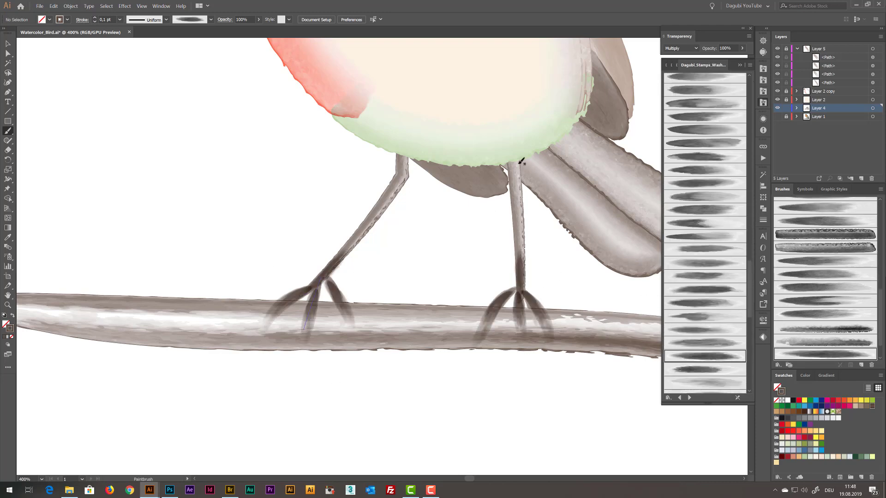
{"action": "left_click_drag", "start_coordinate": [521, 160], "coordinate": [516, 253]}
{"action": "left_click_drag", "start_coordinate": [405, 154], "coordinate": [373, 215]}
{"action": "key", "text": "ctrl+0"}
{"action": "key", "text": "z"}
{"action": "left_click", "coordinate": [520, 275]}
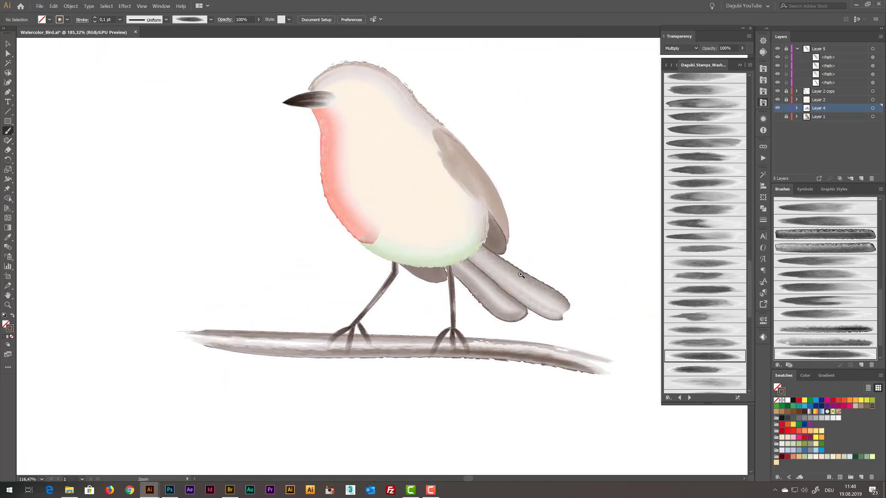
Hide Layer 2 copy and Layer 2, and copy all strokes that remain visible.
{"action": "left_click", "coordinate": [797, 49]}
{"action": "left_click", "coordinate": [777, 58]}
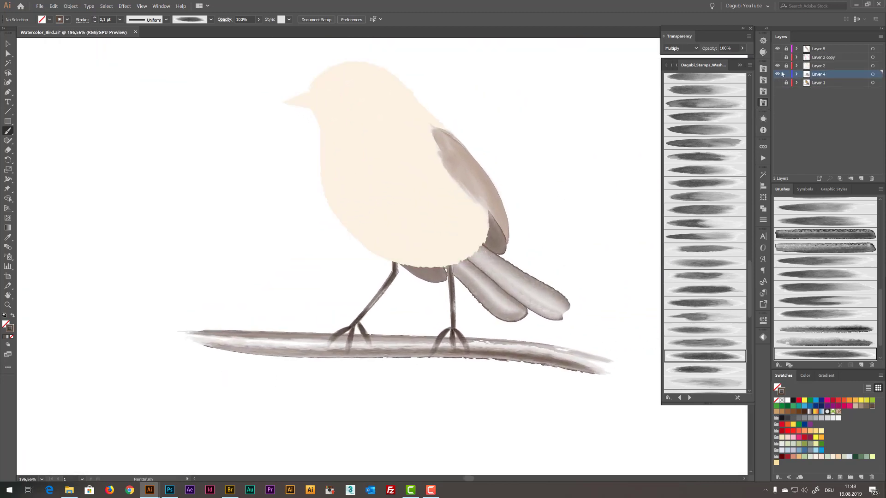
{"action": "left_click", "coordinate": [777, 65]}
{"action": "left_click", "coordinate": [107, 6]}
{"action": "left_click", "coordinate": [115, 16]}
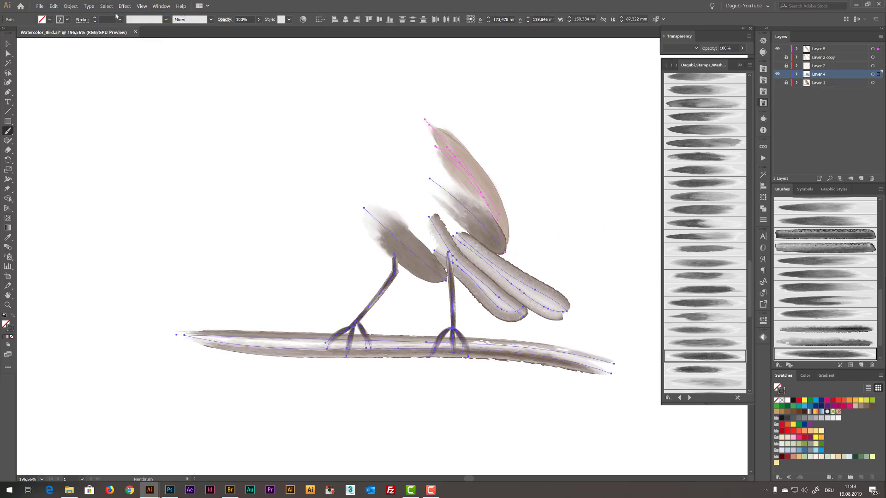
{"action": "left_click", "coordinate": [54, 7]}
{"action": "left_click", "coordinate": [61, 42]}
Paste the copied strokes in place on a new layer above Layer 1, and hide Layer 4 and Layer 5.
{"action": "left_click", "coordinate": [839, 85]}
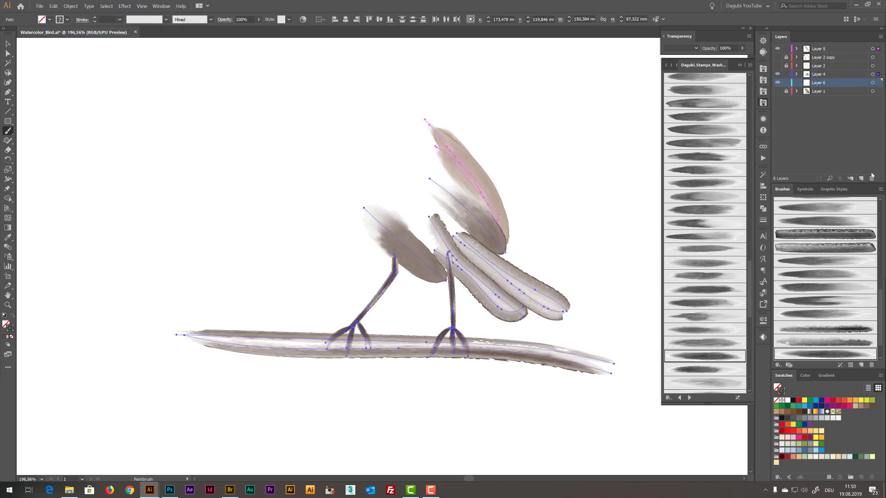
{"action": "left_click", "coordinate": [54, 7]}
{"action": "left_click", "coordinate": [76, 69]}
{"action": "left_click", "coordinate": [777, 74]}
{"action": "left_click", "coordinate": [777, 48]}
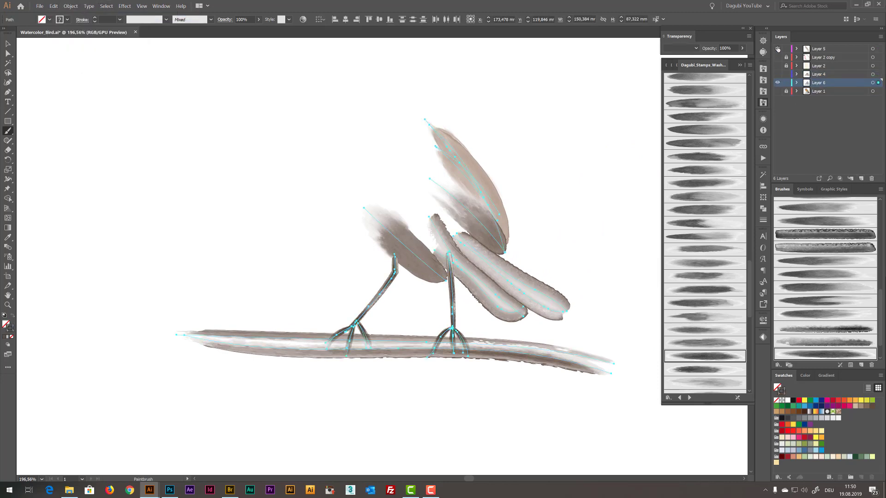
Expand the appearance of the strokes on Layer 6 and unite them into one silhouette.
{"action": "left_click", "coordinate": [872, 83]}
{"action": "left_click", "coordinate": [70, 7]}
{"action": "left_click", "coordinate": [91, 86]}
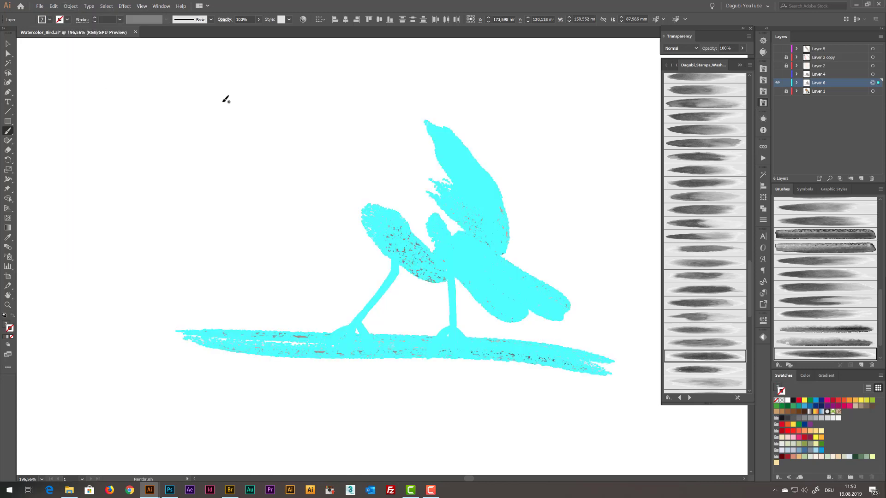
{"action": "left_click", "coordinate": [763, 209]}
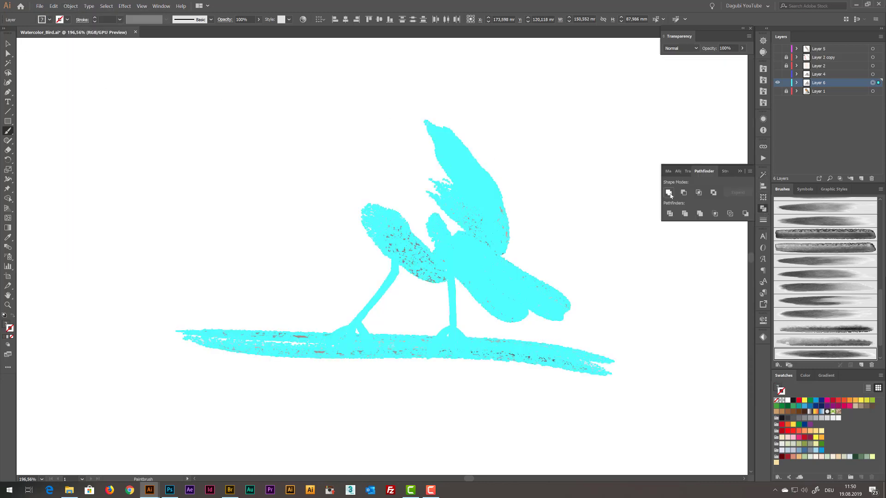
{"action": "left_click", "coordinate": [668, 193]}
Select the small inner fragments of the united silhouette without its outer outline, remove them, and show the hidden body layers.
{"action": "left_click", "coordinate": [9, 54]}
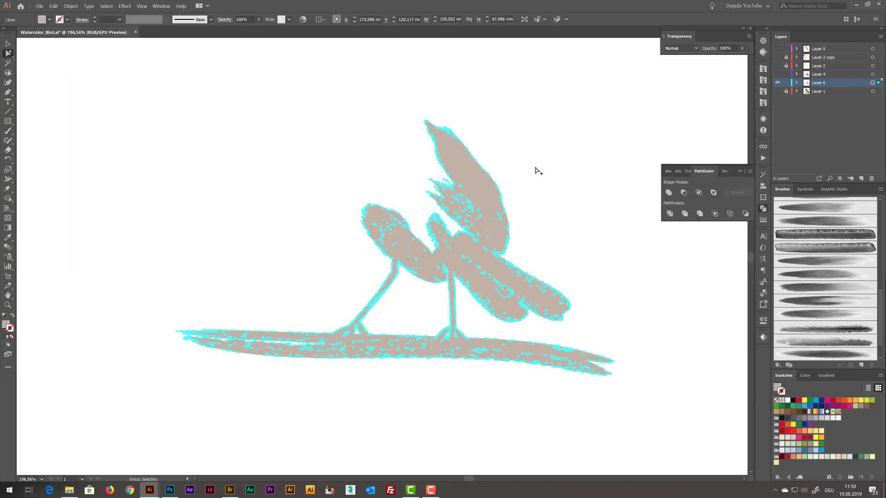
{"action": "left_click", "coordinate": [106, 6]}
{"action": "left_click", "coordinate": [110, 13]}
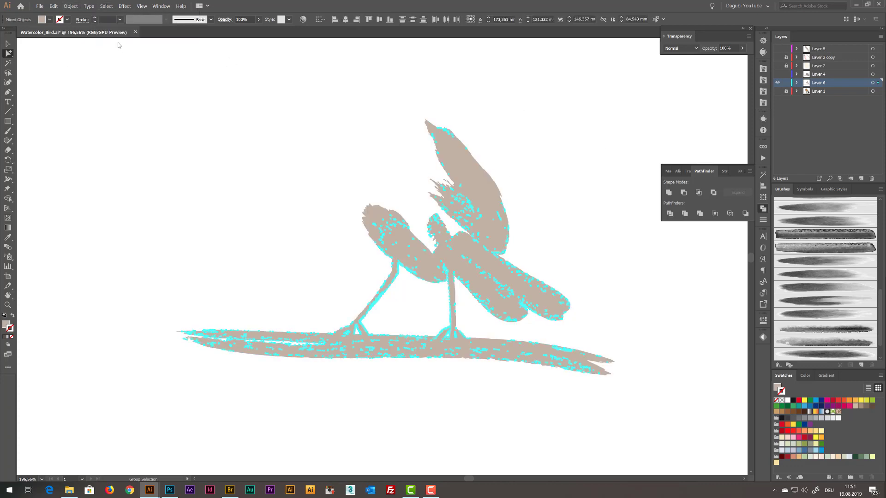
{"action": "left_click", "coordinate": [53, 6]}
{"action": "left_click", "coordinate": [62, 30]}
{"action": "left_click", "coordinate": [54, 6]}
{"action": "left_click", "coordinate": [71, 60]}
{"action": "scroll", "coordinate": [439, 311], "scroll_direction": "up", "scroll_amount": 4}
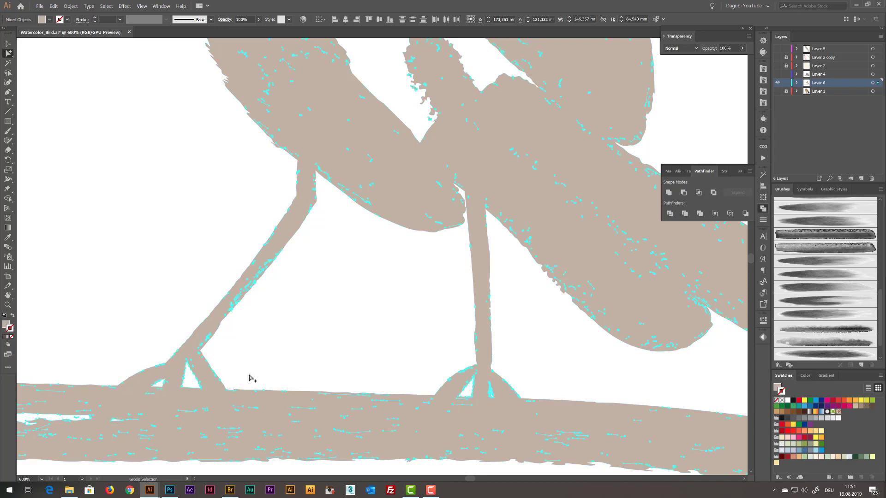
{"action": "scroll", "coordinate": [462, 395], "scroll_direction": "up", "scroll_amount": 7}
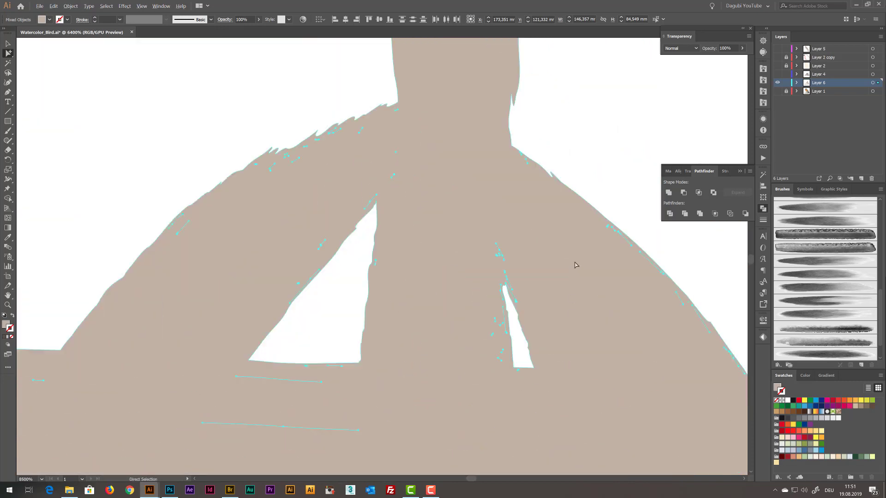
{"action": "scroll", "coordinate": [603, 324], "scroll_direction": "down", "scroll_amount": 9}
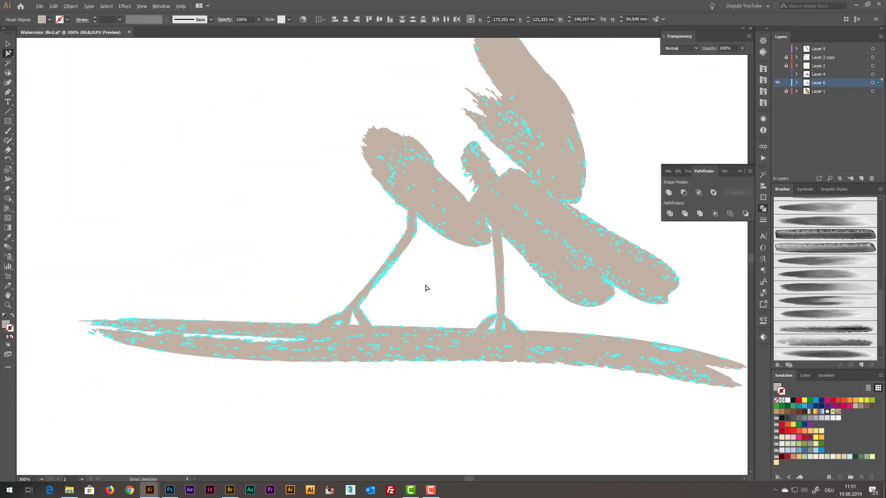
{"action": "left_click", "coordinate": [53, 6]}
{"action": "left_click", "coordinate": [521, 155]}
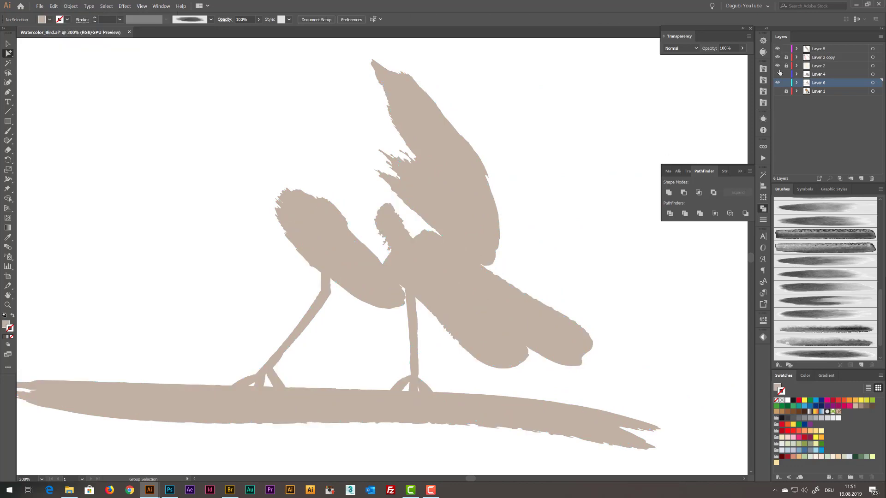
Show Layer 4, fill the Layer 6 silhouette with a pale cream swatch, and add a new layer beneath it.
{"action": "left_click", "coordinate": [777, 73]}
{"action": "left_click", "coordinate": [873, 83]}
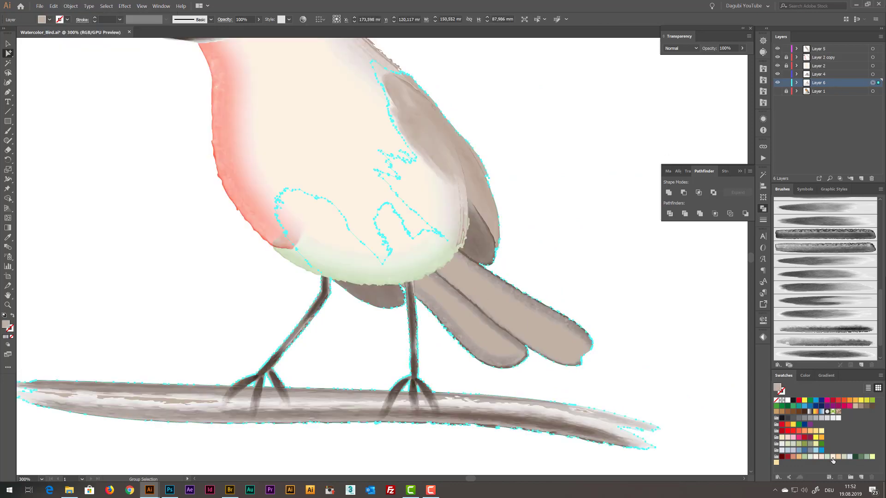
{"action": "left_click", "coordinate": [666, 332]}
{"action": "key", "text": "ctrl+0"}
{"action": "left_click", "coordinate": [861, 179]}
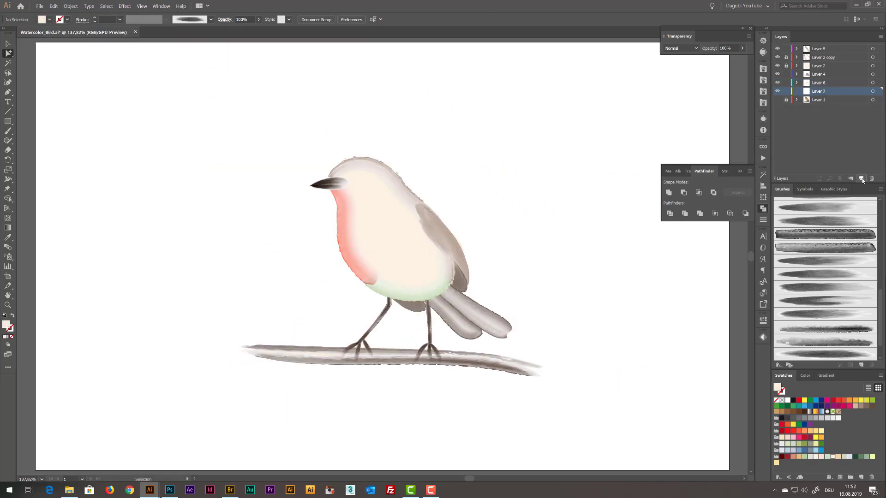
{"action": "left_click", "coordinate": [10, 132]}
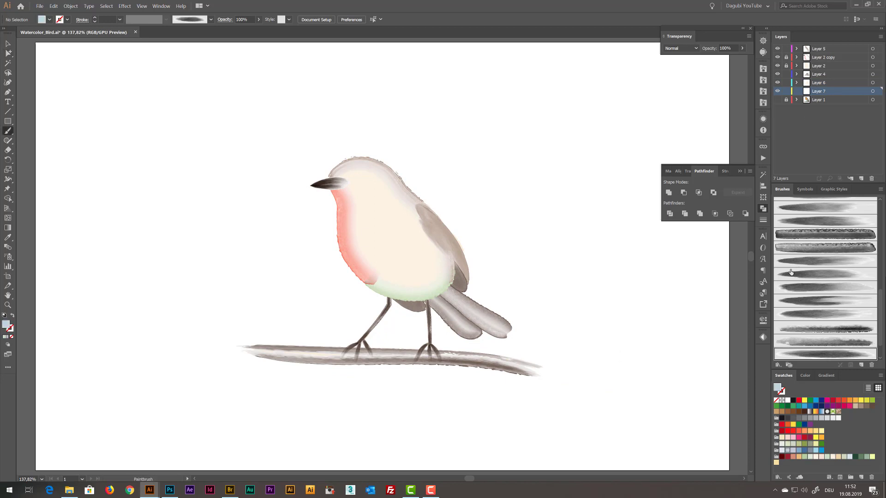
{"action": "left_click", "coordinate": [818, 221]}
{"action": "left_click_drag", "start_coordinate": [191, 423], "coordinate": [570, 88]}
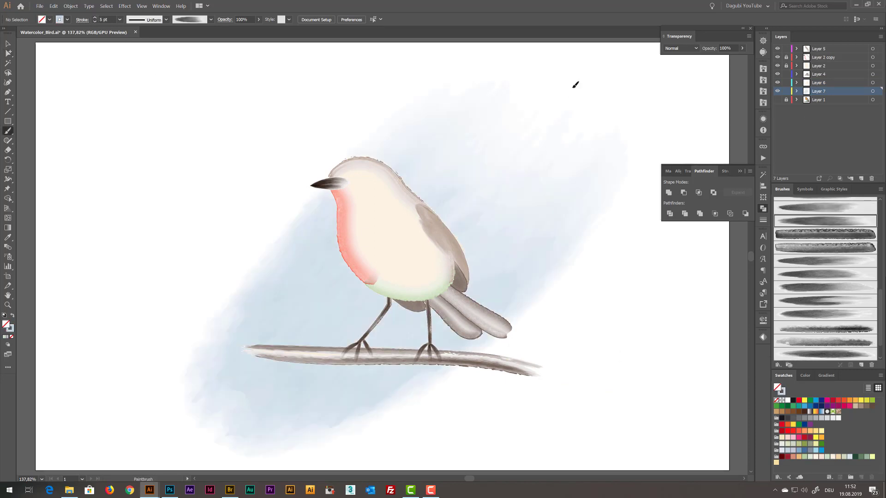
{"action": "key", "text": "ctrl+z"}
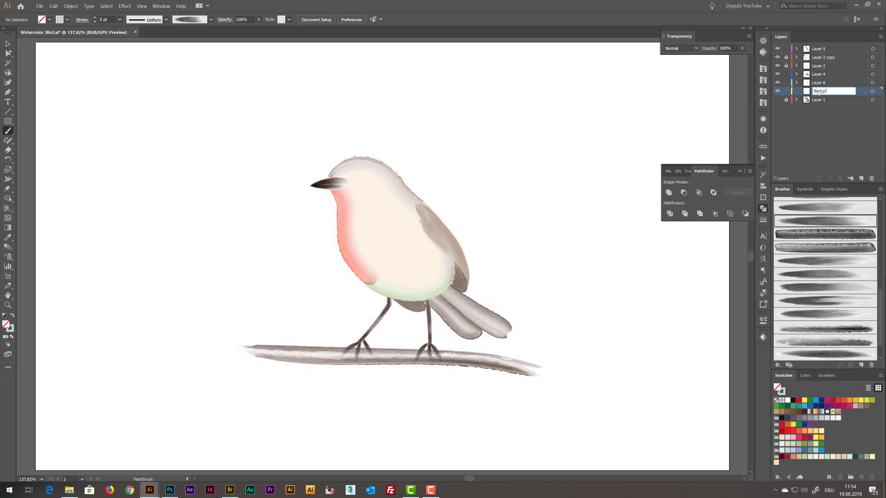
Move the four wing paths from Layer 5 into Layer 2 copy and delete the empty Layer 5.
{"action": "left_click", "coordinate": [797, 58]}
{"action": "left_click", "coordinate": [796, 49]}
{"action": "left_click", "coordinate": [843, 57]}
{"action": "left_click", "coordinate": [845, 83], "text": "shift"}
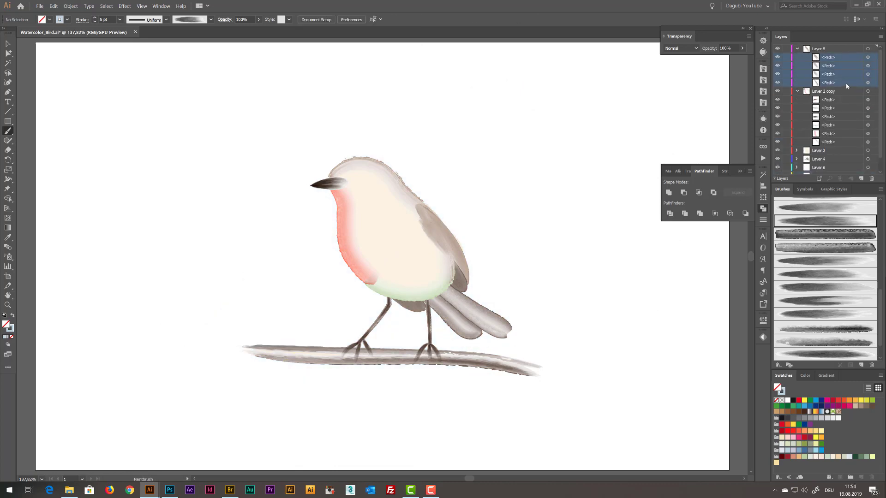
{"action": "left_click_drag", "start_coordinate": [846, 83], "coordinate": [844, 92]}
{"action": "left_click", "coordinate": [797, 58]}
{"action": "left_click_drag", "start_coordinate": [870, 178], "coordinate": [871, 178]}
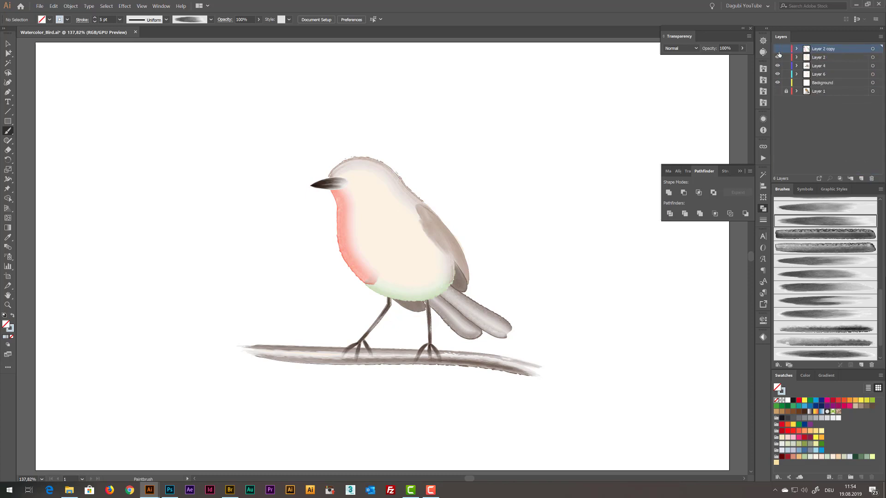
Toggle the artwork layers to check their contents, hide Layer 2, and show the reference on Layer 1.
{"action": "left_click_drag", "start_coordinate": [777, 49], "coordinate": [777, 76]}
{"action": "left_click", "coordinate": [777, 75]}
{"action": "left_click", "coordinate": [777, 66]}
{"action": "left_click", "coordinate": [778, 59]}
{"action": "left_click", "coordinate": [778, 49]}
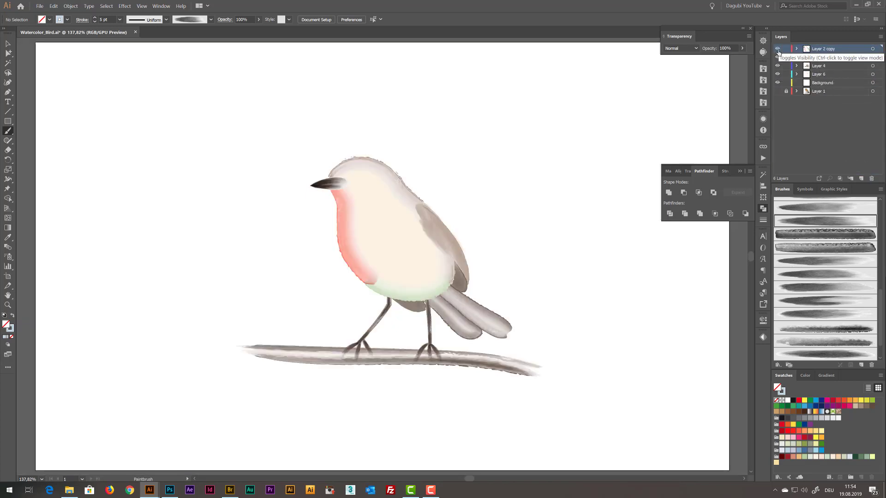
{"action": "left_click", "coordinate": [777, 58]}
{"action": "left_click", "coordinate": [778, 92]}
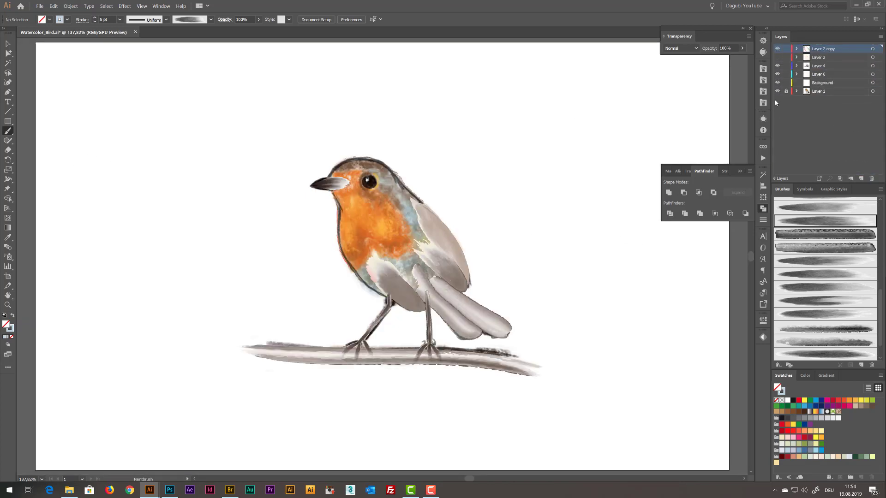
Paint the eye over the reference in black with a Stamps Washes brush at 0.3 pt, replacing the first trial stroke.
{"action": "left_click", "coordinate": [763, 102]}
{"action": "scroll", "coordinate": [716, 242], "scroll_direction": "down", "scroll_amount": 5}
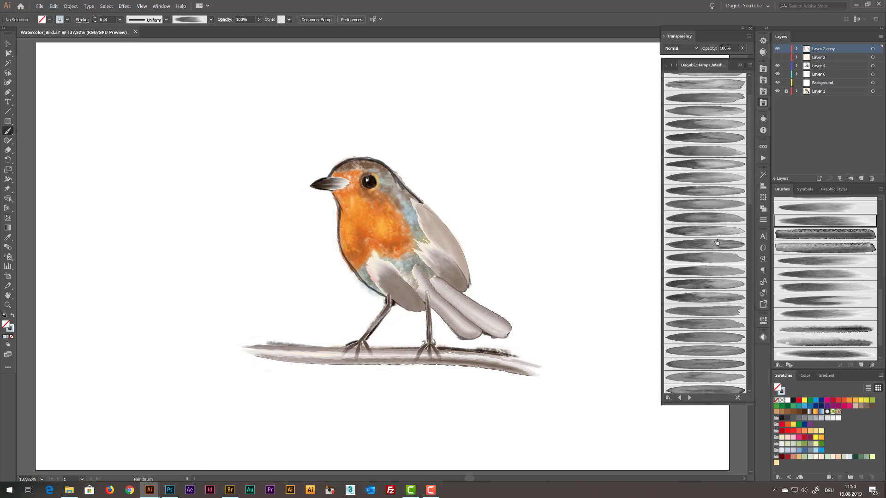
{"action": "left_click", "coordinate": [711, 125]}
{"action": "scroll", "coordinate": [374, 176], "scroll_direction": "up", "scroll_amount": 8}
{"action": "left_click", "coordinate": [805, 376]}
{"action": "left_click", "coordinate": [780, 429]}
{"action": "mouse_move", "coordinate": [557, 144]}
{"action": "left_mouse_down"}
{"action": "mouse_move", "coordinate": [557, 186]}
{"action": "mouse_move", "coordinate": [578, 169]}
{"action": "mouse_move", "coordinate": [563, 210]}
{"action": "mouse_move", "coordinate": [381, 203]}
{"action": "left_mouse_up"}
{"action": "left_click", "coordinate": [95, 22]}
{"action": "left_click", "coordinate": [95, 22]}
{"action": "left_click", "coordinate": [95, 22]}
{"action": "double_click", "coordinate": [103, 19]}
{"action": "type", "text": "0,3"}
{"action": "key", "text": "Return"}
{"action": "key", "text": "Delete"}
{"action": "left_click", "coordinate": [686, 193]}
Fit the eye stroke to the reference eye with Free Transform, making it about 6.6 mm high.
{"action": "left_click_drag", "start_coordinate": [8, 189], "coordinate": [28, 198]}
{"action": "left_click_drag", "start_coordinate": [356, 220], "coordinate": [357, 230]}
{"action": "left_click_drag", "start_coordinate": [358, 176], "coordinate": [359, 172]}
{"action": "left_click_drag", "start_coordinate": [375, 207], "coordinate": [369, 205]}
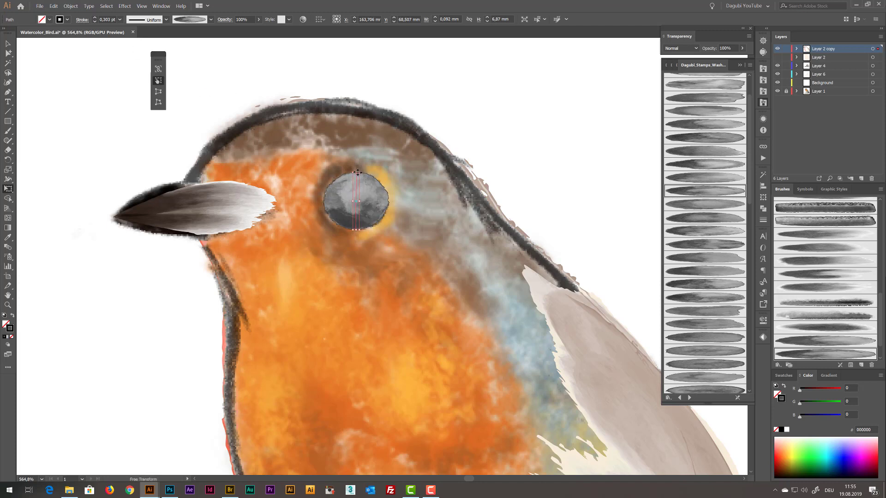
{"action": "left_click_drag", "start_coordinate": [357, 172], "coordinate": [359, 174]}
Duplicate the eye stroke within Layer 2 copy, and set the copy to Multiply with a different Stamps Washes brush.
{"action": "left_click", "coordinate": [796, 49]}
{"action": "left_click_drag", "start_coordinate": [850, 58], "coordinate": [862, 179]}
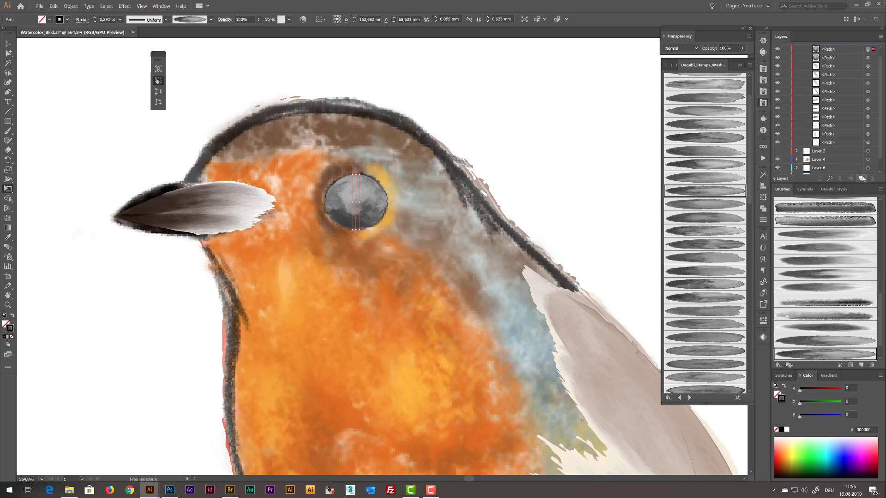
{"action": "left_click", "coordinate": [681, 49]}
{"action": "left_click", "coordinate": [678, 76]}
{"action": "left_click", "coordinate": [719, 138]}
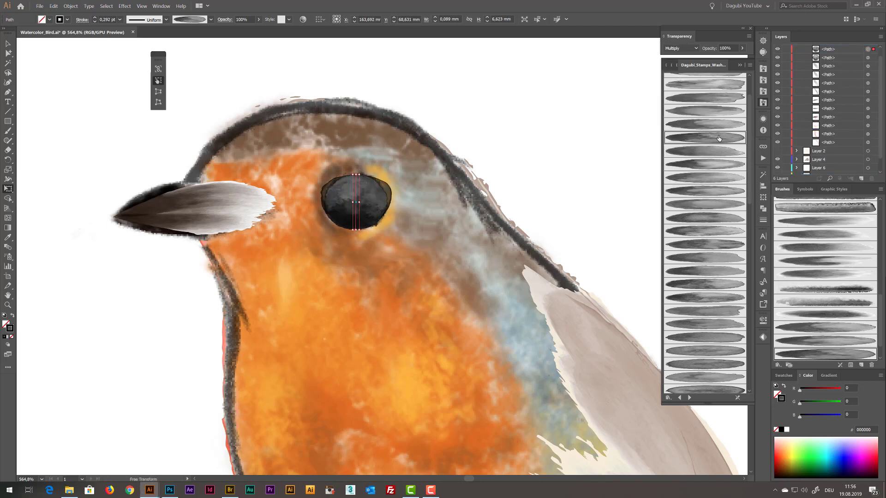
{"action": "left_click", "coordinate": [705, 244]}
{"action": "scroll", "coordinate": [366, 187], "scroll_direction": "up", "scroll_amount": 5}
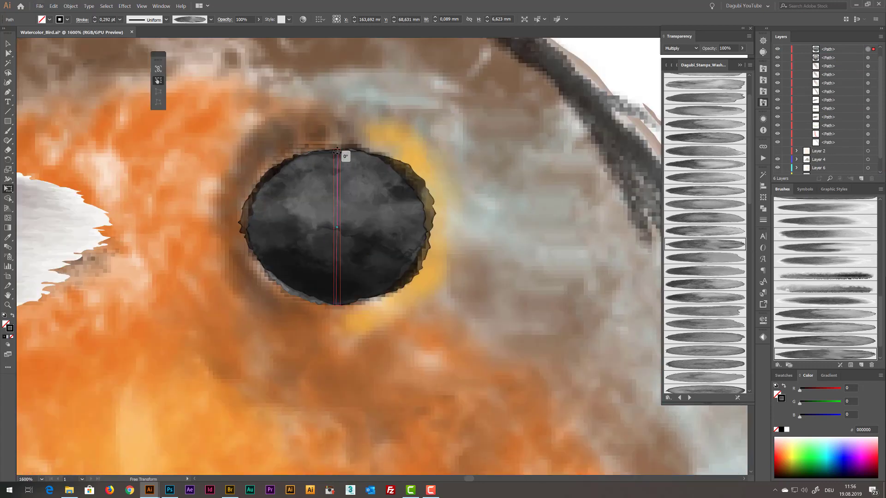
Reduce the duplicated eye stroke to about 6.5 mm high with Free Transform and set its stroke weight to 0.27 pt.
{"action": "left_click_drag", "start_coordinate": [341, 148], "coordinate": [339, 152]}
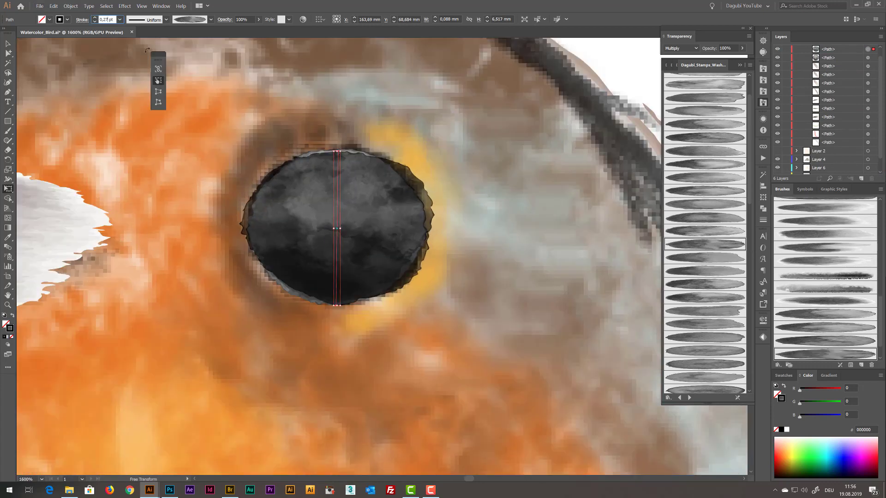
{"action": "key", "text": "Return"}
{"action": "scroll", "coordinate": [359, 189], "scroll_direction": "down", "scroll_amount": 5}
{"action": "key", "text": "ctrl+shift+a"}
{"action": "scroll", "coordinate": [359, 192], "scroll_direction": "down", "scroll_amount": 2}
{"action": "scroll", "coordinate": [794, 88], "scroll_direction": "up", "scroll_amount": 3}
{"action": "left_click", "coordinate": [796, 49]}
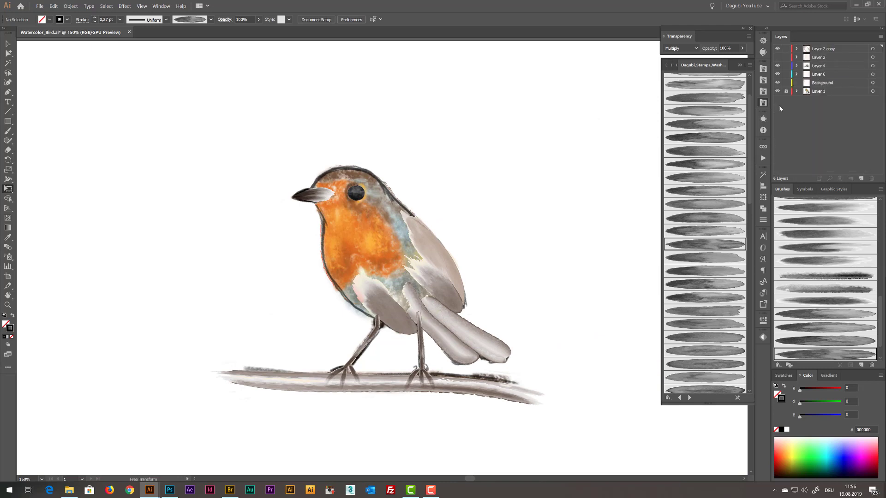
Hide the reference on Layer 1, show Layer 2, and make Layer 4 the active layer.
{"action": "left_click", "coordinate": [777, 91]}
{"action": "left_click", "coordinate": [777, 57]}
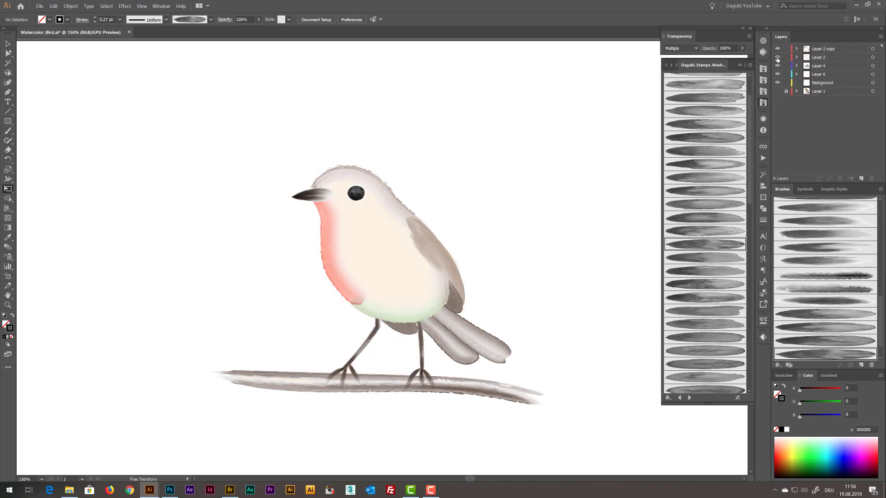
{"action": "left_click", "coordinate": [818, 66]}
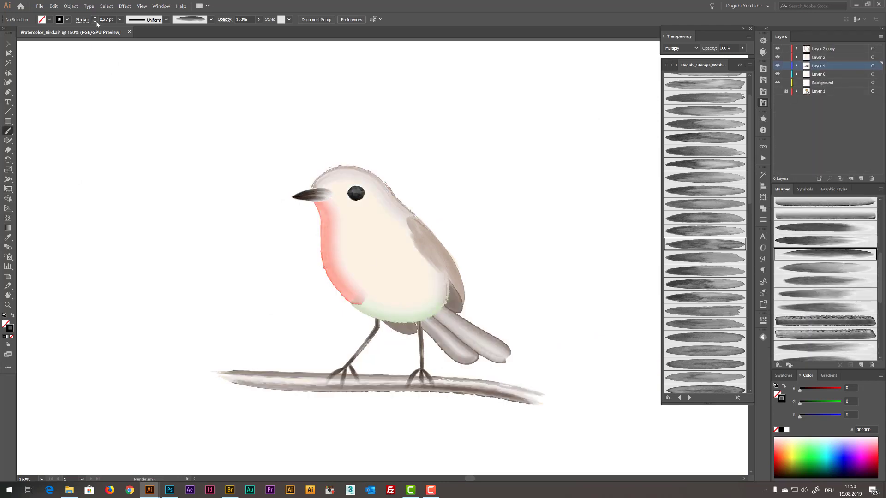
Paint brown shading strokes along the tail feathers on Layer 4 at 0.1 pt, replacing the first trial stroke.
{"action": "left_click", "coordinate": [783, 376]}
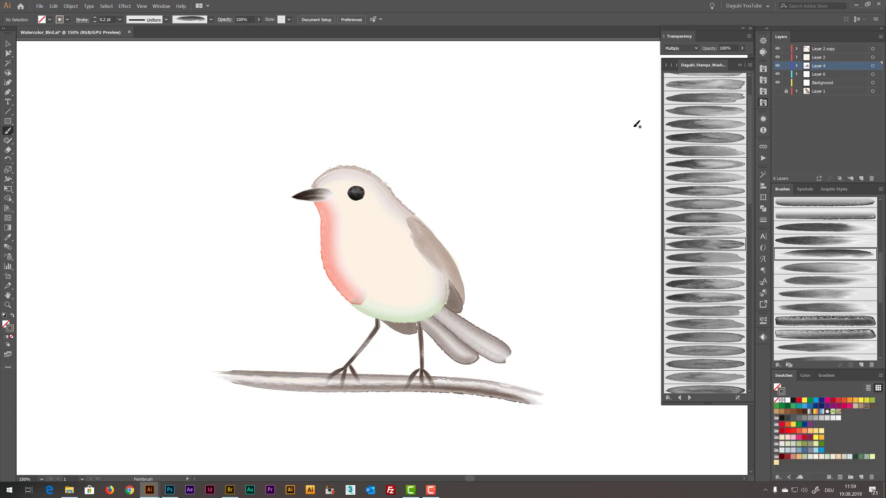
{"action": "left_click", "coordinate": [523, 379]}
{"action": "mouse_move", "coordinate": [501, 337]}
{"action": "left_mouse_down"}
{"action": "mouse_move", "coordinate": [379, 246]}
{"action": "mouse_move", "coordinate": [328, 226]}
{"action": "left_mouse_up"}
{"action": "key", "text": "ctrl+z"}
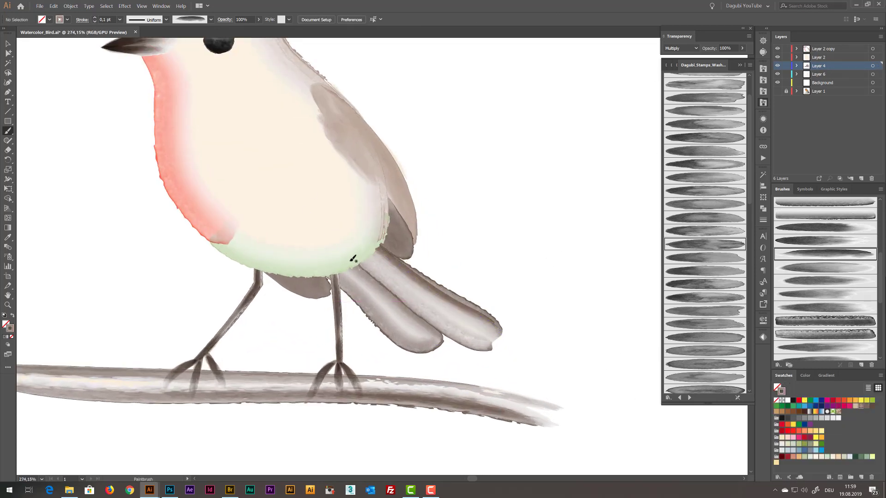
{"action": "mouse_move", "coordinate": [423, 329]}
{"action": "left_mouse_down"}
{"action": "mouse_move", "coordinate": [435, 345]}
{"action": "mouse_move", "coordinate": [339, 276]}
{"action": "left_mouse_up"}
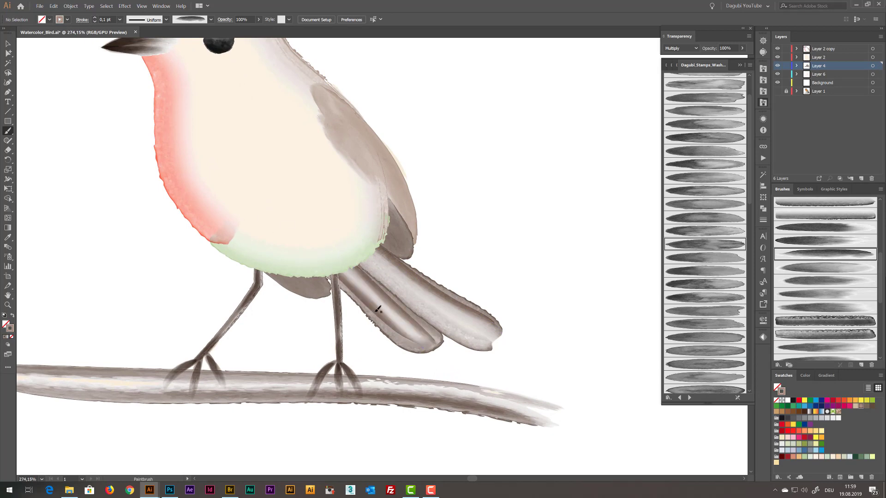
{"action": "left_click_drag", "start_coordinate": [406, 288], "coordinate": [427, 300]}
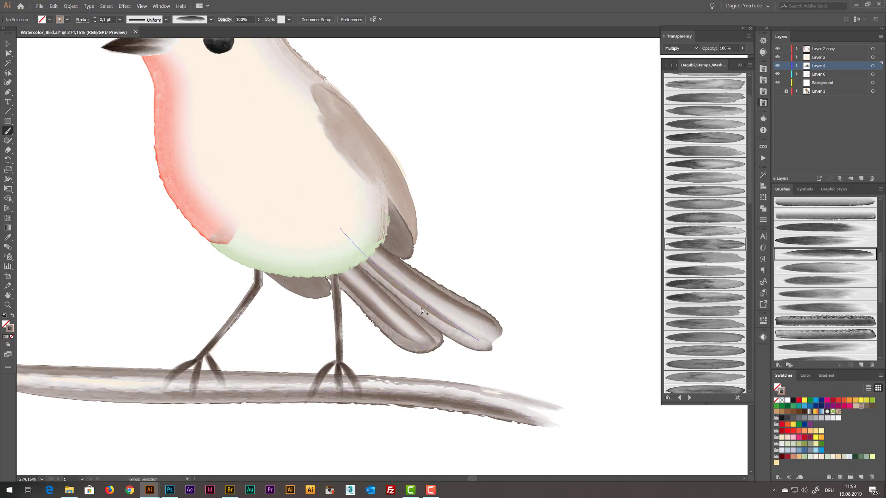
Choose another wash brush and shade the lower wing feather with a short 0.3 pt stroke on Layer 4.
{"action": "left_click", "coordinate": [798, 241]}
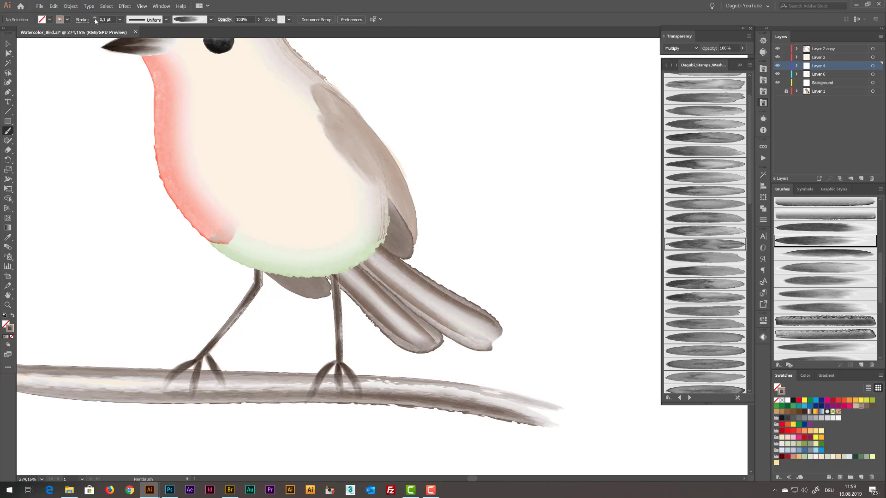
{"action": "left_click", "coordinate": [388, 238], "text": "ctrl"}
{"action": "key", "text": "Delete"}
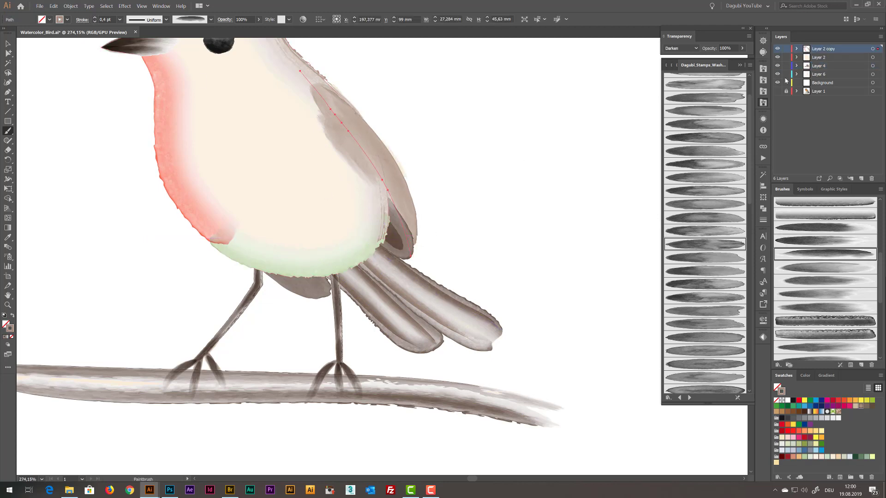
{"action": "left_click", "coordinate": [818, 66]}
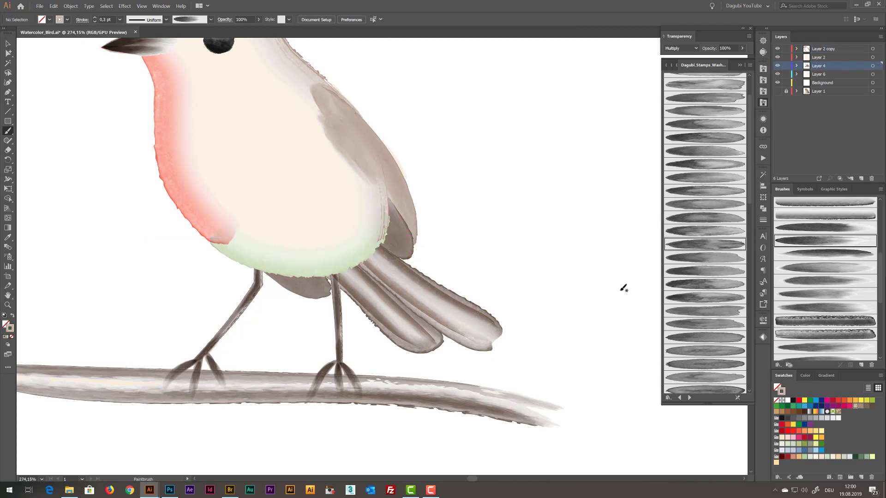
{"action": "left_click_drag", "start_coordinate": [398, 241], "coordinate": [367, 209]}
{"action": "left_click", "coordinate": [405, 240], "text": "ctrl"}
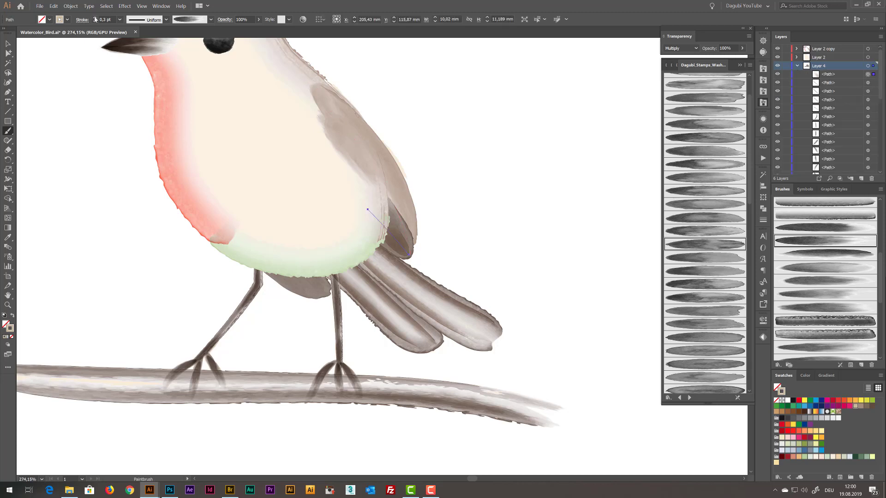
Paint 0.4 pt shading strokes over the upper tail feather, the feather below the belly, and the lower wing feather.
{"action": "left_click_drag", "start_coordinate": [501, 337], "coordinate": [344, 230]}
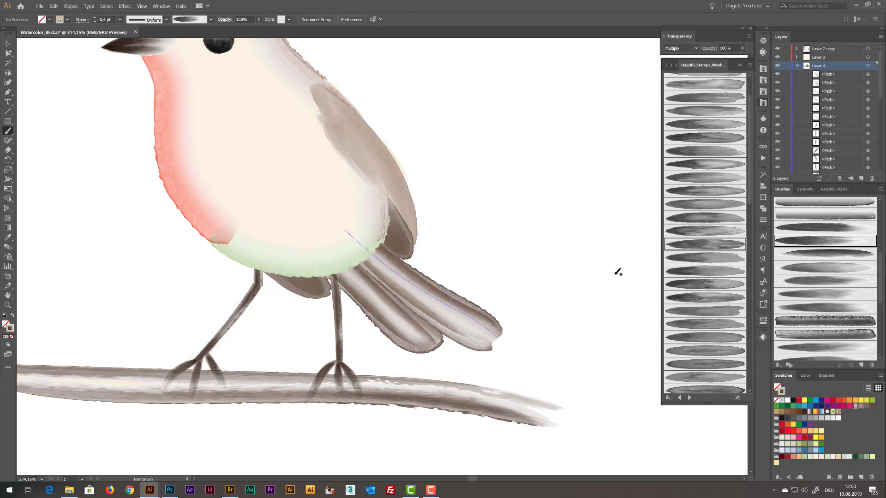
{"action": "left_click_drag", "start_coordinate": [299, 279], "coordinate": [267, 261]}
{"action": "left_click_drag", "start_coordinate": [409, 246], "coordinate": [334, 164]}
{"action": "left_click", "coordinate": [868, 74]}
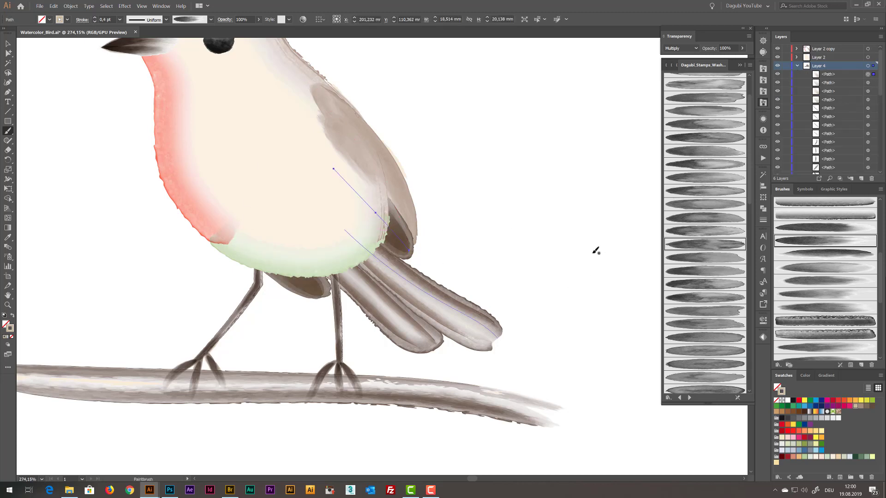
{"action": "left_click", "coordinate": [588, 252], "text": "ctrl"}
{"action": "mouse_move", "coordinate": [588, 252]}
{"action": "left_mouse_down"}
{"action": "mouse_move", "coordinate": [546, 263]}
{"action": "mouse_move", "coordinate": [569, 262]}
{"action": "left_mouse_up"}
Paint short, curved brown feather strokes at 0.1 pt across the upper wing on Layer 2 copy with a tapered brush.
{"action": "left_click", "coordinate": [842, 48]}
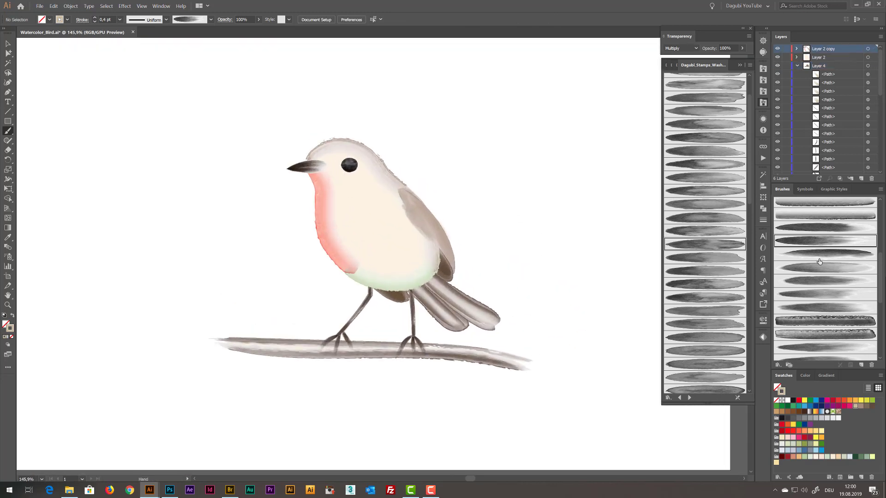
{"action": "left_click", "coordinate": [819, 257]}
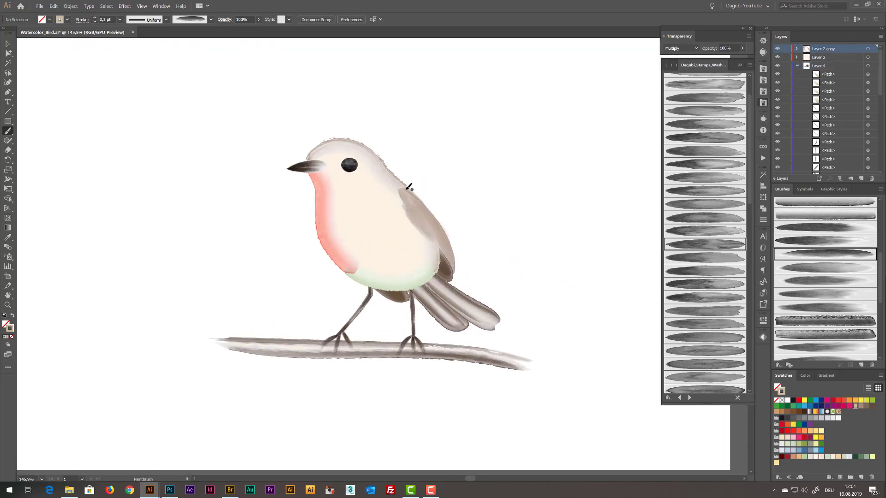
{"action": "scroll", "coordinate": [417, 194], "scroll_direction": "up", "scroll_amount": 4}
{"action": "left_click_drag", "start_coordinate": [392, 201], "coordinate": [448, 246]}
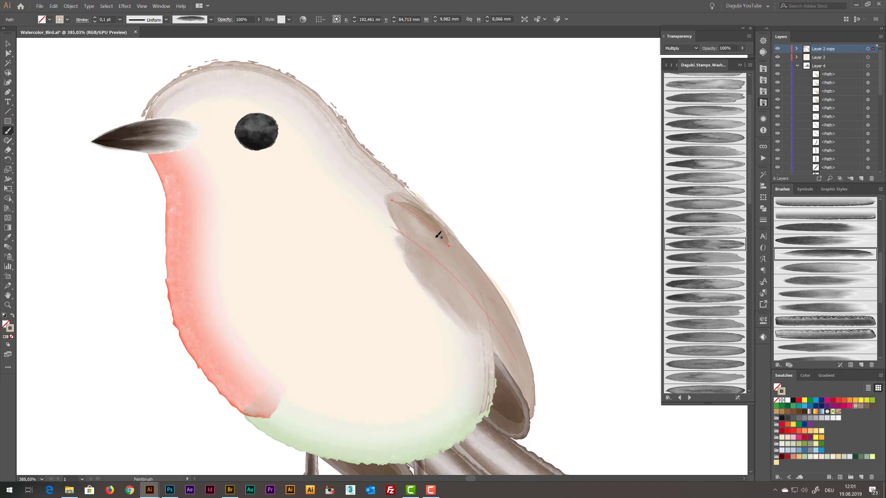
{"action": "left_click", "coordinate": [860, 406]}
{"action": "left_click", "coordinate": [588, 295], "text": "ctrl"}
{"action": "mouse_move", "coordinate": [392, 217]}
{"action": "left_mouse_down"}
{"action": "mouse_move", "coordinate": [442, 257]}
{"action": "mouse_move", "coordinate": [452, 283]}
{"action": "left_mouse_up"}
{"action": "left_click_drag", "start_coordinate": [408, 266], "coordinate": [448, 299]}
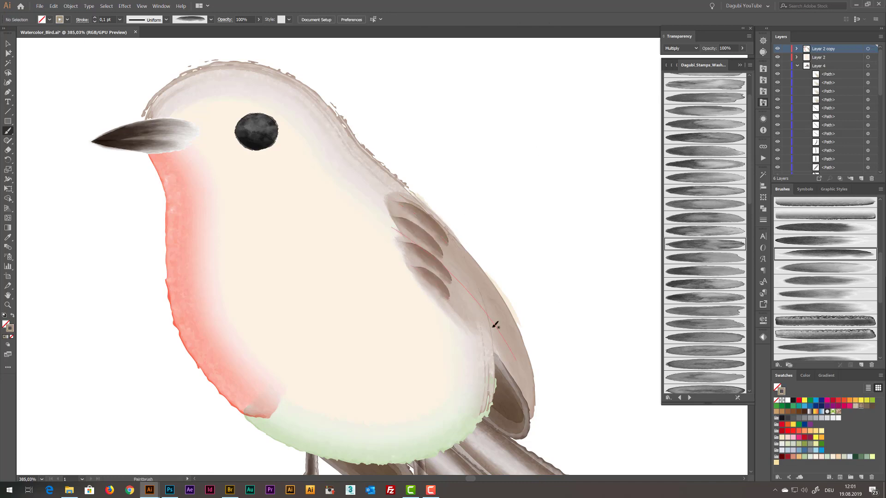
Paint long brown feather strokes at 0.1 pt down the wing's outer side, adjusting the outer one with the Warp tool.
{"action": "left_click_drag", "start_coordinate": [517, 322], "coordinate": [525, 387]}
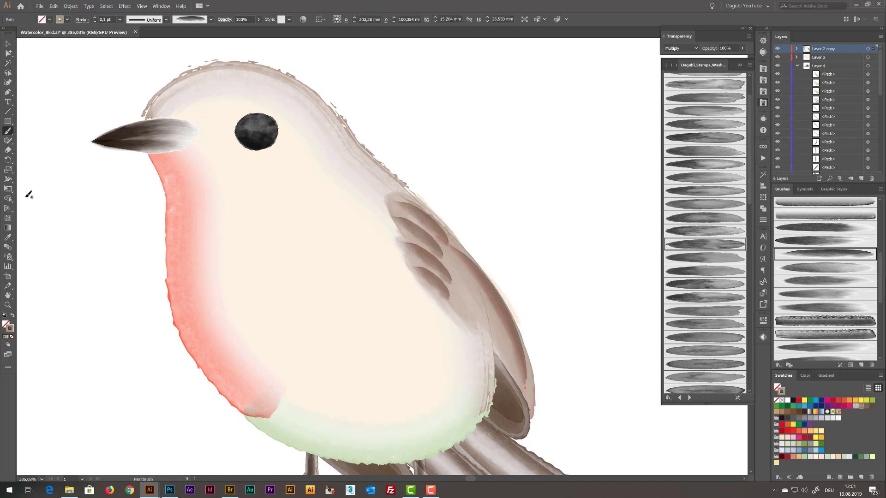
{"action": "left_click", "coordinate": [8, 179]}
{"action": "left_click", "coordinate": [27, 190]}
{"action": "left_click", "coordinate": [462, 194], "text": "ctrl"}
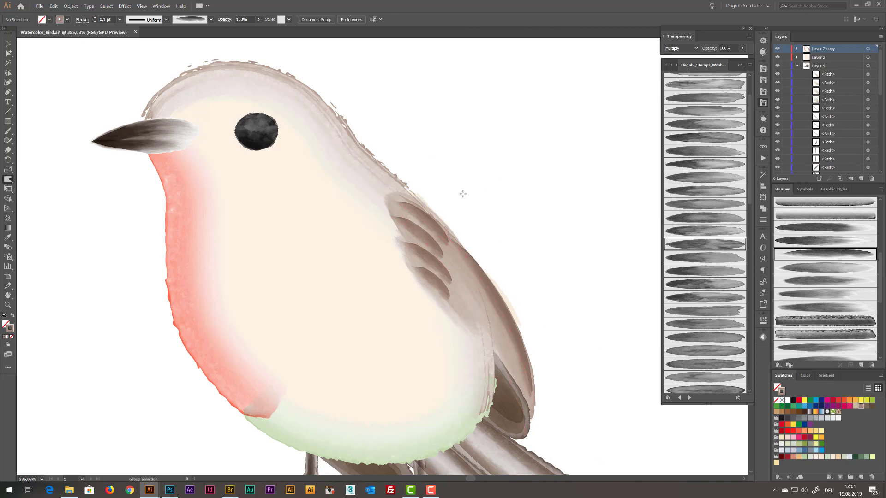
{"action": "left_click", "coordinate": [8, 131]}
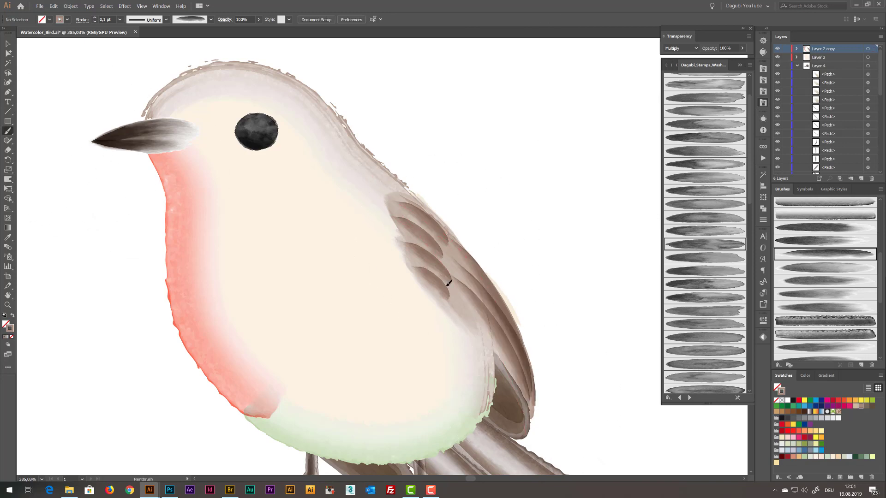
{"action": "key", "text": "ctrl+0"}
{"action": "key", "text": "ctrl+0"}
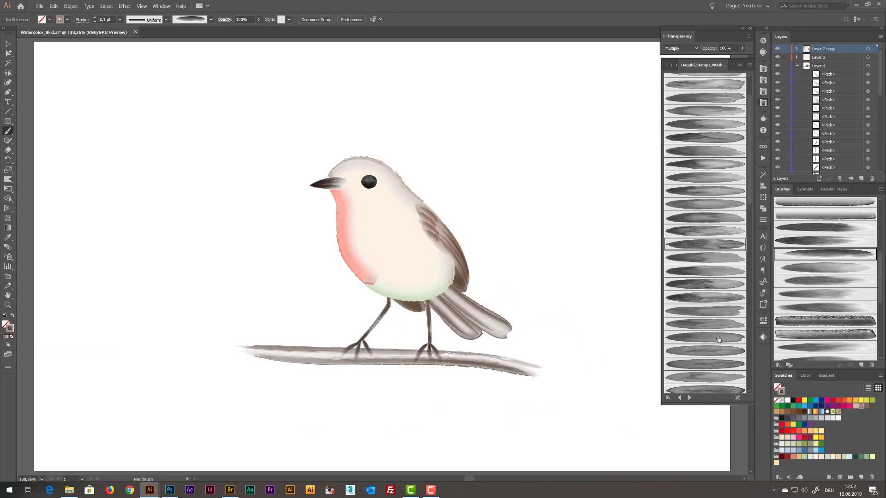
Lock the layers below Layer 2 copy and paint two orange-yellow Stamps Washes strokes across the breast at 1.6 pt.
{"action": "scroll", "coordinate": [716, 340], "scroll_direction": "down", "scroll_amount": 10}
{"action": "left_click", "coordinate": [716, 244]}
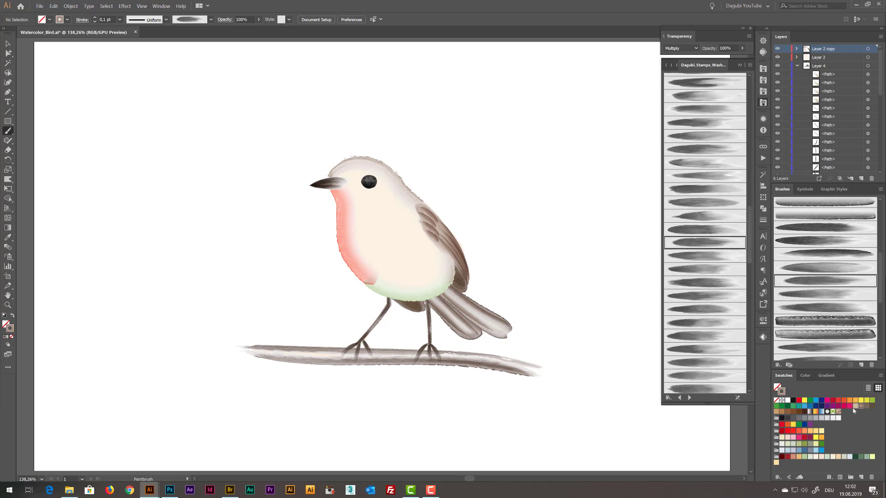
{"action": "left_click", "coordinate": [796, 65]}
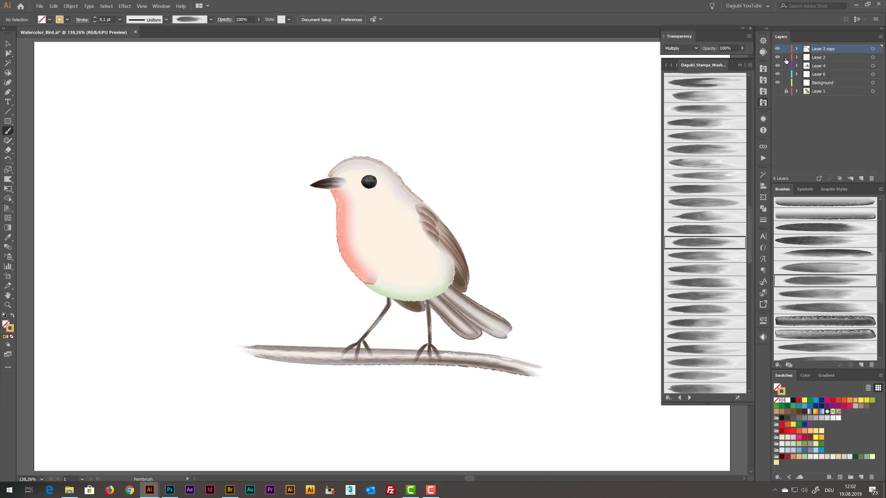
{"action": "left_click", "coordinate": [365, 252], "text": "ctrl"}
{"action": "left_click", "coordinate": [95, 17]}
{"action": "left_click", "coordinate": [272, 290], "text": "ctrl"}
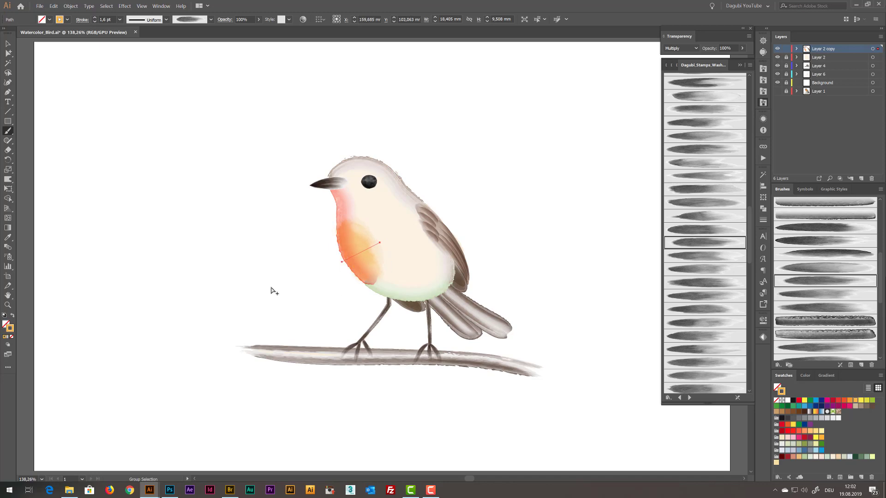
{"action": "left_click_drag", "start_coordinate": [361, 213], "coordinate": [349, 216]}
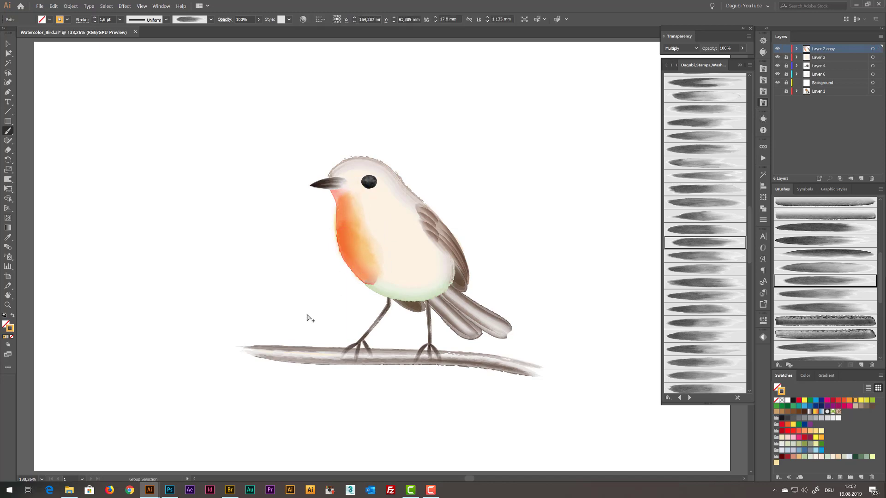
{"action": "left_click", "coordinate": [306, 316], "text": "ctrl"}
Paint an orange-yellow stroke down the breast's front edge with a tapered brush, reduce it to 0.4 pt, and Warp it to the contour.
{"action": "left_click_drag", "start_coordinate": [333, 176], "coordinate": [331, 177]}
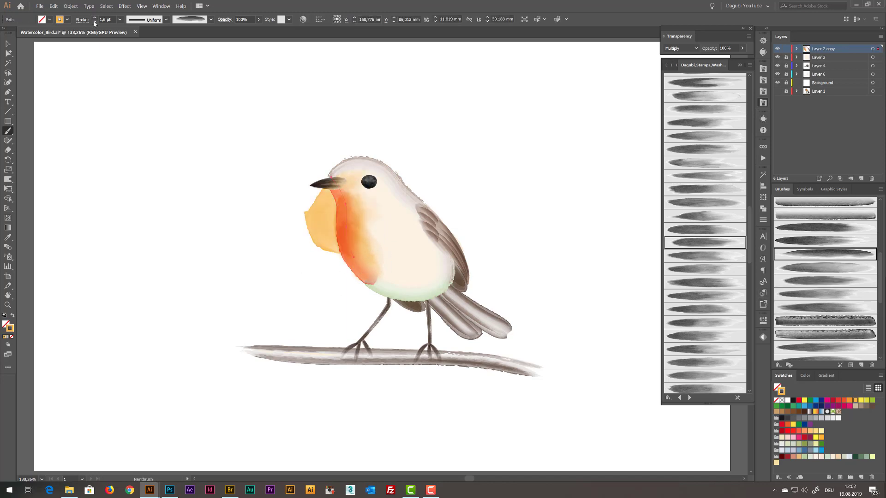
{"action": "left_click", "coordinate": [94, 21]}
{"action": "left_click", "coordinate": [94, 22]}
{"action": "left_click", "coordinate": [95, 22]}
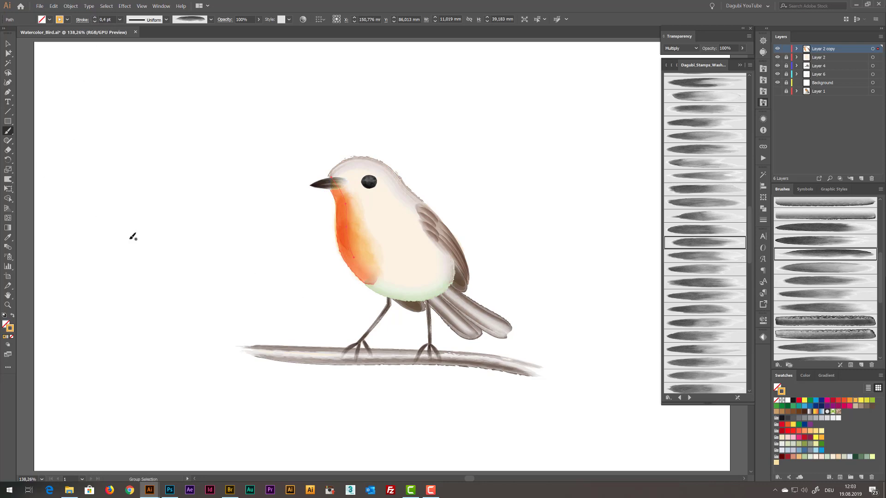
{"action": "left_click", "coordinate": [8, 179]}
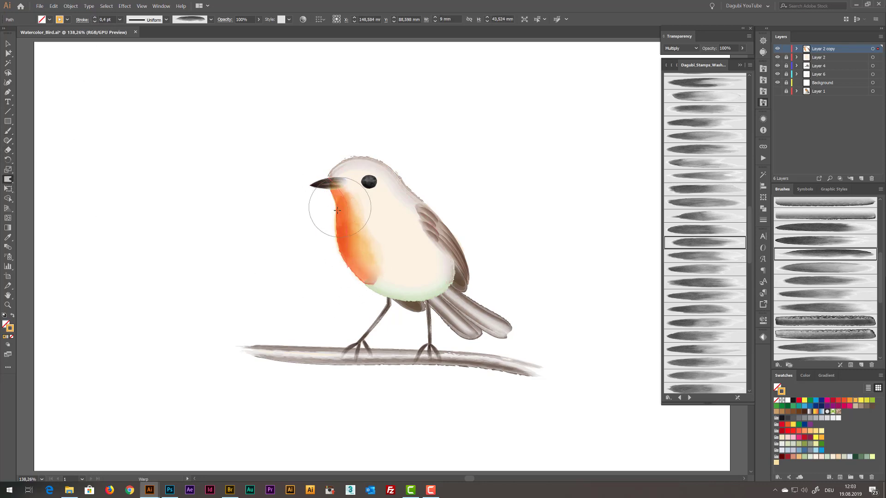
{"action": "left_click_drag", "start_coordinate": [337, 211], "coordinate": [335, 206]}
Send the warped breast-edge stroke to the back of Layer 2 copy and deselect it.
{"action": "left_click", "coordinate": [796, 49]}
{"action": "left_click", "coordinate": [863, 57]}
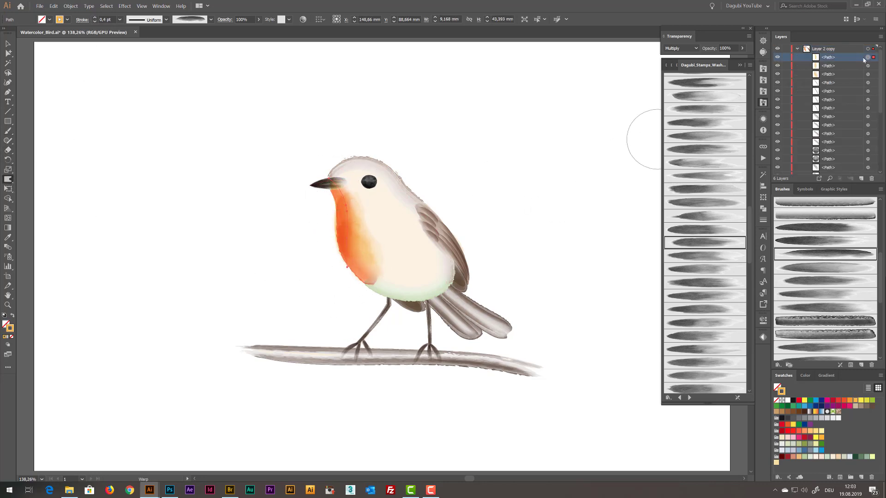
{"action": "right_click", "coordinate": [350, 219]}
{"action": "mouse_move", "coordinate": [386, 319]}
{"action": "left_click", "coordinate": [457, 343]}
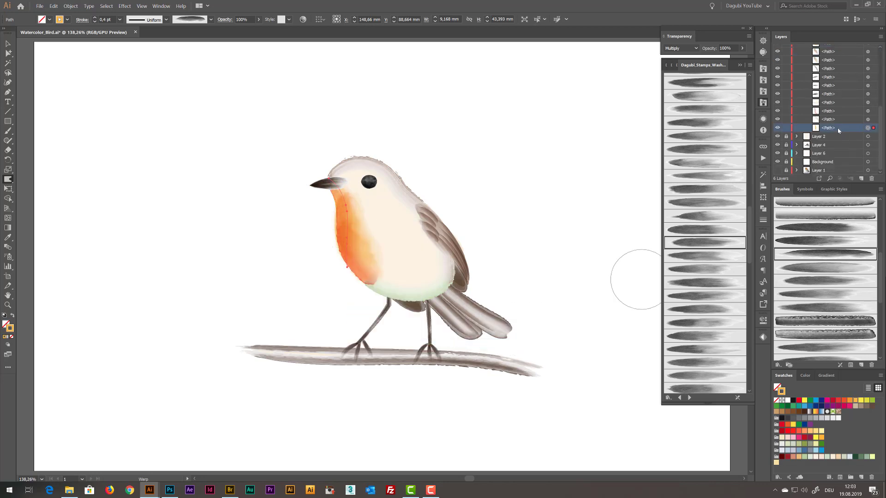
{"action": "left_click", "coordinate": [613, 178], "text": "ctrl"}
{"action": "left_click_drag", "start_coordinate": [880, 118], "coordinate": [880, 58]}
{"action": "left_click", "coordinate": [847, 51]}
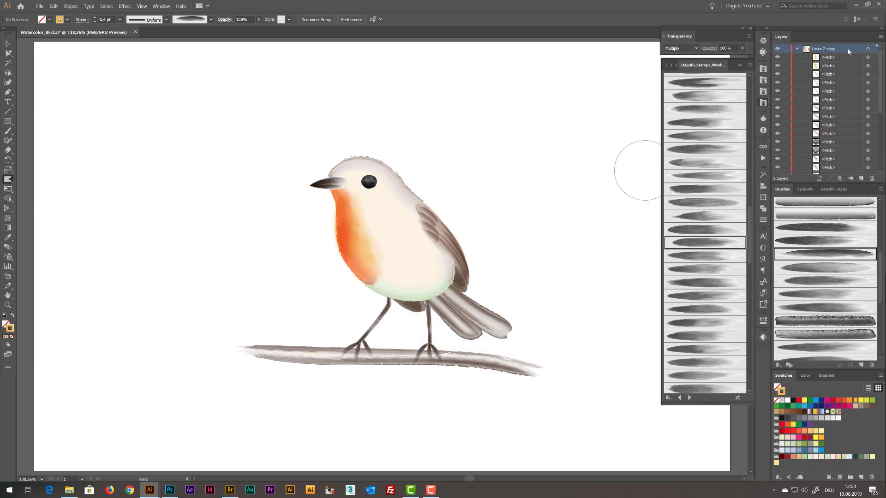
Paint an orange-yellow Stamps Washes stroke down the middle of the breast at 1.5 pt and set its blending to Darken.
{"action": "scroll", "coordinate": [700, 364], "scroll_direction": "down", "scroll_amount": 5}
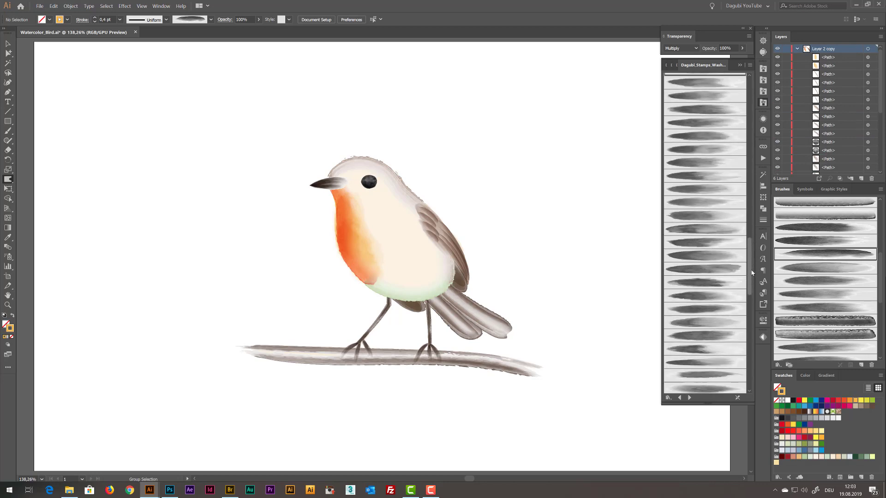
{"action": "left_click", "coordinate": [701, 339]}
{"action": "mouse_move", "coordinate": [362, 197]}
{"action": "left_mouse_down"}
{"action": "mouse_move", "coordinate": [404, 264]}
{"action": "mouse_move", "coordinate": [408, 246]}
{"action": "left_mouse_up"}
{"action": "left_click", "coordinate": [680, 48]}
{"action": "left_click", "coordinate": [677, 79]}
Paint another orange-yellow wash over the upper breast with a different Stamps Washes brush at 1.3 pt and deselect it.
{"action": "left_click", "coordinate": [702, 246]}
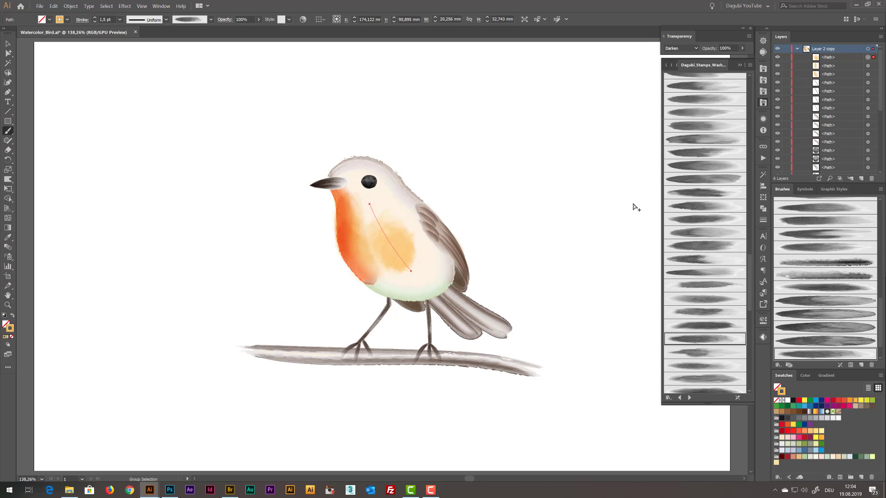
{"action": "left_click_drag", "start_coordinate": [355, 195], "coordinate": [382, 257]}
{"action": "left_click", "coordinate": [95, 22]}
{"action": "left_click", "coordinate": [95, 22]}
{"action": "key", "text": "ctrl+shift+a"}
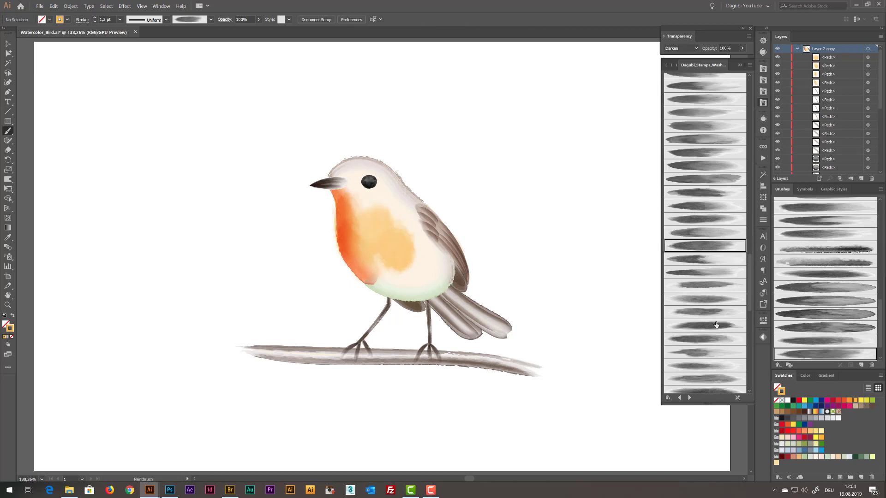
Paint two orange-yellow washes over the cheek and upper breast with different Stamps Washes brushes at 1.3 pt in Darken blending.
{"action": "left_click", "coordinate": [701, 114]}
{"action": "left_click_drag", "start_coordinate": [354, 181], "coordinate": [416, 281]}
{"action": "key", "text": "ctrl+shift+a"}
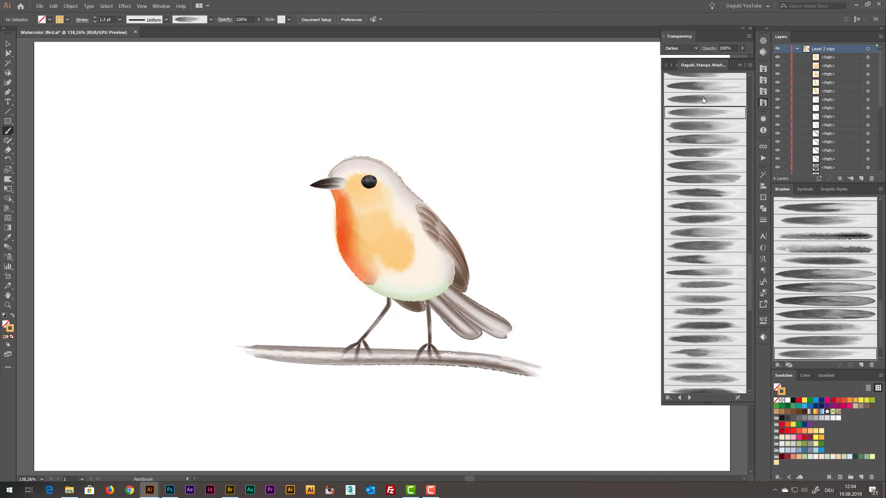
{"action": "left_click", "coordinate": [701, 100]}
{"action": "left_click_drag", "start_coordinate": [356, 171], "coordinate": [374, 243]}
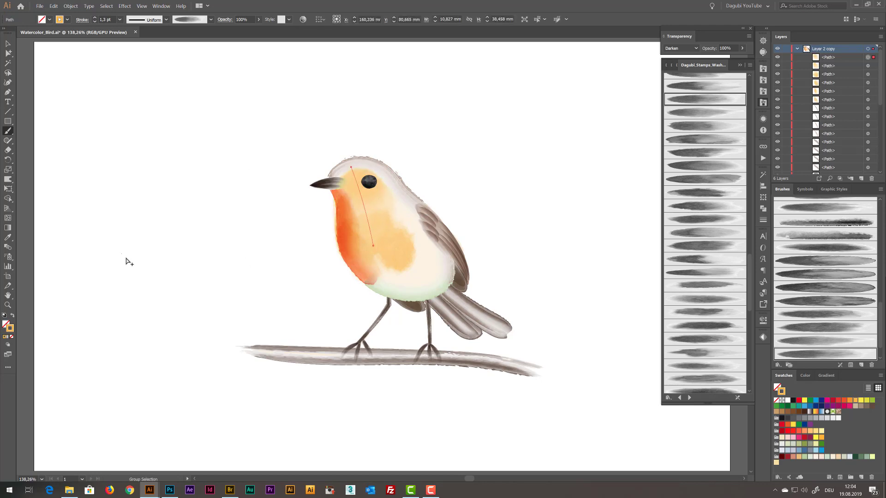
{"action": "key", "text": "ctrl+shift+a"}
Paint an orange-yellow wash about 38 mm tall from the forehead down to the breast and adjust its weight to 1 pt.
{"action": "left_click", "coordinate": [704, 285]}
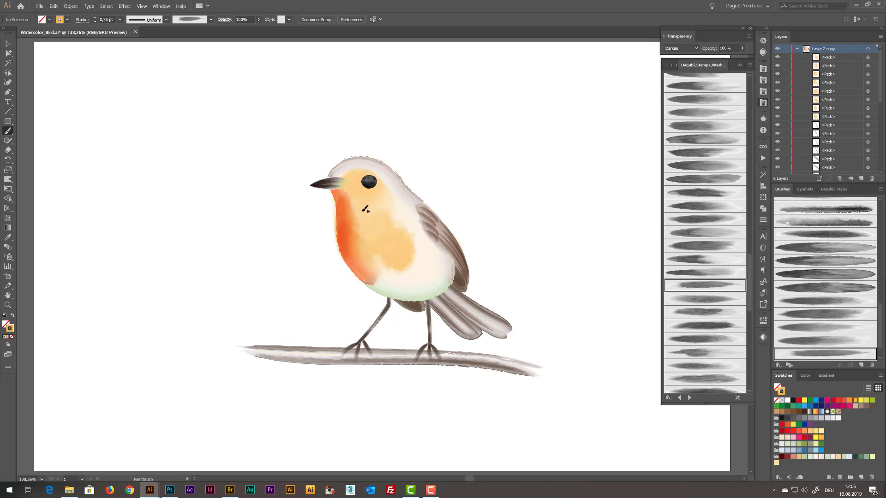
{"action": "left_click", "coordinate": [349, 191], "text": "ctrl"}
{"action": "left_click", "coordinate": [702, 205]}
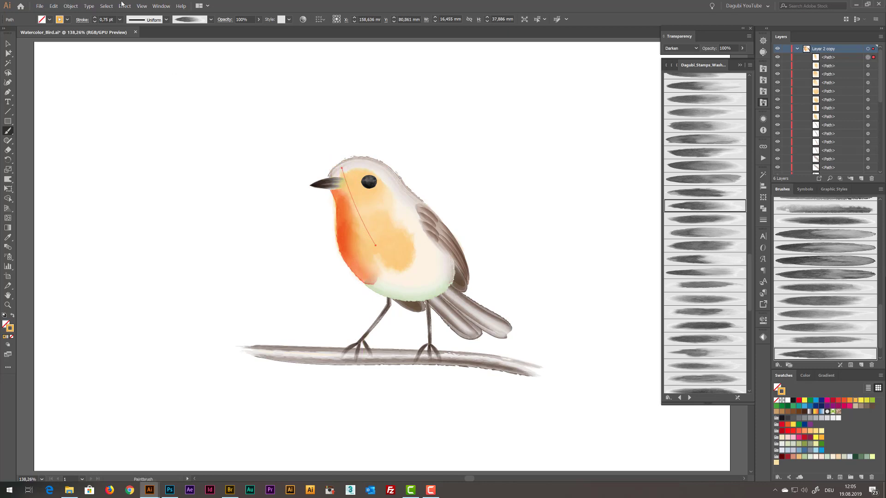
{"action": "left_click_drag", "start_coordinate": [333, 225], "coordinate": [333, 225]}
{"action": "left_click", "coordinate": [704, 259]}
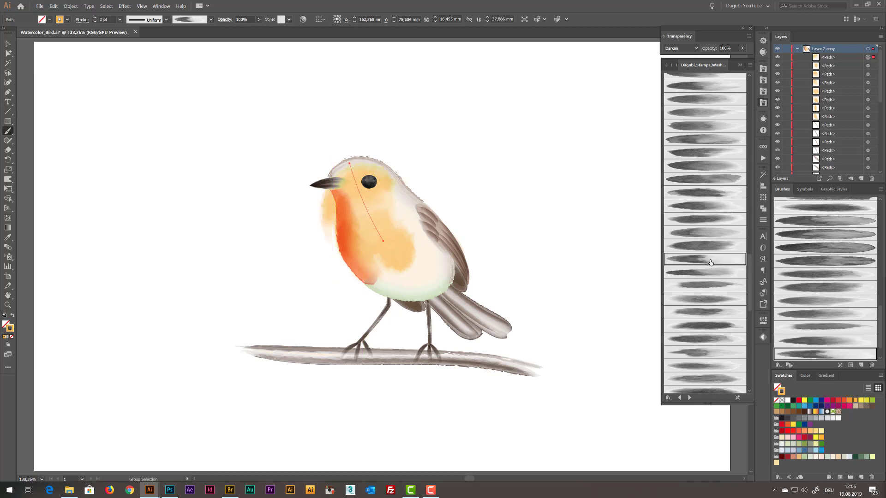
{"action": "left_click", "coordinate": [251, 378], "text": "ctrl"}
Set blending to Multiply and paint a 1 pt wash below the eye with another Stamps Washes brush.
{"action": "left_click", "coordinate": [689, 48]}
{"action": "left_click", "coordinate": [683, 78]}
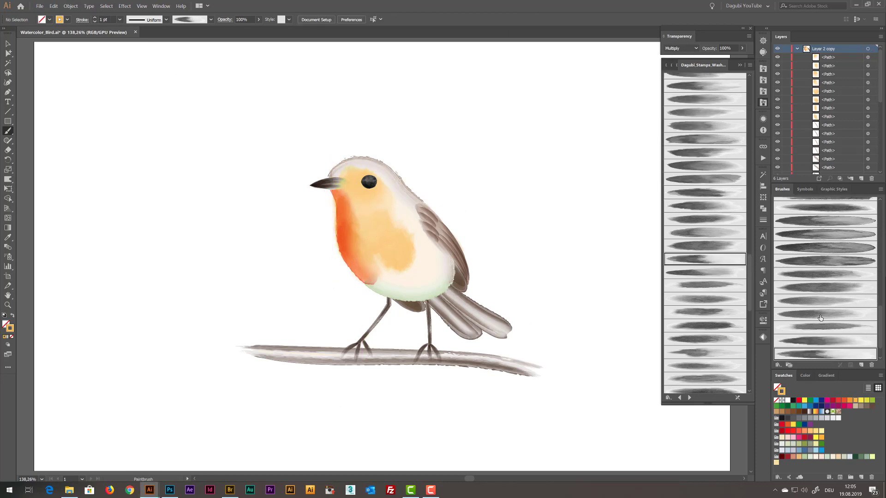
{"action": "left_click", "coordinate": [706, 312]}
{"action": "left_click_drag", "start_coordinate": [359, 185], "coordinate": [383, 224]}
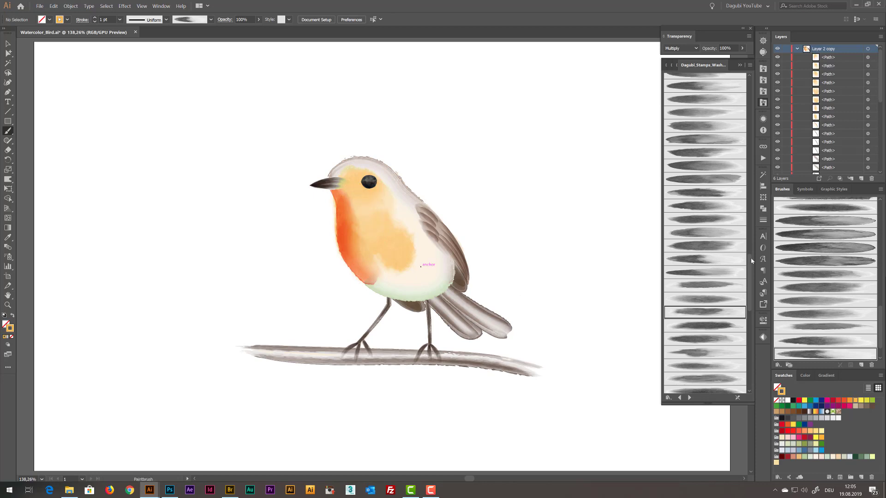
Layer 1 pt Multiply washes over the breast and extend them in yellow across the lower belly.
{"action": "left_click_drag", "start_coordinate": [751, 260], "coordinate": [751, 286]}
{"action": "left_click", "coordinate": [706, 340]}
{"action": "left_click_drag", "start_coordinate": [366, 189], "coordinate": [378, 226]}
{"action": "mouse_move", "coordinate": [376, 221]}
{"action": "left_mouse_down"}
{"action": "mouse_move", "coordinate": [406, 298]}
{"action": "mouse_move", "coordinate": [386, 208]}
{"action": "mouse_move", "coordinate": [388, 243]}
{"action": "mouse_move", "coordinate": [371, 209]}
{"action": "mouse_move", "coordinate": [382, 211]}
{"action": "mouse_move", "coordinate": [355, 210]}
{"action": "mouse_move", "coordinate": [366, 245]}
{"action": "mouse_move", "coordinate": [371, 175]}
{"action": "mouse_move", "coordinate": [424, 303]}
{"action": "left_mouse_up"}
{"action": "left_click", "coordinate": [529, 218], "text": "ctrl"}
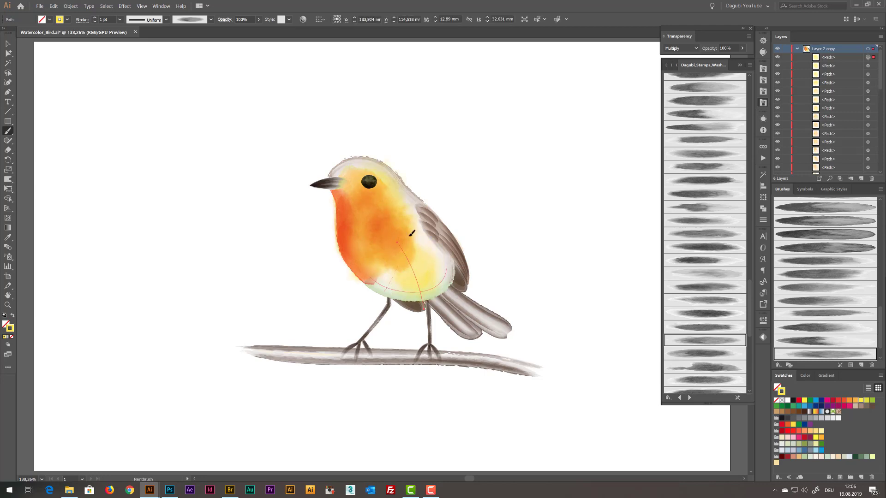
{"action": "left_click", "coordinate": [127, 320], "text": "ctrl"}
Paint an orange wash about 25 mm wide across the middle of the breast and set its weight to 3 pt.
{"action": "left_click", "coordinate": [849, 400]}
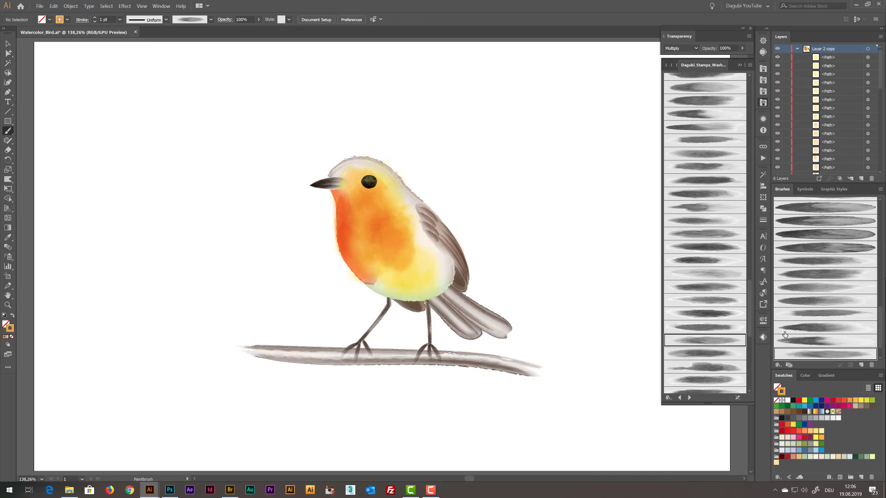
{"action": "left_click", "coordinate": [704, 193]}
{"action": "left_click_drag", "start_coordinate": [357, 245], "coordinate": [398, 227]}
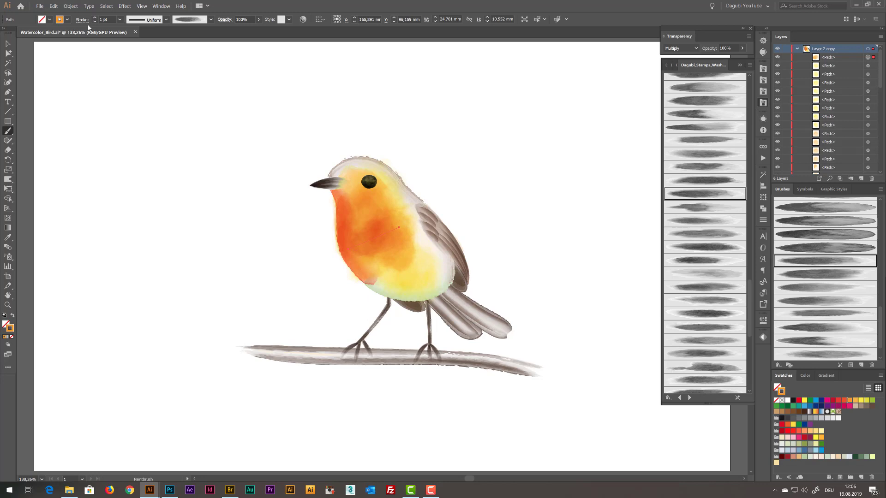
{"action": "left_click", "coordinate": [151, 227], "text": "ctrl"}
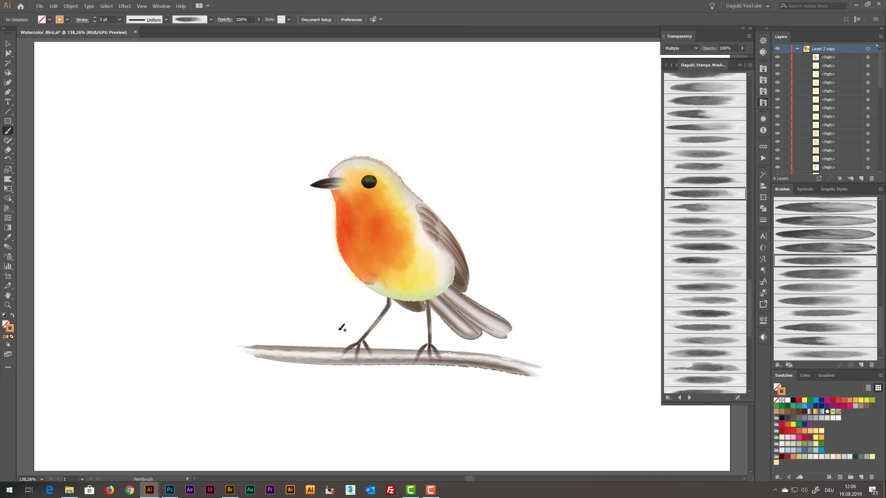
Confirm the Stamps_Washes_075 copy brush options with an upward direction and Stretch to Fit Stroke Length.
{"action": "scroll", "coordinate": [825, 347], "scroll_direction": "down", "scroll_amount": 3}
{"action": "double_click", "coordinate": [835, 341]}
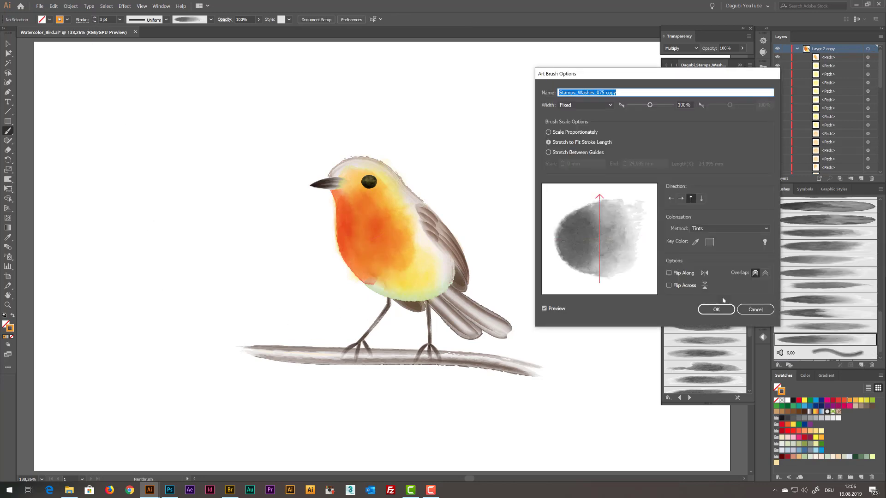
{"action": "left_click", "coordinate": [719, 308]}
Paint pale blue 0.75 pt washes from the nape to the rear belly, and Warp a brown 0.5 pt stroke along the crown.
{"action": "left_click_drag", "start_coordinate": [523, 233], "coordinate": [523, 234]}
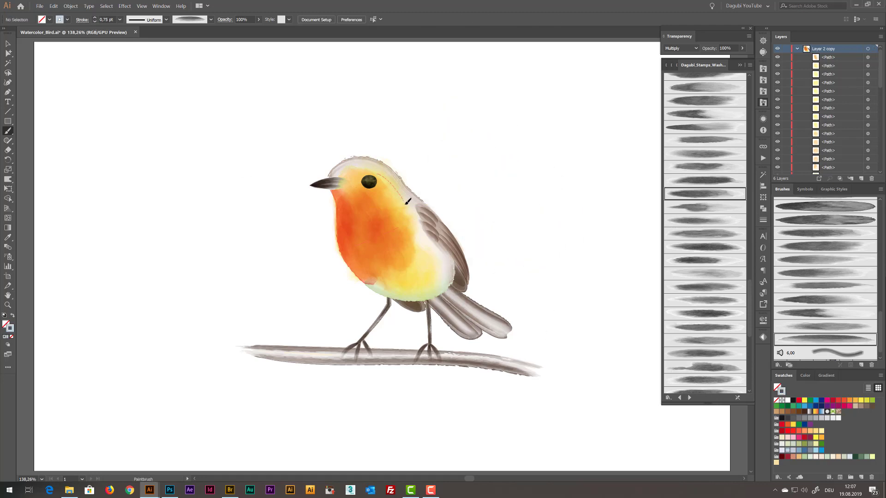
{"action": "mouse_move", "coordinate": [408, 202]}
{"action": "left_mouse_down"}
{"action": "mouse_move", "coordinate": [438, 263]}
{"action": "mouse_move", "coordinate": [422, 226]}
{"action": "mouse_move", "coordinate": [416, 291]}
{"action": "left_mouse_up"}
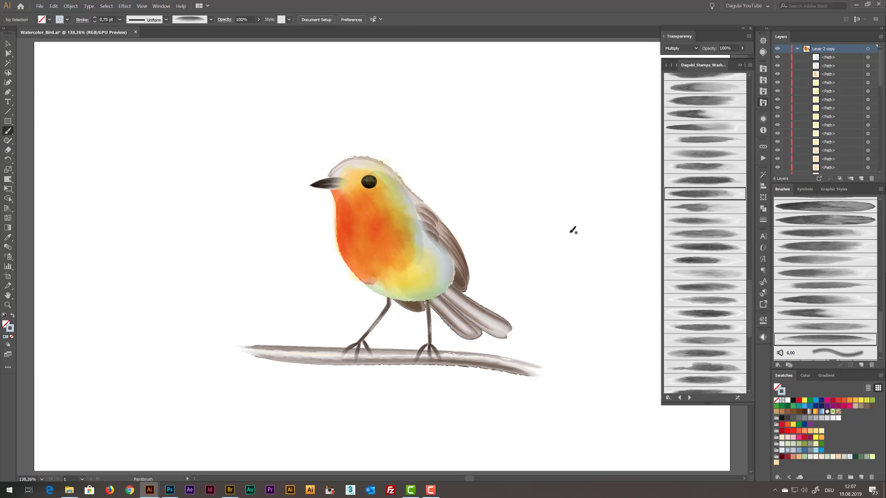
{"action": "mouse_move", "coordinate": [437, 253]}
{"action": "left_mouse_down"}
{"action": "mouse_move", "coordinate": [403, 193]}
{"action": "mouse_move", "coordinate": [428, 260]}
{"action": "mouse_move", "coordinate": [441, 244]}
{"action": "left_mouse_up"}
{"action": "left_click", "coordinate": [8, 179]}
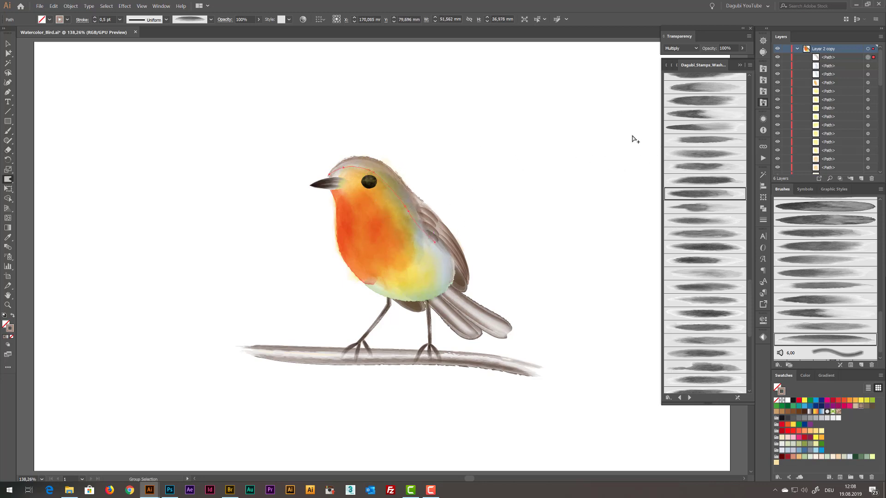
{"action": "key", "text": "ctrl+shift+a"}
Paint light green washes across the lower belly with two Stamps Washes brushes, using a 2 pt stroke.
{"action": "left_click", "coordinate": [704, 167]}
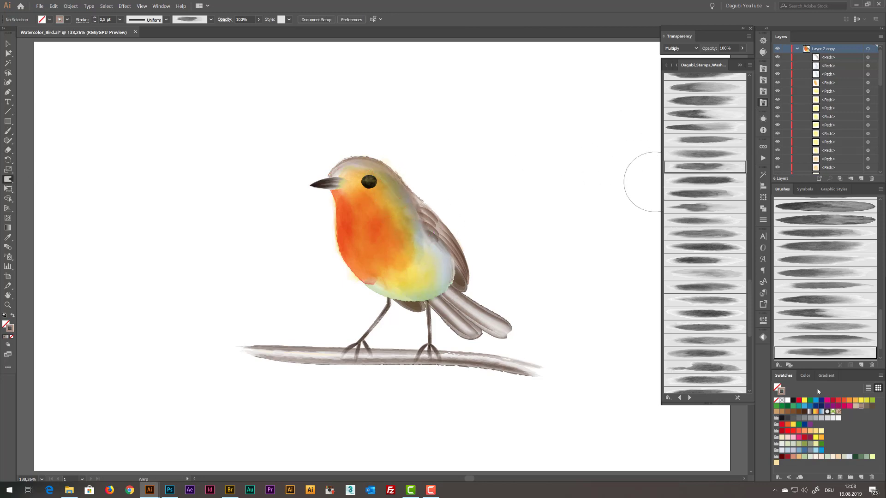
{"action": "left_click", "coordinate": [870, 404]}
{"action": "mouse_move", "coordinate": [418, 285]}
{"action": "left_mouse_down"}
{"action": "mouse_move", "coordinate": [388, 288]}
{"action": "mouse_move", "coordinate": [431, 283]}
{"action": "left_mouse_up"}
{"action": "left_click_drag", "start_coordinate": [750, 289], "coordinate": [751, 254]}
{"action": "left_click", "coordinate": [687, 153]}
{"action": "left_click_drag", "start_coordinate": [418, 291], "coordinate": [413, 287]}
{"action": "left_click", "coordinate": [597, 188], "text": "ctrl"}
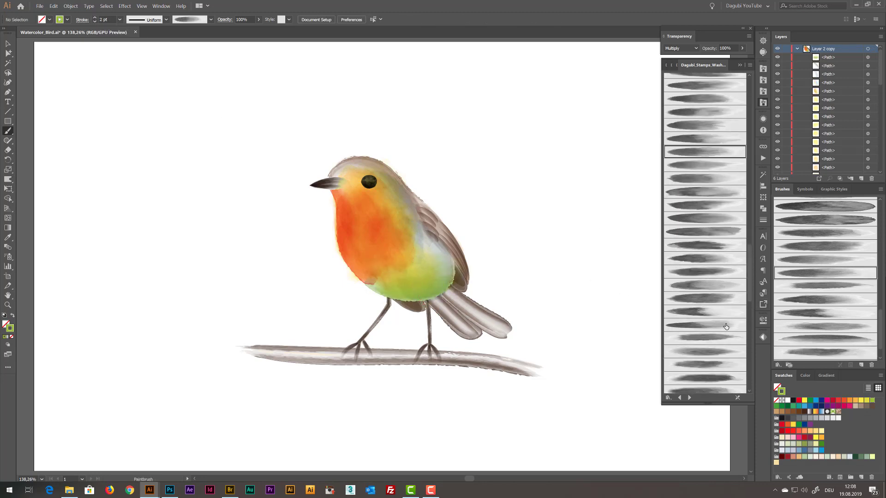
Paint pale blue washes along the neck and beside the wing, setting the stroke to 0.75 pt.
{"action": "left_click", "coordinate": [733, 351]}
{"action": "left_click_drag", "start_coordinate": [418, 234], "coordinate": [431, 259]}
{"action": "left_click", "coordinate": [94, 22]}
{"action": "left_click", "coordinate": [94, 22]}
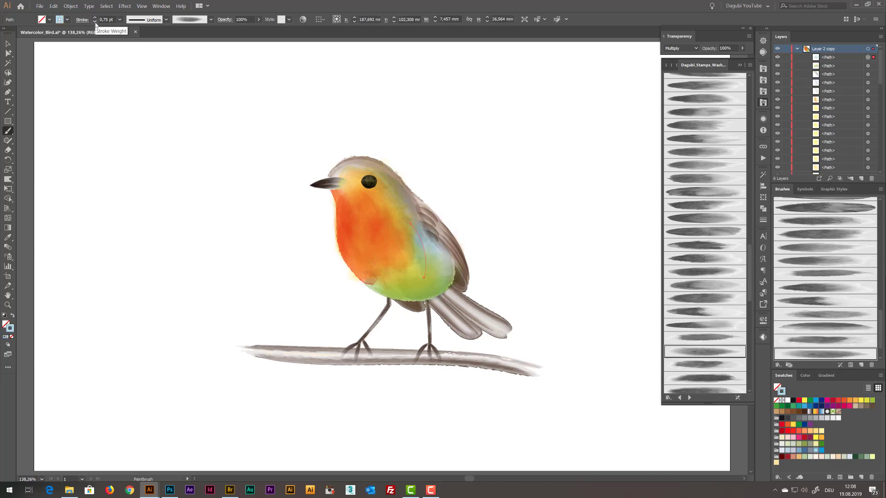
{"action": "left_click", "coordinate": [595, 136], "text": "ctrl"}
{"action": "left_click_drag", "start_coordinate": [392, 193], "coordinate": [419, 256]}
Darken the wing and tail feathers with brown Multiply washes at 0.5 pt.
{"action": "left_click_drag", "start_coordinate": [406, 219], "coordinate": [545, 350]}
{"action": "left_click", "coordinate": [704, 260]}
{"action": "left_click", "coordinate": [861, 406]}
{"action": "left_click_drag", "start_coordinate": [484, 315], "coordinate": [488, 349]}
{"action": "left_click", "coordinate": [95, 22]}
{"action": "left_click", "coordinate": [544, 277], "text": "ctrl"}
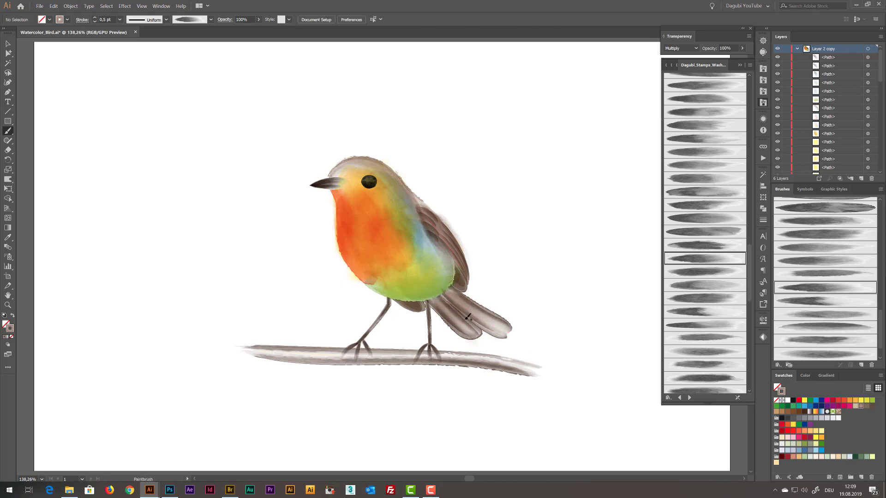
Paint a 0.5 pt brown wash along the branch and tint the branch with reddish-brown strokes.
{"action": "left_click_drag", "start_coordinate": [251, 351], "coordinate": [462, 357]}
{"action": "left_click_drag", "start_coordinate": [342, 353], "coordinate": [336, 357]}
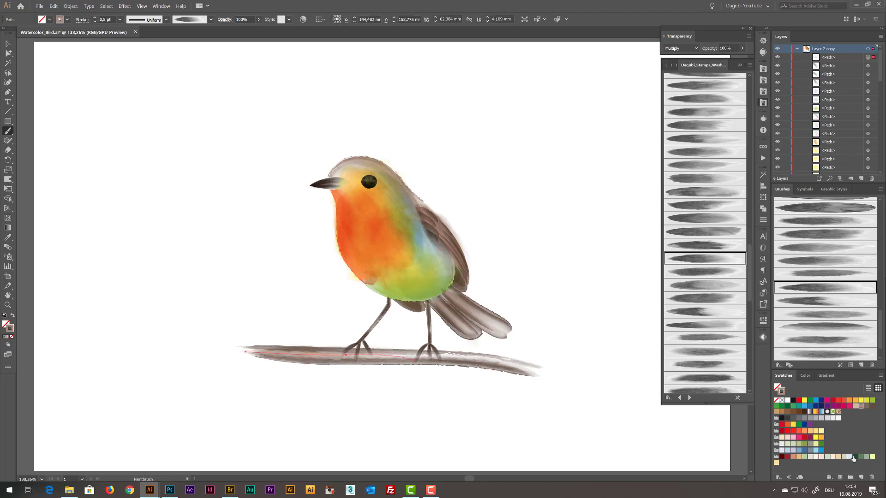
{"action": "left_click", "coordinate": [793, 457]}
{"action": "left_click", "coordinate": [646, 249], "text": "ctrl"}
{"action": "left_click_drag", "start_coordinate": [537, 372], "coordinate": [435, 358]}
{"action": "left_click", "coordinate": [620, 207], "text": "ctrl"}
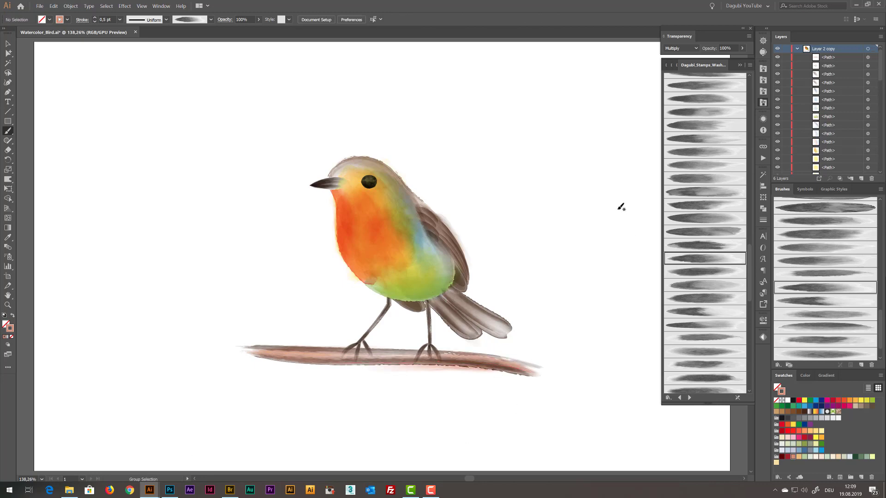
Try a short red-orange wash at 0.5 pt on the throat below the beak.
{"action": "left_click", "coordinate": [818, 345]}
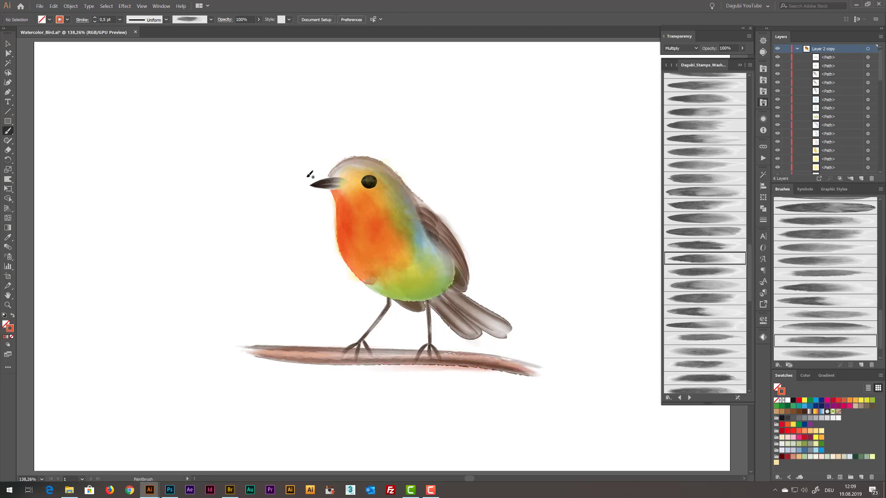
{"action": "left_click_drag", "start_coordinate": [345, 185], "coordinate": [377, 211]}
{"action": "scroll", "coordinate": [352, 189], "scroll_direction": "up", "scroll_amount": 3}
{"action": "left_click", "coordinate": [701, 206]}
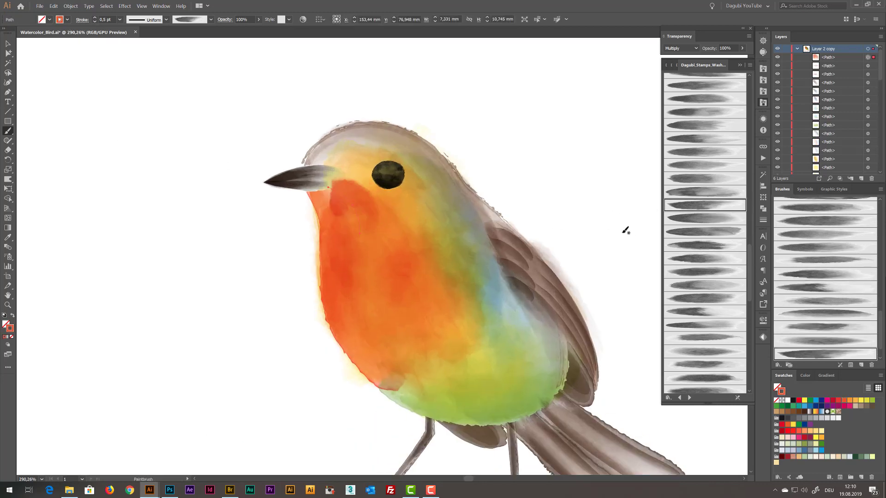
{"action": "left_click", "coordinate": [607, 275], "text": "ctrl"}
Paint a red-orange 0.5 pt stroke about 14 mm tall down the throat and apply the Stamps_Washes_095 brush.
{"action": "scroll", "coordinate": [704, 231], "scroll_direction": "down", "scroll_amount": 5}
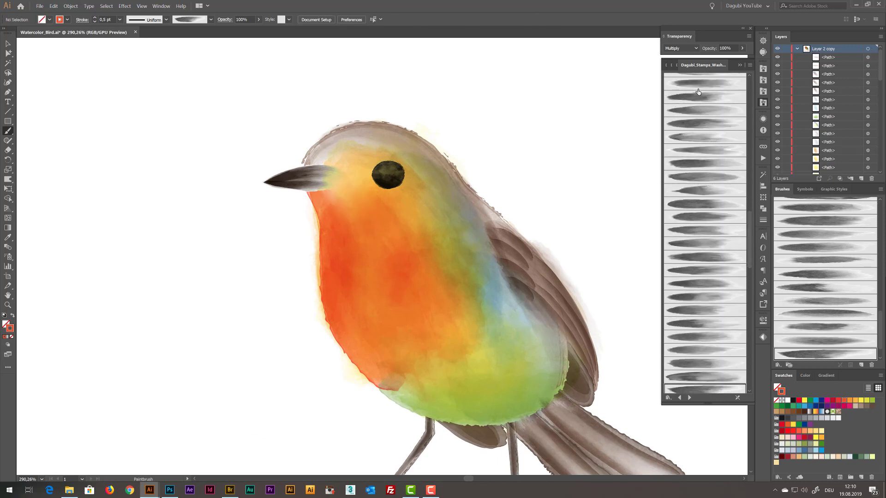
{"action": "left_click", "coordinate": [690, 141]}
{"action": "left_click_drag", "start_coordinate": [327, 188], "coordinate": [345, 246]}
{"action": "left_click_drag", "start_coordinate": [749, 219], "coordinate": [750, 268]}
{"action": "left_click", "coordinate": [715, 328]}
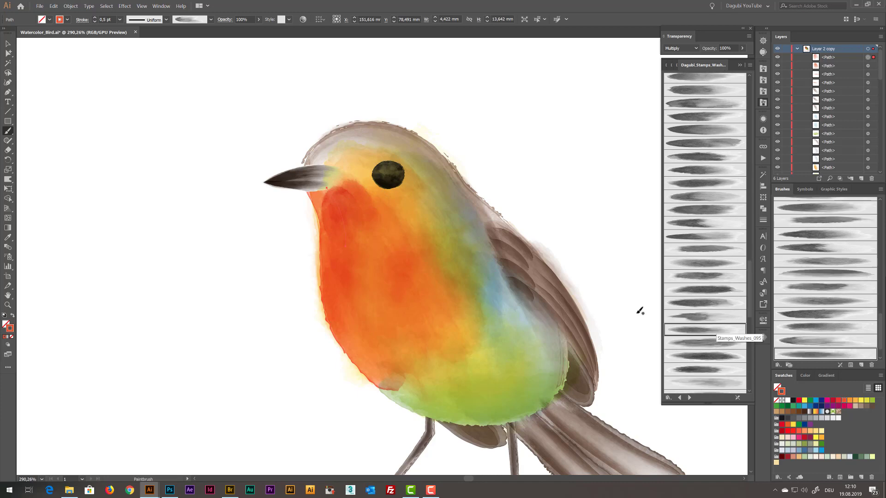
{"action": "left_click", "coordinate": [585, 122], "text": "ctrl"}
Paint rough-edged streaks along the breast's rear side with a streaky Stamps Washes brush and switch the stroke color to orange.
{"action": "scroll", "coordinate": [704, 230], "scroll_direction": "down", "scroll_amount": 3}
{"action": "left_click", "coordinate": [705, 255]}
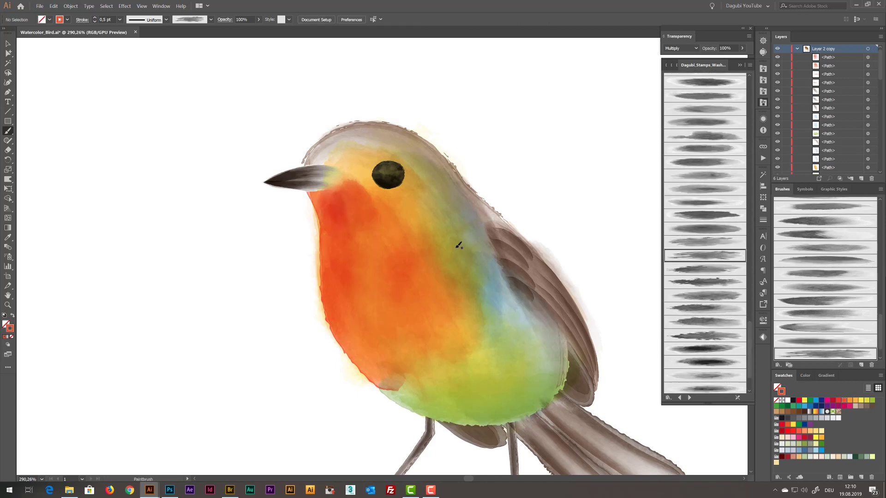
{"action": "left_click_drag", "start_coordinate": [481, 341], "coordinate": [412, 239]}
{"action": "left_click_drag", "start_coordinate": [444, 275], "coordinate": [426, 271]}
{"action": "left_click", "coordinate": [849, 400]}
{"action": "left_click", "coordinate": [646, 141], "text": "ctrl"}
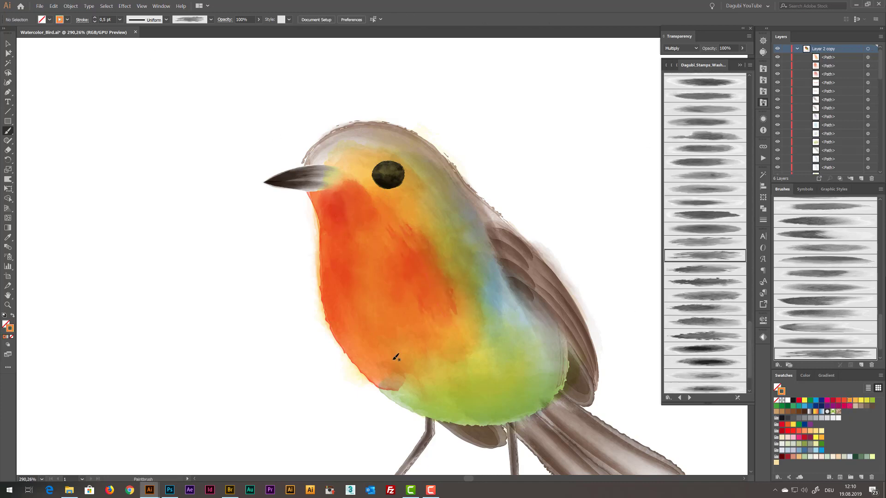
Add orange textured washes at 0.5 pt to the middle and lower breast, using two other rough Stamps Washes brushes.
{"action": "mouse_move", "coordinate": [384, 342]}
{"action": "left_mouse_down"}
{"action": "mouse_move", "coordinate": [343, 226]}
{"action": "mouse_move", "coordinate": [419, 347]}
{"action": "left_mouse_up"}
{"action": "left_click", "coordinate": [710, 282]}
{"action": "left_click", "coordinate": [652, 223], "text": "ctrl"}
{"action": "left_click", "coordinate": [706, 322]}
{"action": "left_click_drag", "start_coordinate": [409, 308], "coordinate": [400, 303]}
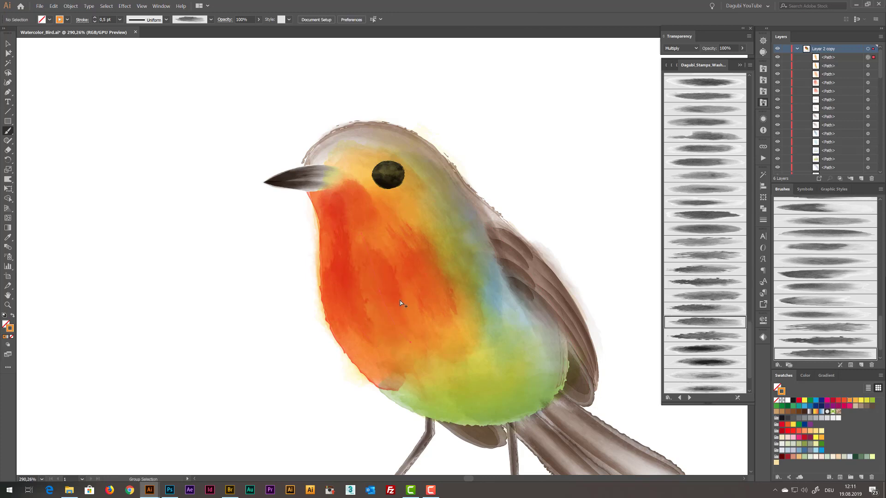
{"action": "left_click", "coordinate": [595, 157], "text": "ctrl"}
Paint orange feather-like streaks about 20 mm tall down the center of the breast with a streaky Stamps Washes brush.
{"action": "left_click", "coordinate": [713, 252]}
{"action": "left_click_drag", "start_coordinate": [373, 211], "coordinate": [415, 297]}
{"action": "left_click_drag", "start_coordinate": [401, 263], "coordinate": [447, 318]}
Paint a salmon wash about 23 mm tall from the crown through the eye and set its weight to 1.1 pt.
{"action": "scroll", "coordinate": [581, 325], "scroll_direction": "down", "scroll_amount": 5}
{"action": "left_click_drag", "start_coordinate": [577, 323], "coordinate": [473, 253]}
{"action": "scroll", "coordinate": [455, 249], "scroll_direction": "up", "scroll_amount": 7}
{"action": "left_click_drag", "start_coordinate": [360, 147], "coordinate": [451, 269]}
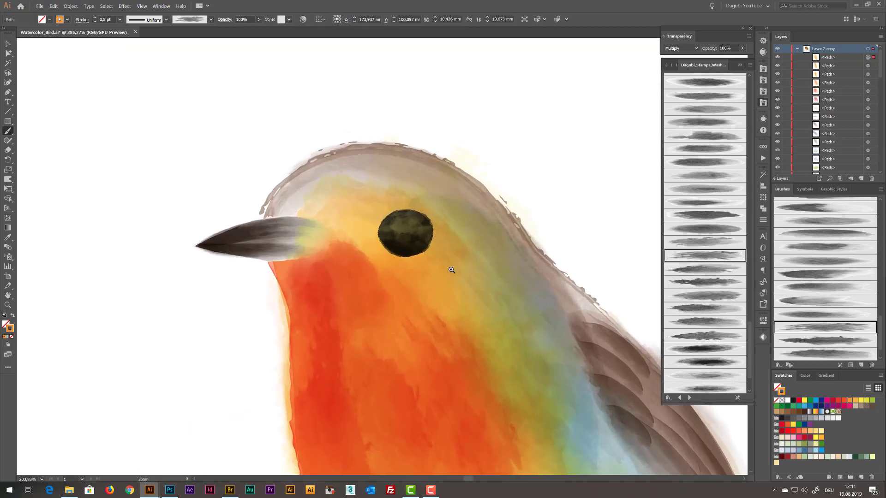
{"action": "left_click", "coordinate": [629, 259], "text": "ctrl"}
{"action": "left_click", "coordinate": [704, 109]}
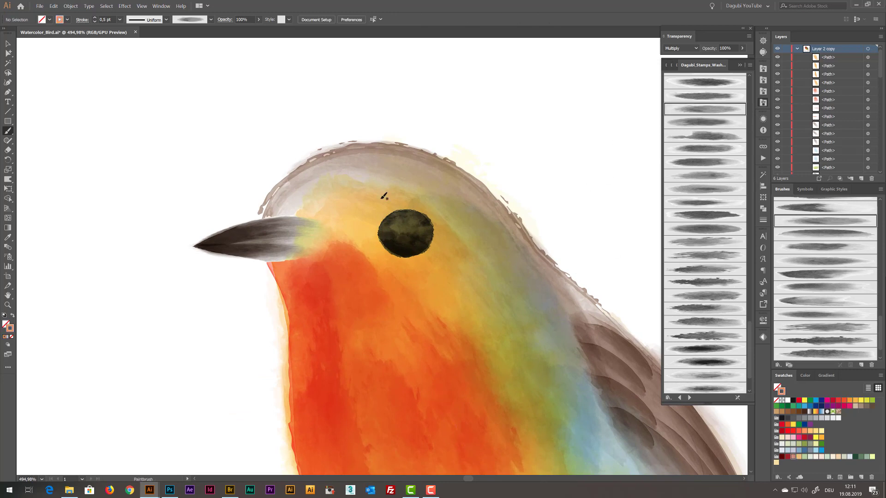
{"action": "left_click_drag", "start_coordinate": [366, 143], "coordinate": [395, 308]}
{"action": "left_click", "coordinate": [95, 18]}
{"action": "left_click", "coordinate": [94, 18]}
{"action": "left_click", "coordinate": [95, 18]}
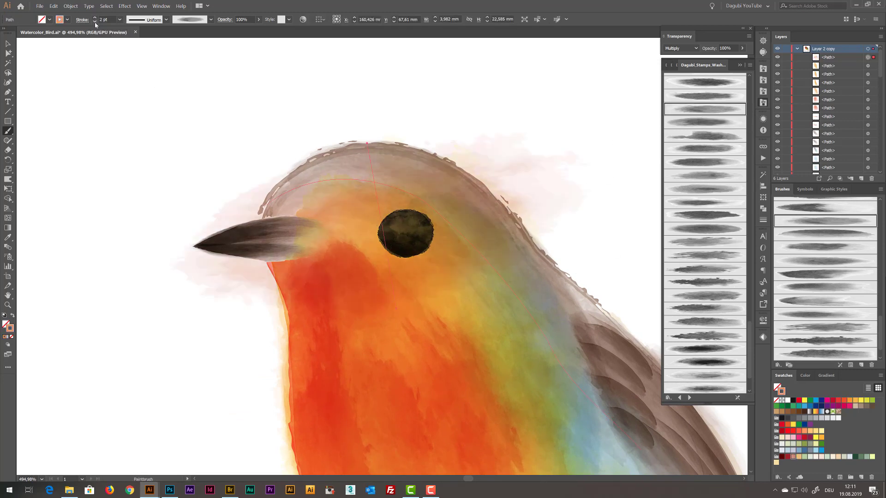
{"action": "left_click", "coordinate": [95, 22]}
{"action": "left_click", "coordinate": [624, 159]}
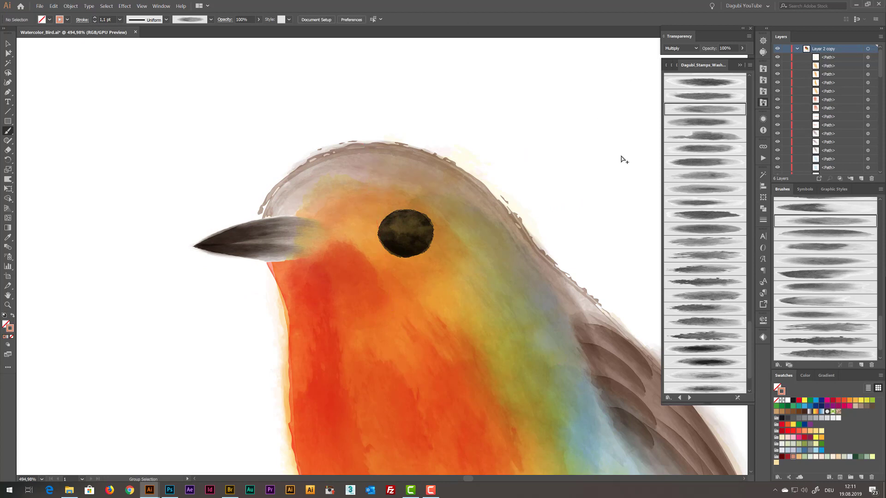
Test a textured Short Strokes brush on the blank canvas, undo it, and paint salmon around the eye at 0.2 pt.
{"action": "left_click", "coordinate": [763, 92]}
{"action": "mouse_move", "coordinate": [750, 149]}
{"action": "left_mouse_down"}
{"action": "mouse_move", "coordinate": [752, 205]}
{"action": "mouse_move", "coordinate": [752, 98]}
{"action": "mouse_move", "coordinate": [752, 152]}
{"action": "left_mouse_up"}
{"action": "left_click", "coordinate": [705, 261]}
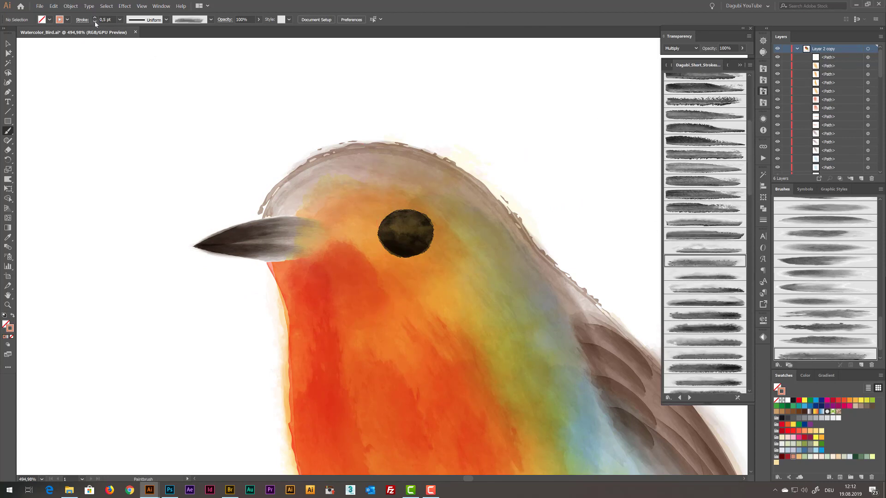
{"action": "left_click_drag", "start_coordinate": [300, 75], "coordinate": [226, 185]}
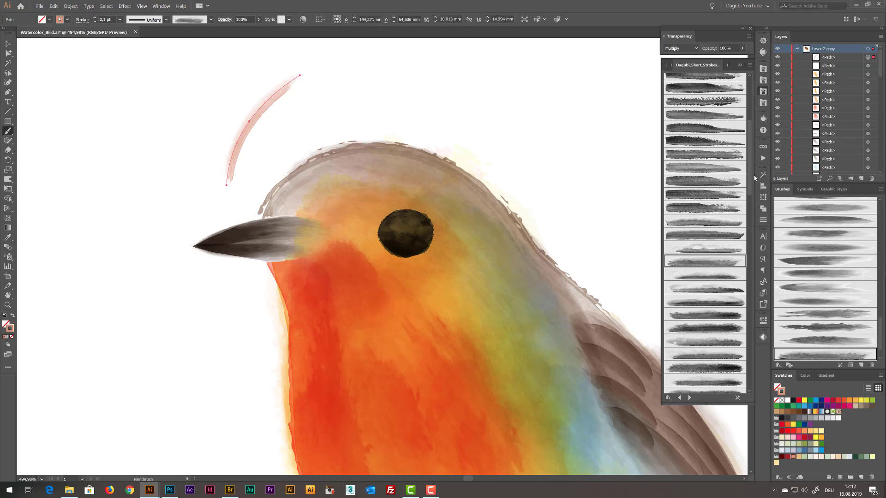
{"action": "mouse_move", "coordinate": [751, 180]}
{"action": "left_mouse_down"}
{"action": "mouse_move", "coordinate": [754, 267]}
{"action": "mouse_move", "coordinate": [756, 218]}
{"action": "mouse_move", "coordinate": [757, 236]}
{"action": "left_mouse_up"}
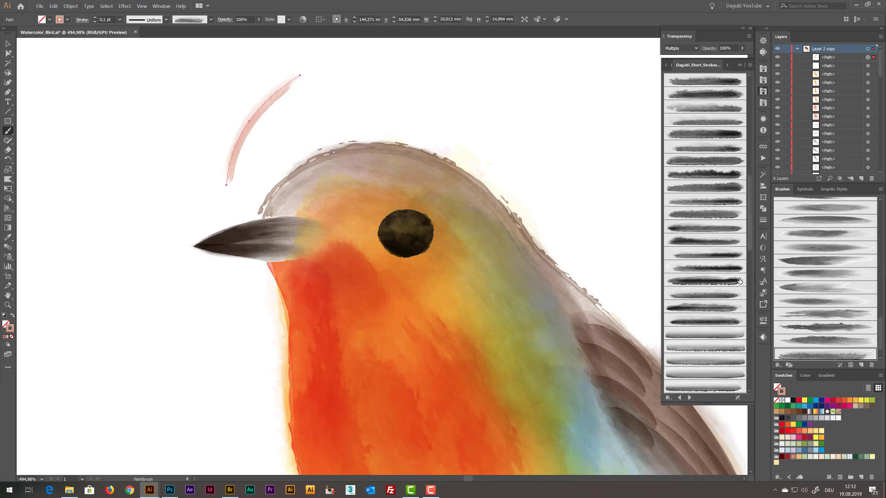
{"action": "key", "text": "ctrl+z"}
{"action": "mouse_move", "coordinate": [408, 229]}
{"action": "left_mouse_down"}
{"action": "mouse_move", "coordinate": [359, 246]}
{"action": "mouse_move", "coordinate": [381, 200]}
{"action": "mouse_move", "coordinate": [449, 202]}
{"action": "mouse_move", "coordinate": [438, 272]}
{"action": "mouse_move", "coordinate": [385, 274]}
{"action": "mouse_move", "coordinate": [453, 226]}
{"action": "left_mouse_up"}
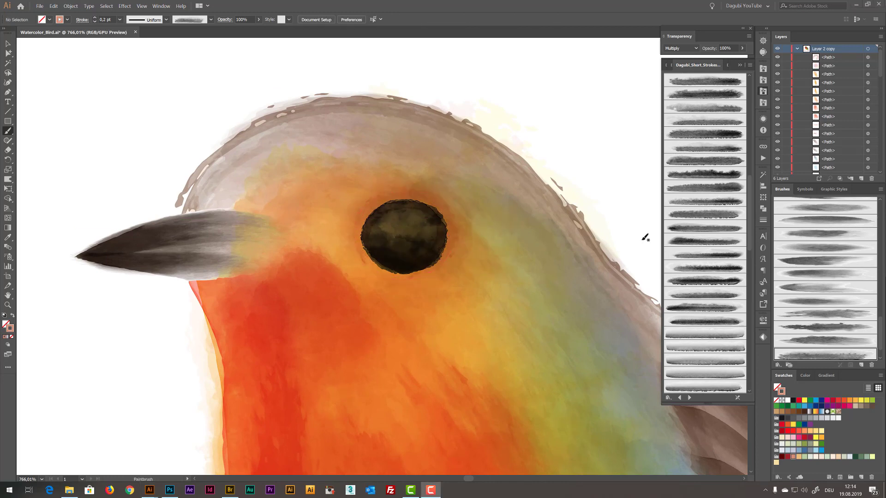
Paint a ring about 8 × 7 mm around the eye with a fringed Long Strokes brush, reverse its path direction, and set its weight to 0.5 pt.
{"action": "scroll", "coordinate": [746, 109], "scroll_direction": "down", "scroll_amount": 5}
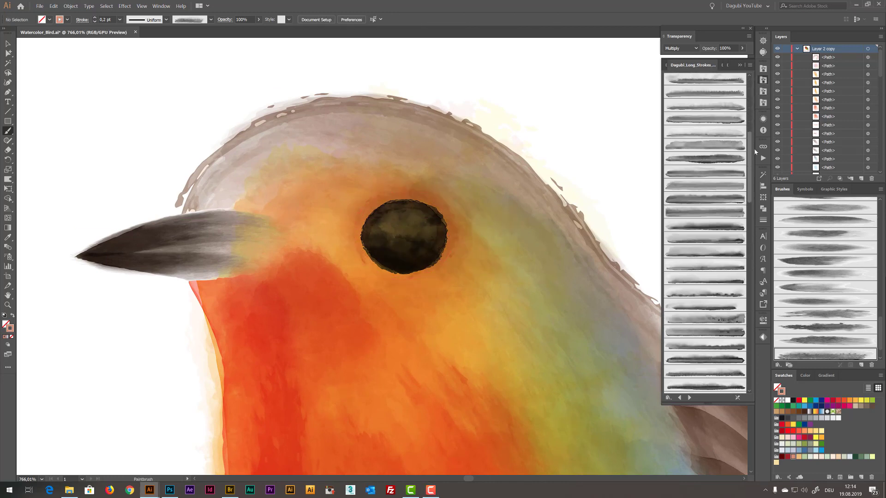
{"action": "scroll", "coordinate": [704, 230], "scroll_direction": "down", "scroll_amount": 5}
{"action": "left_click", "coordinate": [704, 363]}
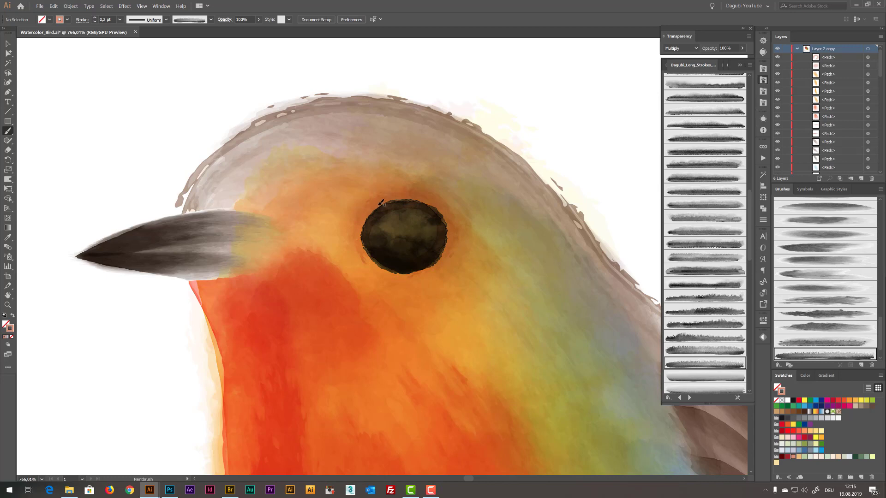
{"action": "left_click_drag", "start_coordinate": [408, 194], "coordinate": [399, 196]}
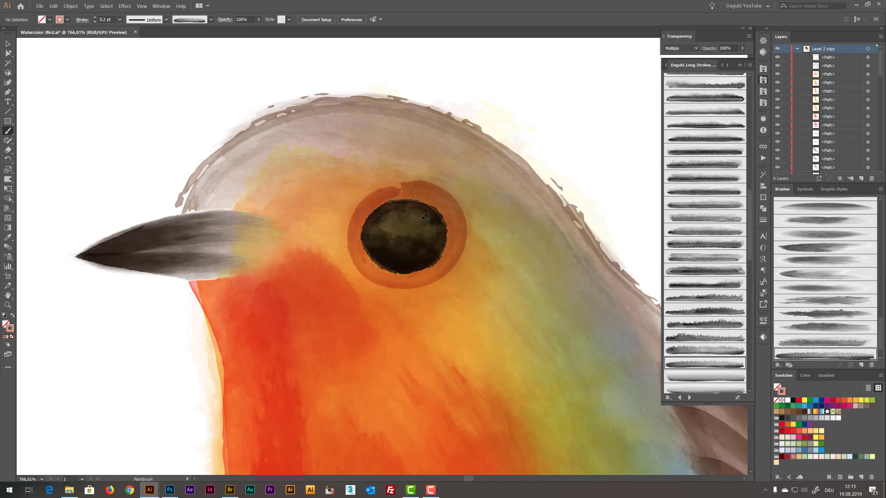
{"action": "left_click", "coordinate": [868, 57]}
{"action": "left_click", "coordinate": [71, 6]}
{"action": "left_click", "coordinate": [193, 177]}
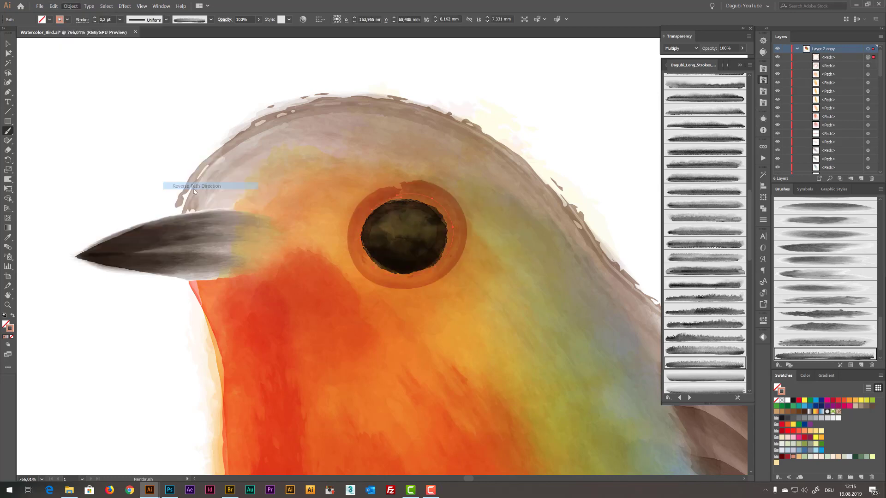
{"action": "left_click", "coordinate": [95, 18]}
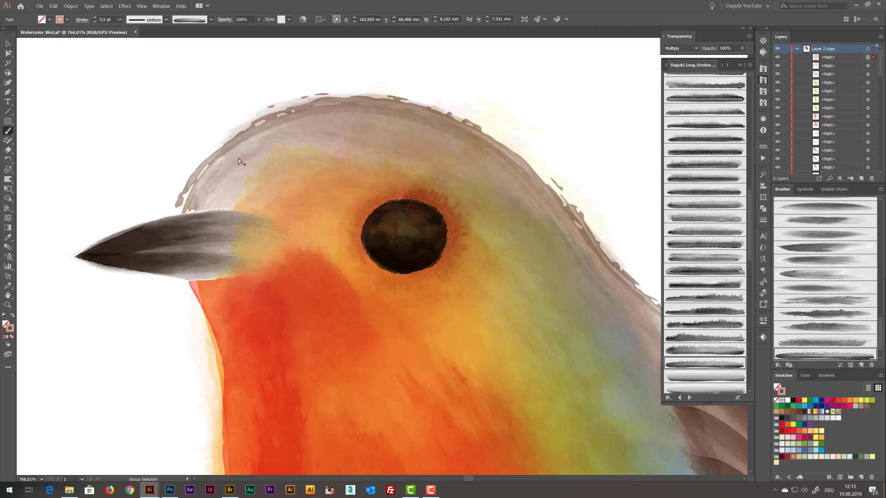
Recolor the fringed eye ring orange-red at 0.6 pt and rotate it around the eye with Free Transform.
{"action": "left_click", "coordinate": [844, 400]}
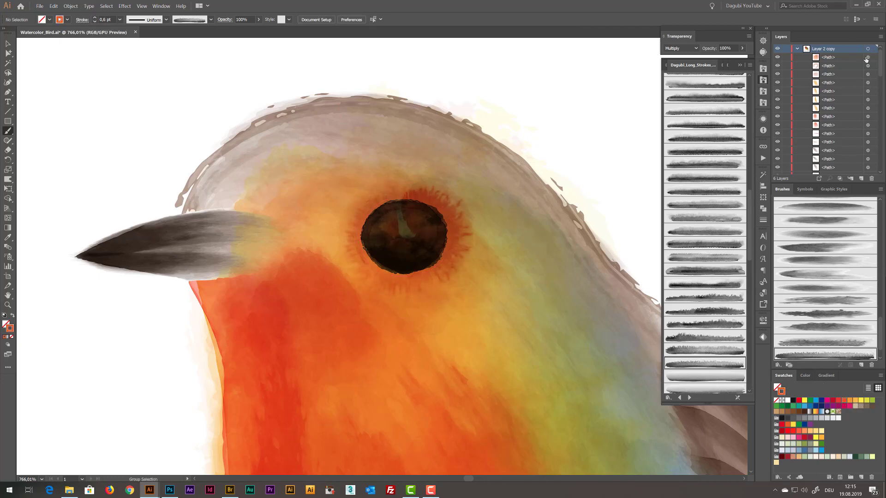
{"action": "left_click", "coordinate": [454, 190]}
{"action": "key", "text": "e"}
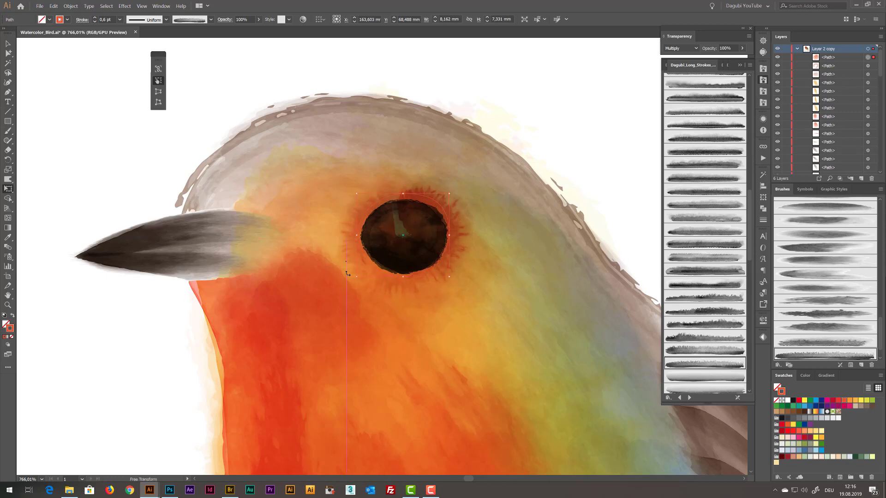
{"action": "left_click_drag", "start_coordinate": [347, 274], "coordinate": [347, 272]}
{"action": "left_click_drag", "start_coordinate": [390, 201], "coordinate": [393, 205]}
{"action": "key", "text": "ctrl+shift+a"}
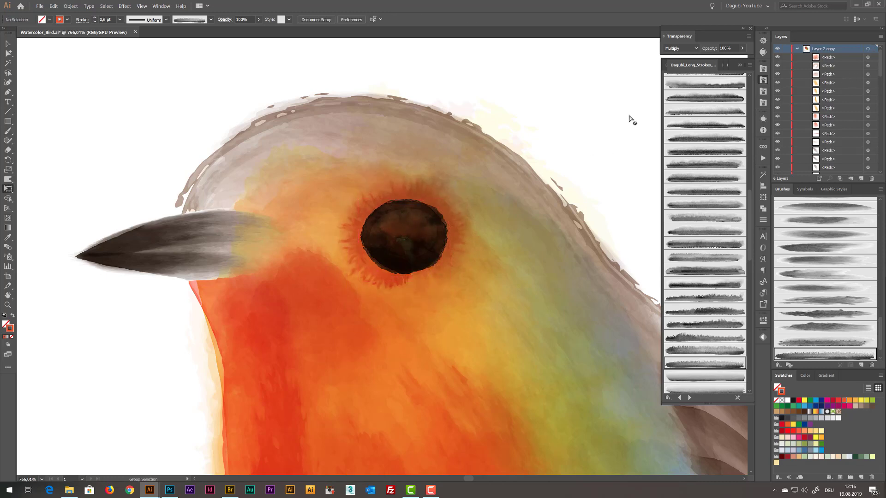
Select the two dark eyeball paths and bring them to the front of Layer 2 copy.
{"action": "scroll", "coordinate": [882, 104], "scroll_direction": "down", "scroll_amount": 5}
{"action": "left_click_drag", "start_coordinate": [883, 104], "coordinate": [882, 170]}
{"action": "left_click", "coordinate": [867, 94]}
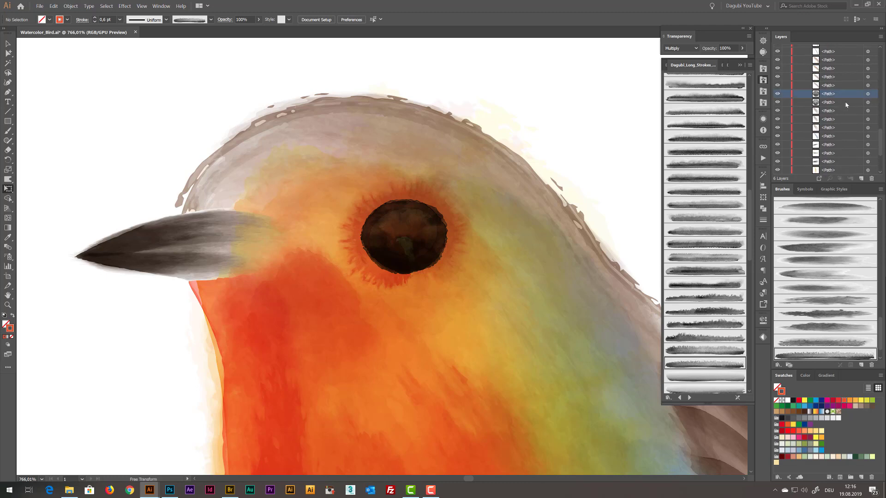
{"action": "left_click", "coordinate": [868, 103], "text": "shift"}
{"action": "right_click", "coordinate": [505, 194]}
{"action": "mouse_move", "coordinate": [540, 288]}
{"action": "left_click", "coordinate": [617, 288]}
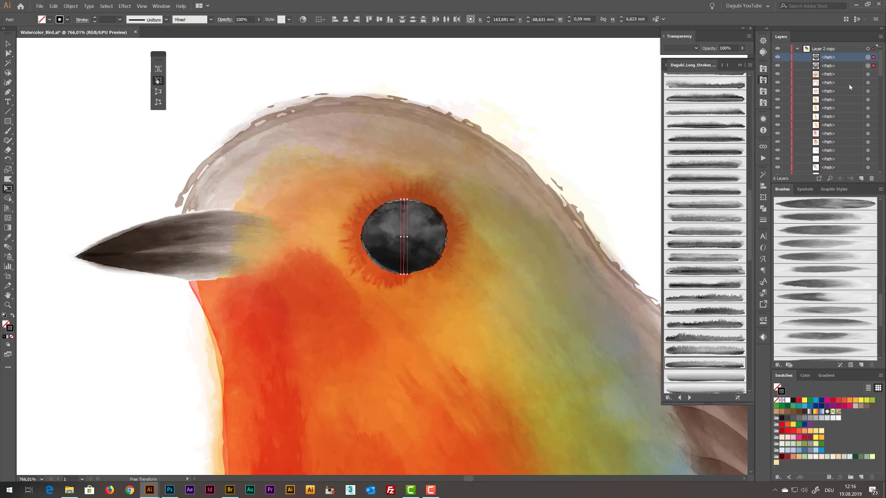
Recolor the upper eyeball path brown and try a dark-centered Stamps Washes brush on it.
{"action": "left_click", "coordinate": [872, 407]}
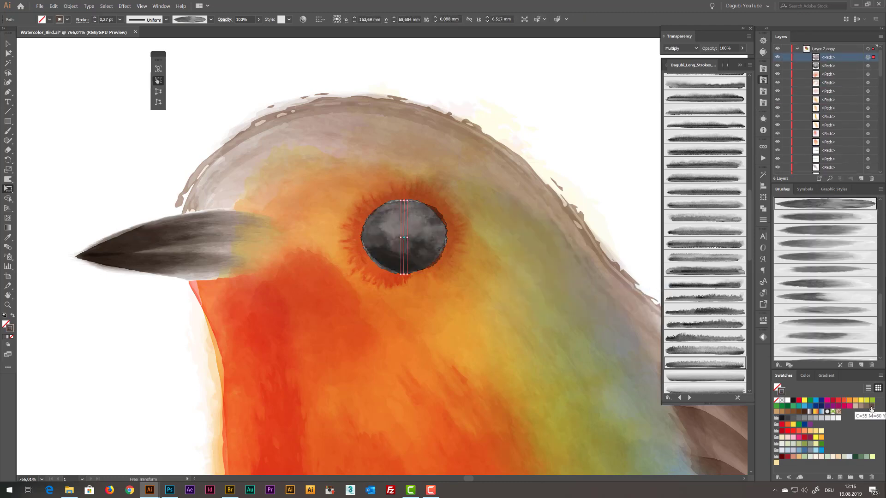
{"action": "left_click", "coordinate": [762, 104]}
{"action": "left_click_drag", "start_coordinate": [750, 355], "coordinate": [750, 366]}
{"action": "left_click", "coordinate": [703, 308]}
{"action": "key", "text": "ctrl+shift+a"}
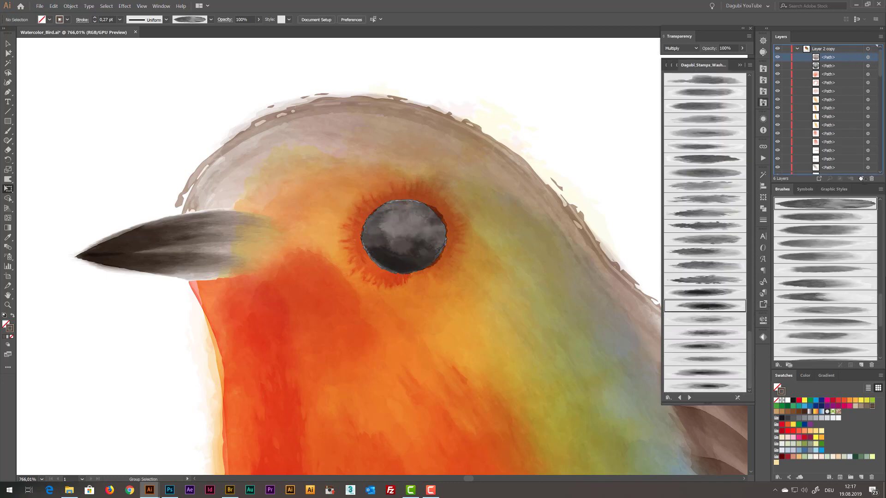
Duplicate the upper eyeball path, apply the dark-centered Stamps Washes brush to the copy, and enlarge it slightly.
{"action": "left_click_drag", "start_coordinate": [862, 179], "coordinate": [861, 179]}
{"action": "left_click", "coordinate": [867, 57]}
{"action": "left_click", "coordinate": [710, 308]}
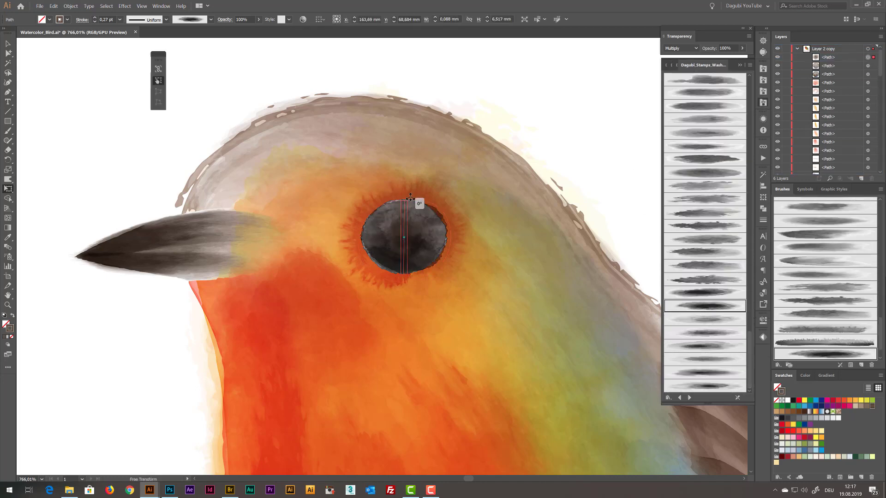
{"action": "left_click_drag", "start_coordinate": [408, 200], "coordinate": [405, 192]}
{"action": "key", "text": "ctrl+shift+a"}
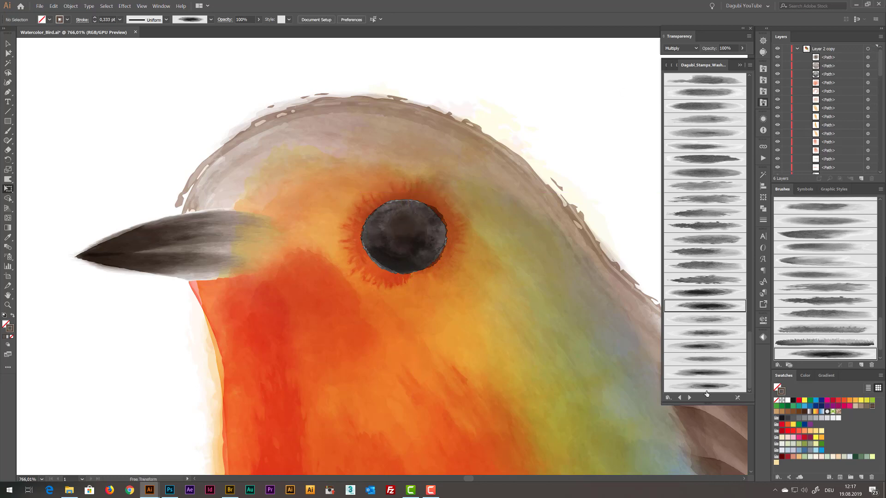
Paint a black stroke about 4.7 mm long across the upper eye with a dense Stamps Washes brush and set its blend mode to Screen.
{"action": "scroll", "coordinate": [753, 379], "scroll_direction": "down", "scroll_amount": 10}
{"action": "scroll", "coordinate": [753, 380], "scroll_direction": "down", "scroll_amount": 3}
{"action": "left_click", "coordinate": [705, 386]}
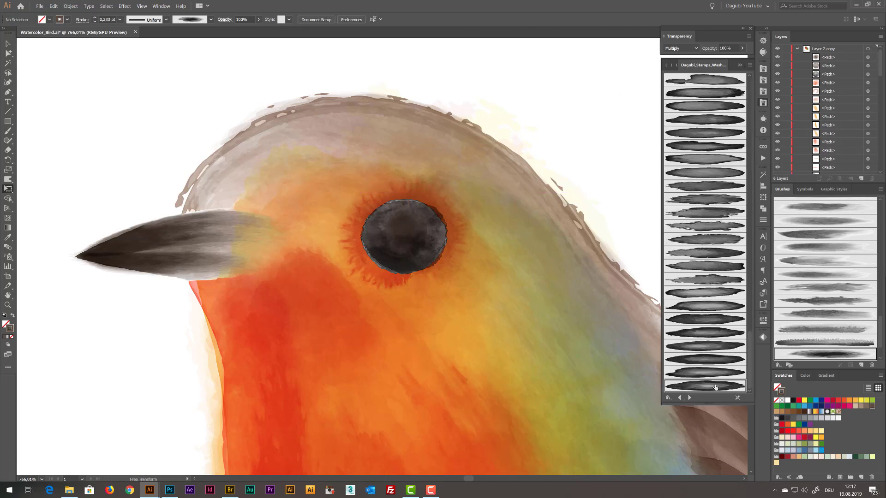
{"action": "mouse_move", "coordinate": [374, 226]}
{"action": "left_mouse_down"}
{"action": "mouse_move", "coordinate": [427, 226]}
{"action": "mouse_move", "coordinate": [402, 223]}
{"action": "left_mouse_up"}
{"action": "left_click", "coordinate": [681, 48]}
{"action": "left_click", "coordinate": [678, 107]}
Set the eye highlight's weight to 0.1 pt, switch it to a lighter dense Stamps Washes brush, and enlarge it slightly.
{"action": "left_click", "coordinate": [94, 22]}
{"action": "left_click", "coordinate": [705, 347]}
{"action": "left_click", "coordinate": [704, 386]}
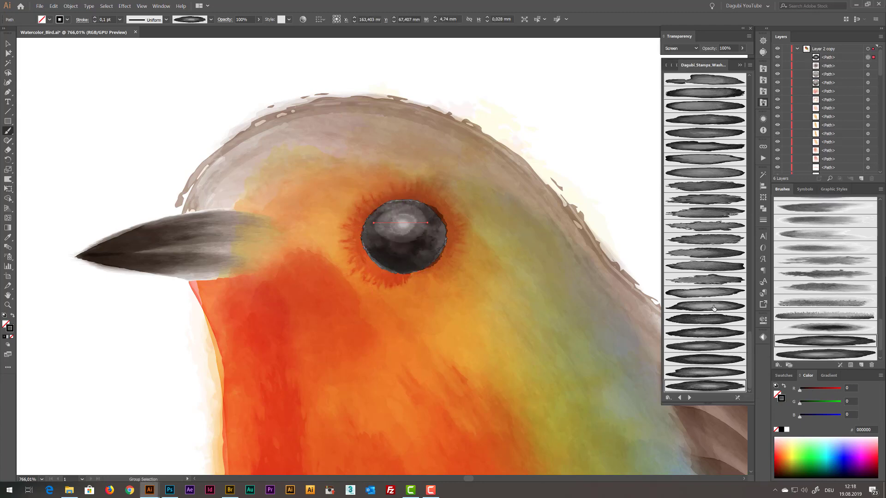
{"action": "left_click", "coordinate": [704, 305]}
{"action": "key", "text": "e"}
{"action": "key", "text": "ctrl+shift+a"}
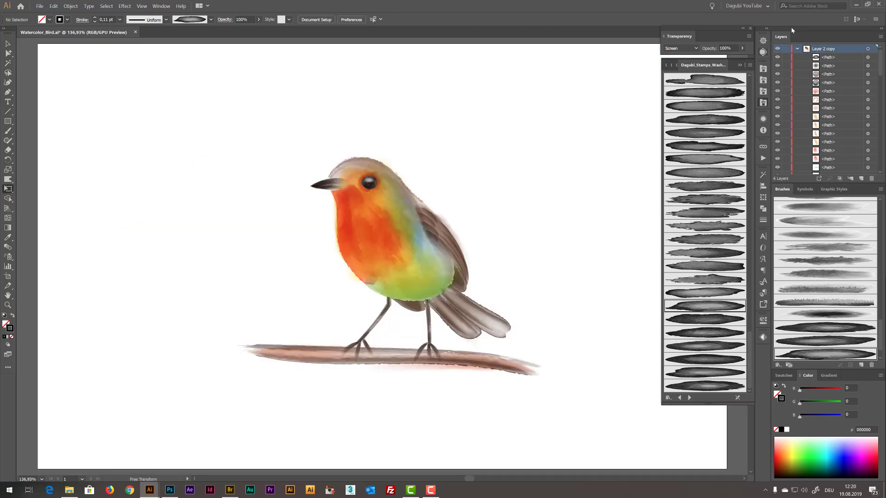
Collapse and lock Layer 2 copy, and unlock the Background layer for painting.
{"action": "left_click", "coordinate": [797, 49]}
{"action": "left_click", "coordinate": [786, 48]}
{"action": "left_click", "coordinate": [786, 82]}
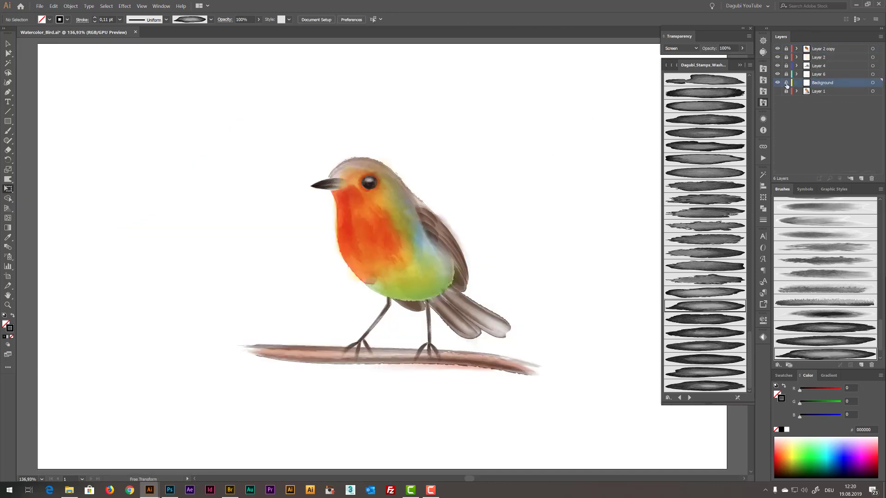
Paint a light blue wash about 131 × 97 mm behind the bird with a streaky Stamps Washes brush at 7 pt, and center it.
{"action": "left_click", "coordinate": [679, 398]}
{"action": "left_click", "coordinate": [679, 397]}
{"action": "left_click", "coordinate": [705, 200]}
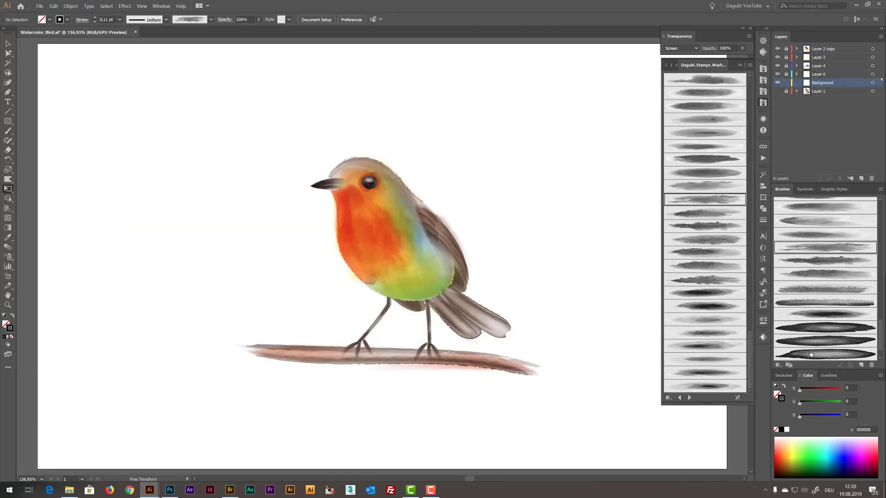
{"action": "left_click", "coordinate": [783, 375]}
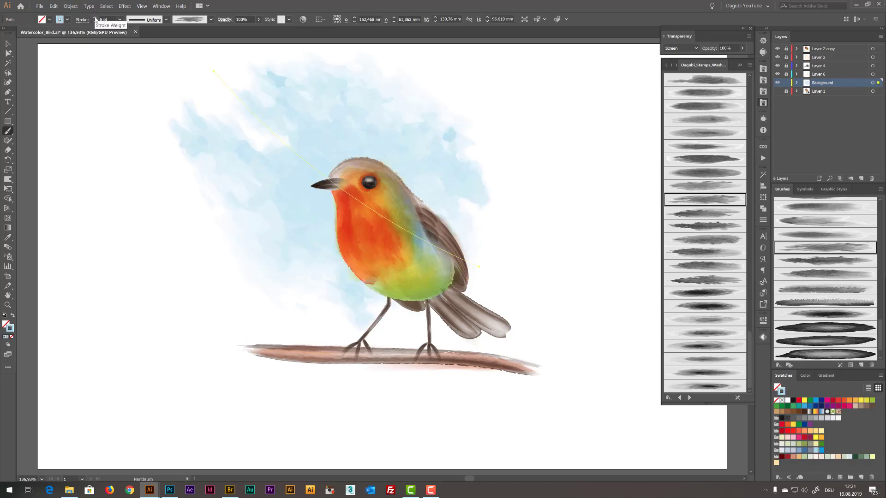
{"action": "left_click", "coordinate": [268, 220]}
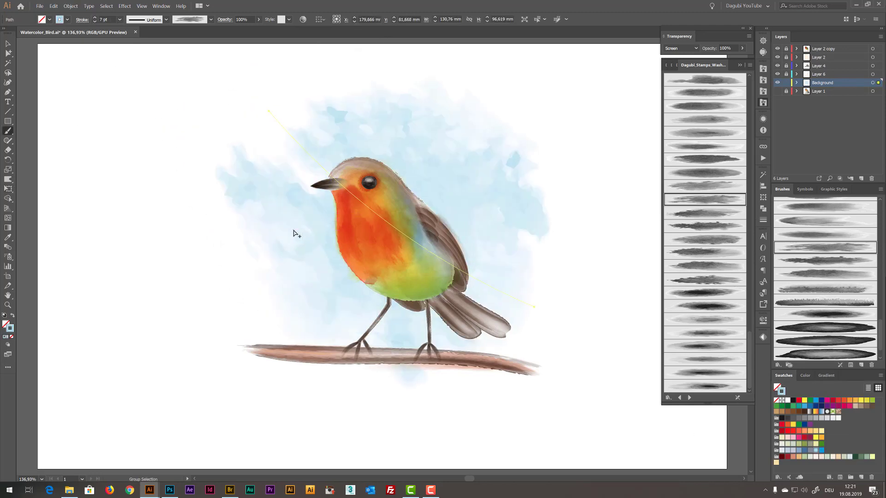
Paint a second light blue wash about 80 × 84 mm behind the head in Darken mode and set its weight to 5 pt.
{"action": "left_click", "coordinate": [681, 48]}
{"action": "left_click", "coordinate": [678, 70]}
{"action": "left_click", "coordinate": [129, 213]}
{"action": "left_click", "coordinate": [705, 253]}
{"action": "left_click_drag", "start_coordinate": [224, 75], "coordinate": [386, 245]}
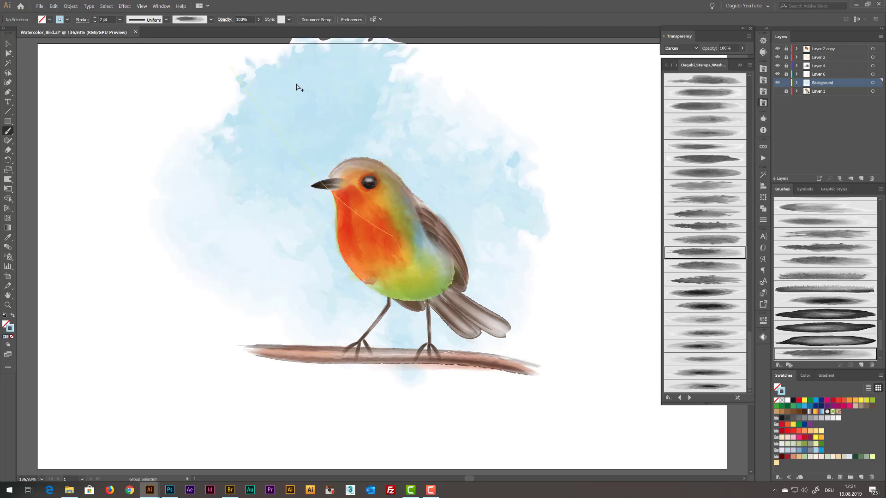
{"action": "left_click", "coordinate": [94, 22]}
{"action": "left_click", "coordinate": [94, 23]}
Recolor the second background wash pale blue with RGB 205, 242, 255.
{"action": "left_click", "coordinate": [848, 456]}
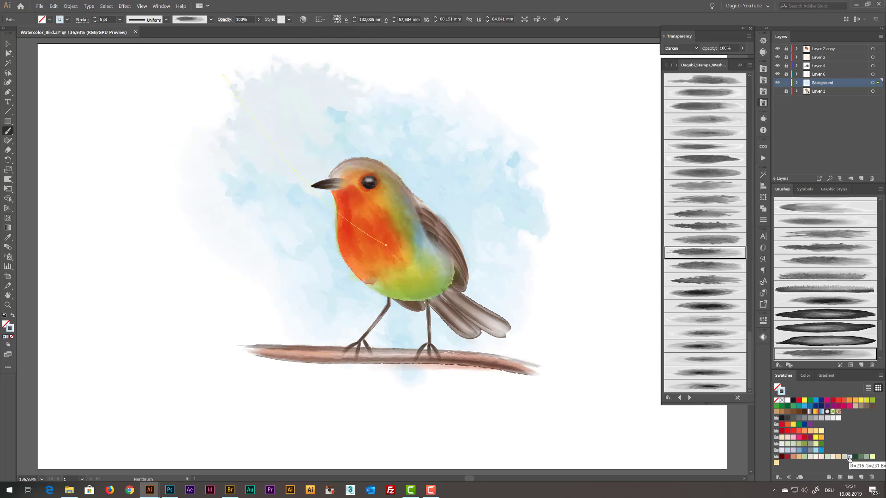
{"action": "left_click", "coordinate": [815, 451]}
{"action": "left_click", "coordinate": [805, 375]}
{"action": "left_click_drag", "start_coordinate": [831, 390], "coordinate": [838, 403]}
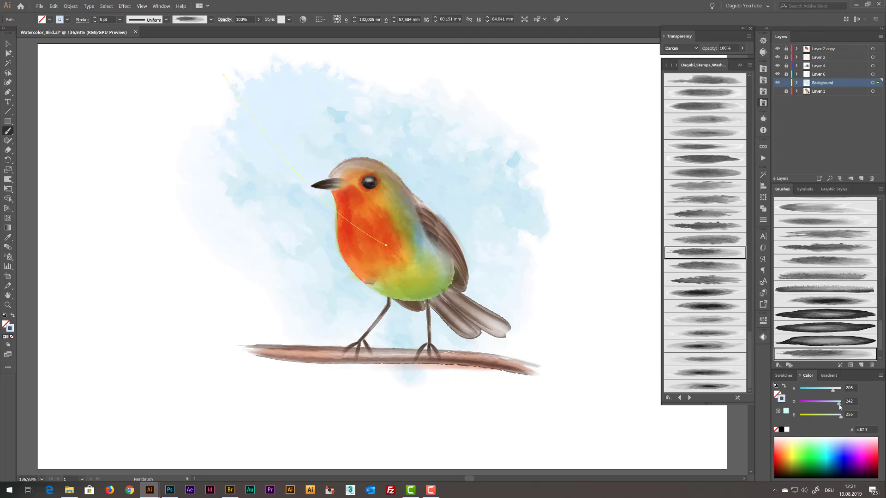
Move the pale blue wash closer around the bird's head and try two Stamps Washes brushes on it.
{"action": "left_click_drag", "start_coordinate": [297, 106], "coordinate": [323, 110]}
{"action": "left_click", "coordinate": [702, 199]}
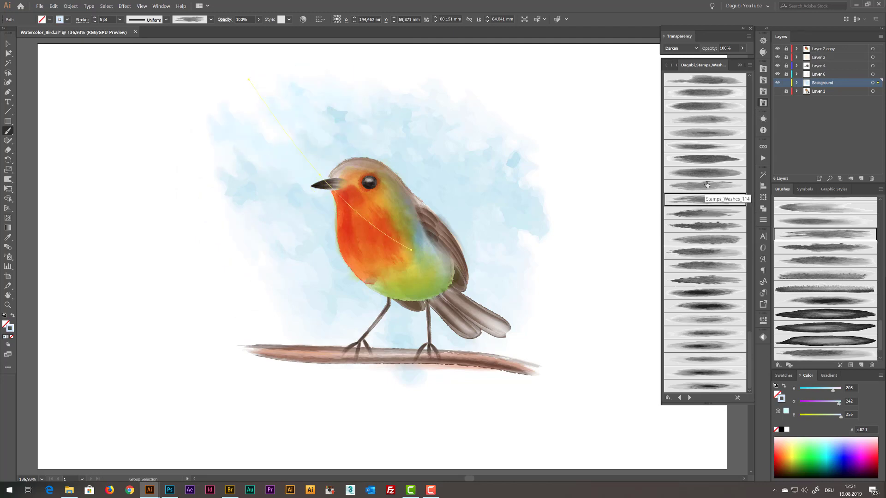
{"action": "left_click", "coordinate": [705, 252]}
{"action": "left_click_drag", "start_coordinate": [351, 92], "coordinate": [332, 102]}
{"action": "left_click", "coordinate": [84, 250], "text": "ctrl"}
Mix a mint green stroke color of RGB 185, 242, 209 and paint a wash behind the bird's back, redoing the first attempt.
{"action": "left_click", "coordinate": [790, 376]}
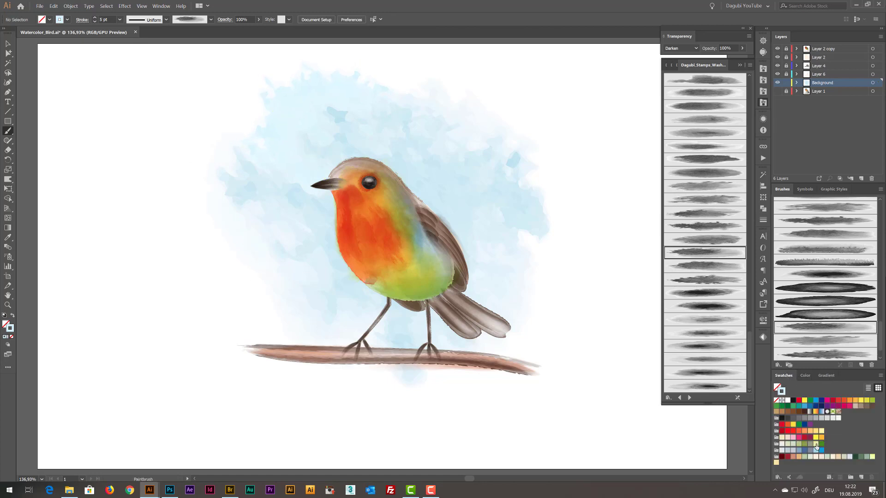
{"action": "left_click", "coordinate": [804, 376]}
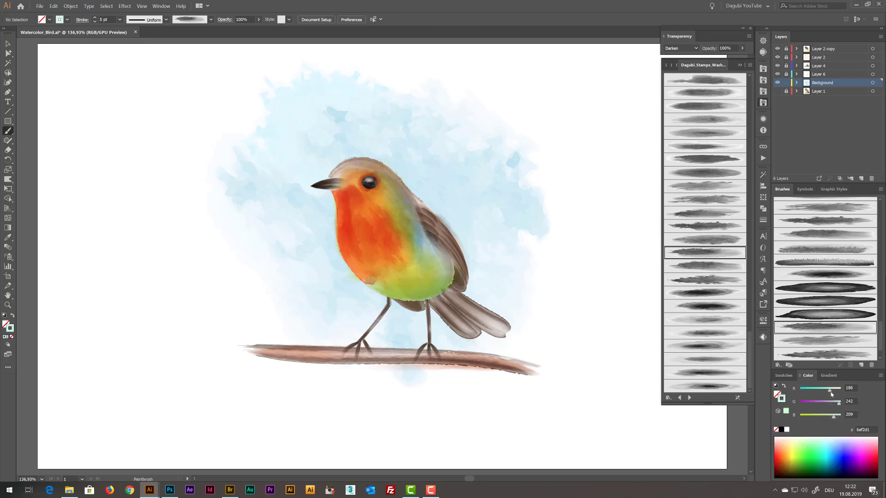
{"action": "left_click_drag", "start_coordinate": [554, 151], "coordinate": [589, 178]}
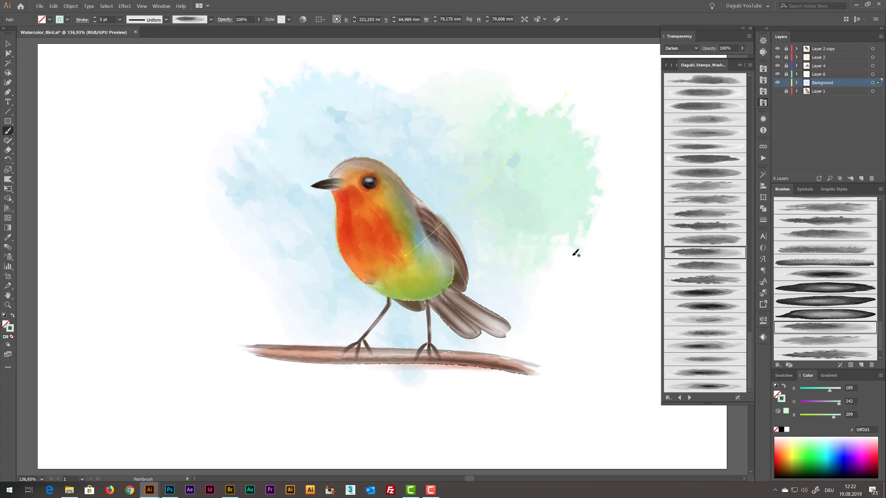
{"action": "key", "text": "ctrl+z"}
{"action": "mouse_move", "coordinate": [610, 91]}
{"action": "left_mouse_down"}
{"action": "mouse_move", "coordinate": [433, 269]}
{"action": "mouse_move", "coordinate": [625, 135]}
{"action": "left_mouse_up"}
{"action": "left_click", "coordinate": [639, 436], "text": "ctrl"}
Layer another green wash about 119 × 72 mm behind the back in Multiply mode with a light streaky Stamps Washes brush.
{"action": "left_click", "coordinate": [680, 49]}
{"action": "left_click", "coordinate": [676, 73]}
{"action": "left_click", "coordinate": [710, 186]}
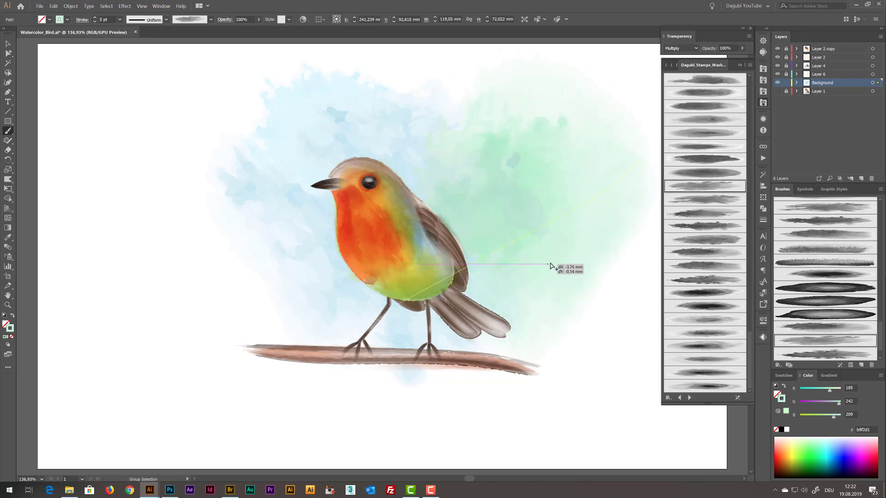
{"action": "left_click", "coordinate": [259, 222], "text": "ctrl"}
Add a further green wash between the bird's back and tail with a different streaky Stamps Washes brush.
{"action": "left_click", "coordinate": [783, 375]}
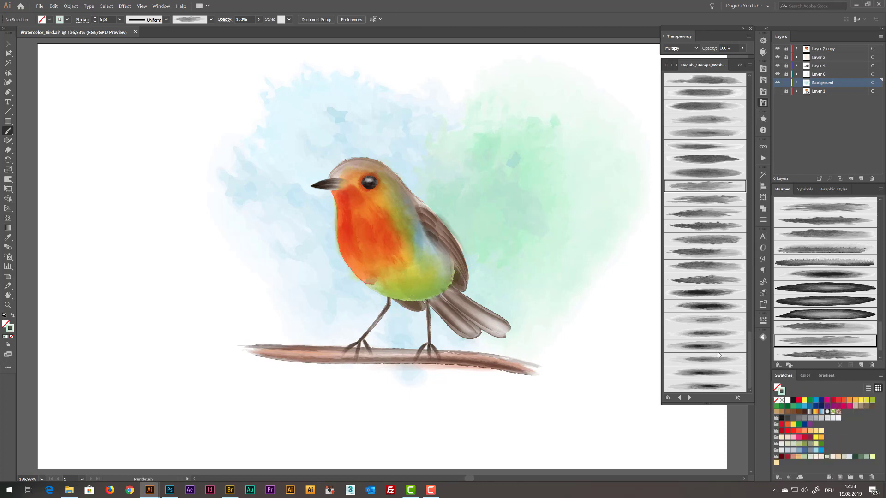
{"action": "left_click", "coordinate": [705, 199]}
{"action": "left_click_drag", "start_coordinate": [549, 194], "coordinate": [510, 277]}
{"action": "left_click", "coordinate": [723, 403], "text": "ctrl"}
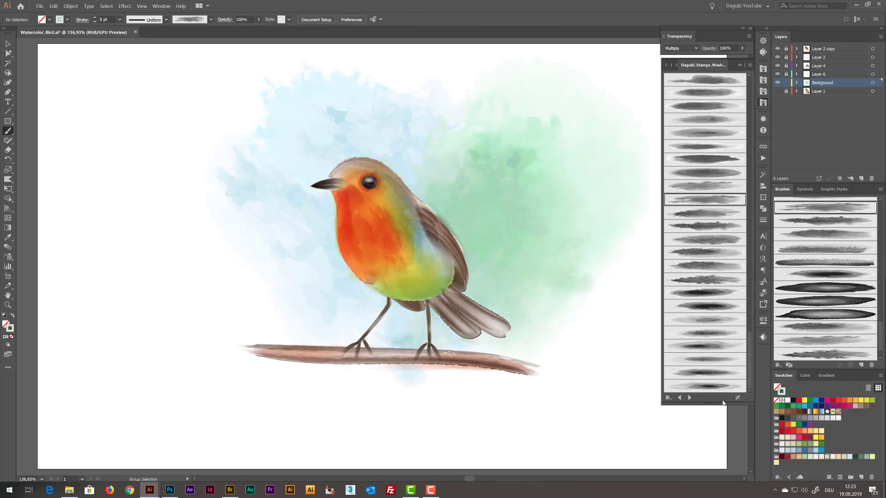
Layer reddish-brown vertical washes behind the bird's legs and branch with different Stamps Washes brushes, reducing the stroke weight to 4 pt.
{"action": "left_click_drag", "start_coordinate": [500, 434], "coordinate": [447, 433]}
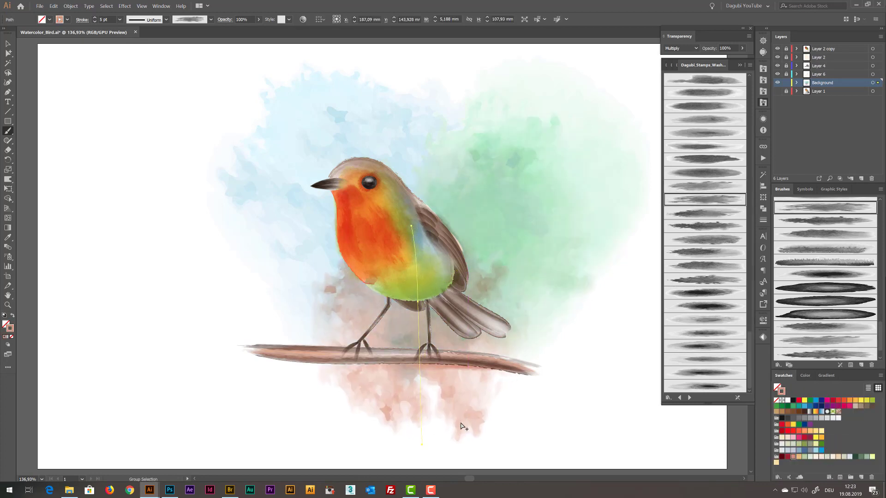
{"action": "left_click", "coordinate": [664, 404], "text": "ctrl"}
{"action": "left_click", "coordinate": [705, 212]}
{"action": "left_click_drag", "start_coordinate": [404, 243], "coordinate": [445, 427]}
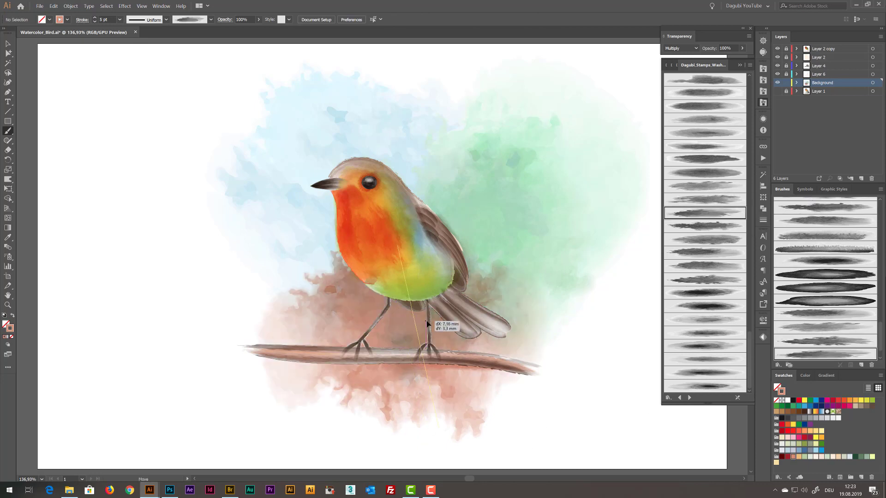
{"action": "left_click", "coordinate": [95, 22]}
{"action": "left_click", "coordinate": [704, 200]}
{"action": "left_click_drag", "start_coordinate": [399, 227], "coordinate": [421, 445]}
{"action": "key", "text": "ctrl+1"}
{"action": "left_click", "coordinate": [591, 324], "text": "ctrl"}
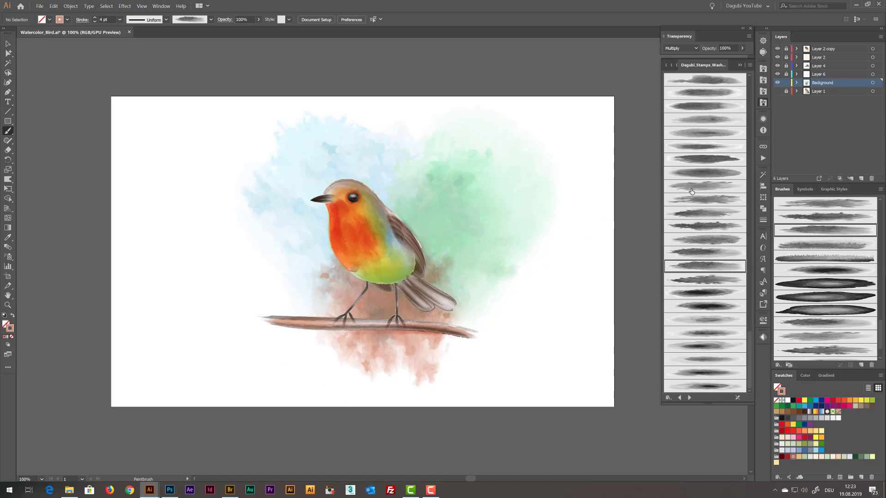
Paint a pale orange horizontal wash about 195 mm long behind the branch with another Stamps Washes brush.
{"action": "left_click", "coordinate": [705, 146]}
{"action": "left_click_drag", "start_coordinate": [219, 319], "coordinate": [507, 314]}
{"action": "left_click", "coordinate": [798, 457]}
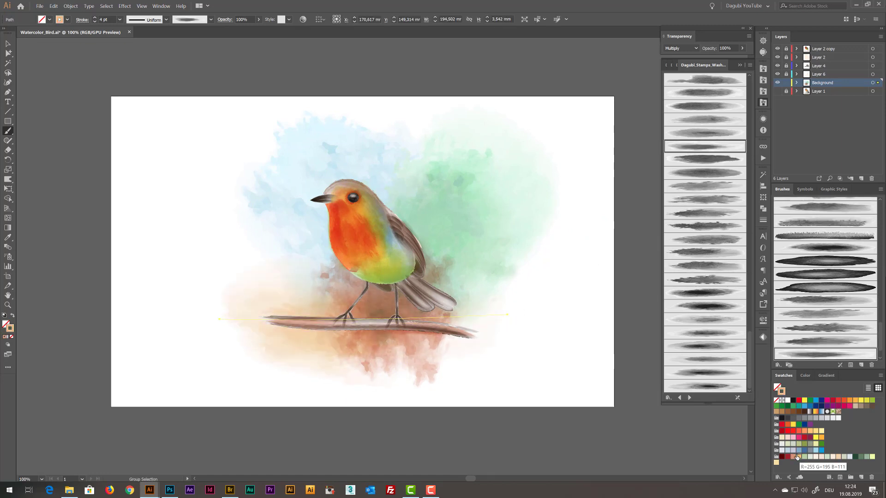
{"action": "scroll", "coordinate": [378, 324], "scroll_direction": "up", "scroll_amount": 1}
{"action": "left_click_drag", "start_coordinate": [548, 403], "coordinate": [475, 398]}
{"action": "left_click", "coordinate": [572, 399], "text": "ctrl"}
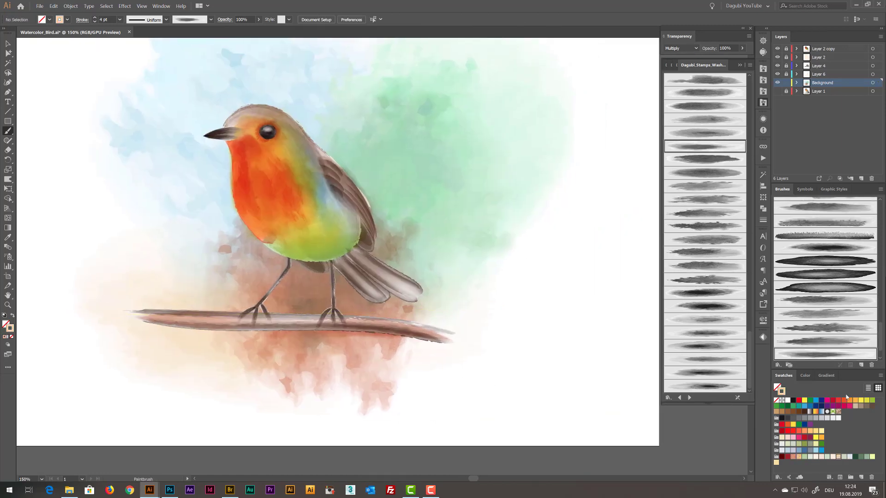
Paint a muted green wash about 92 × 67 mm from the belly diagonally down past the tail.
{"action": "left_click", "coordinate": [844, 318]}
{"action": "left_click_drag", "start_coordinate": [326, 239], "coordinate": [532, 387]}
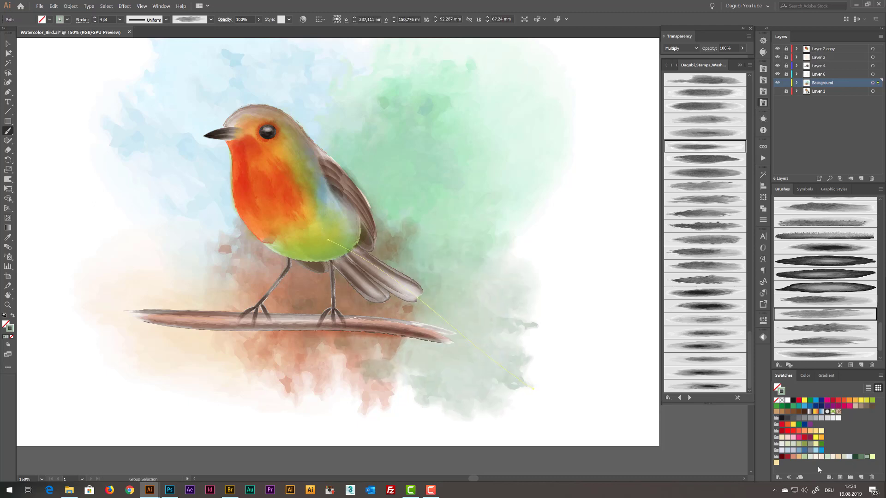
{"action": "left_click", "coordinate": [803, 457]}
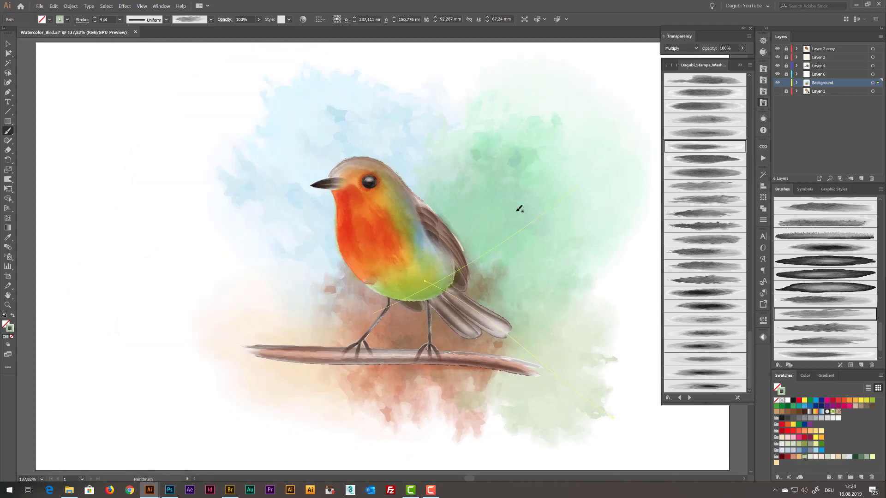
Add a new top layer and paint a stroke over the branch's tail-side end with a watercolor splatter brush.
{"action": "left_click", "coordinate": [861, 178]}
{"action": "left_click", "coordinate": [763, 69]}
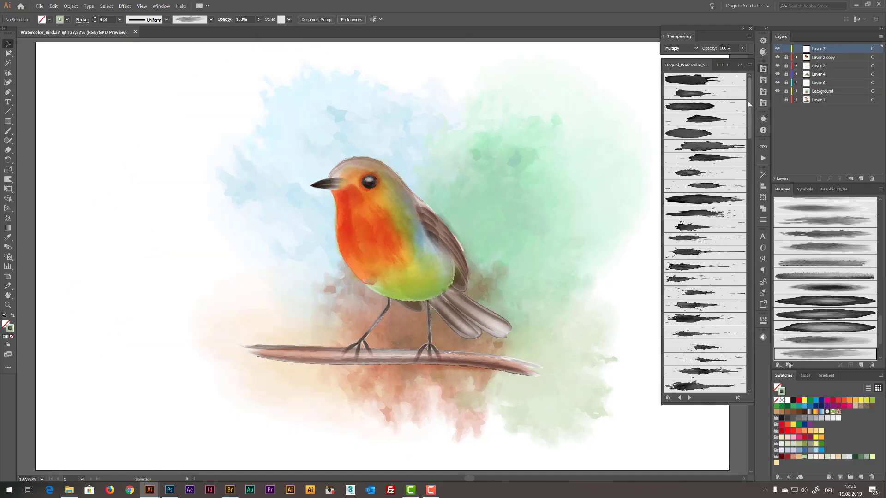
{"action": "left_click_drag", "start_coordinate": [749, 103], "coordinate": [750, 215]}
{"action": "scroll", "coordinate": [716, 320], "scroll_direction": "up", "scroll_amount": 5}
{"action": "left_click", "coordinate": [712, 128]}
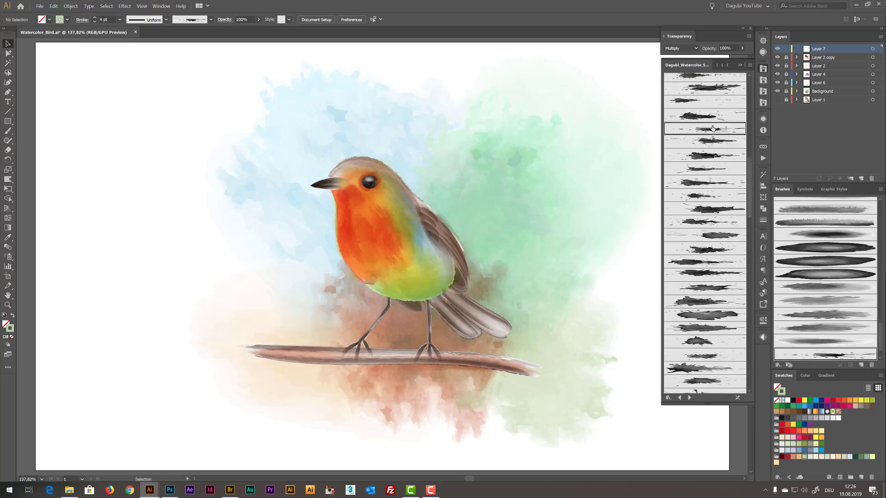
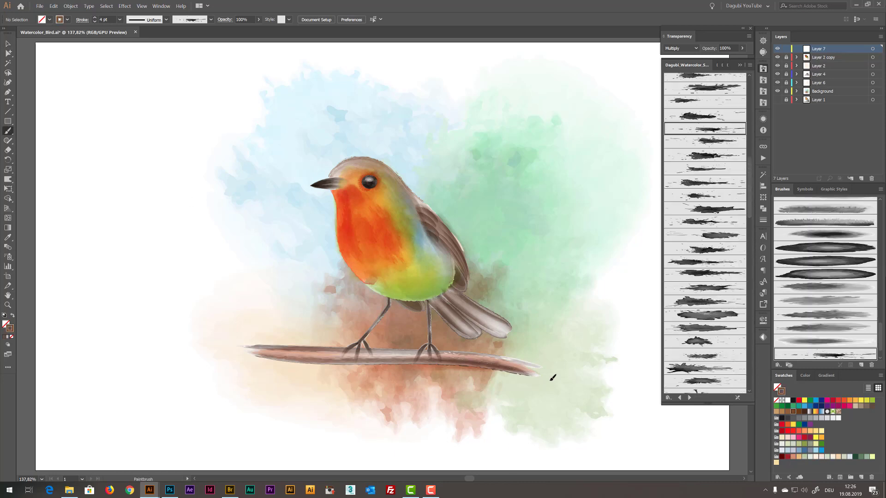
{"action": "left_click_drag", "start_coordinate": [453, 349], "coordinate": [550, 368]}
Reduce the branch splatter to a 1 pt stroke and recolor it brown with RGB 202, 119, 69.
{"action": "left_click", "coordinate": [95, 22]}
{"action": "left_click", "coordinate": [95, 21]}
{"action": "left_click", "coordinate": [95, 21]}
{"action": "left_click", "coordinate": [804, 446]}
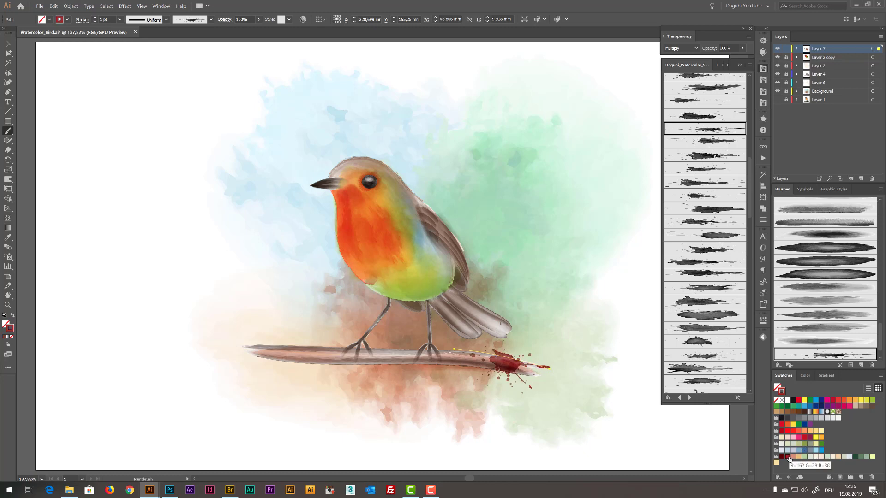
{"action": "left_click", "coordinate": [807, 375]}
{"action": "left_click_drag", "start_coordinate": [813, 403], "coordinate": [819, 403]}
{"action": "left_click", "coordinate": [738, 447], "text": "ctrl"}
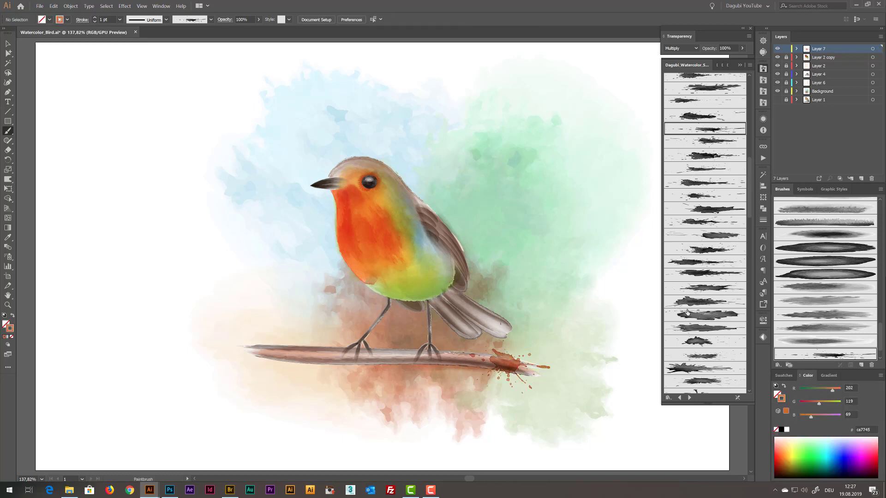
Paint a second brown splatter on the branch around the front foot with a different splatter brush at 0.75 pt.
{"action": "left_click", "coordinate": [713, 302]}
{"action": "left_click_drag", "start_coordinate": [385, 354], "coordinate": [298, 345]}
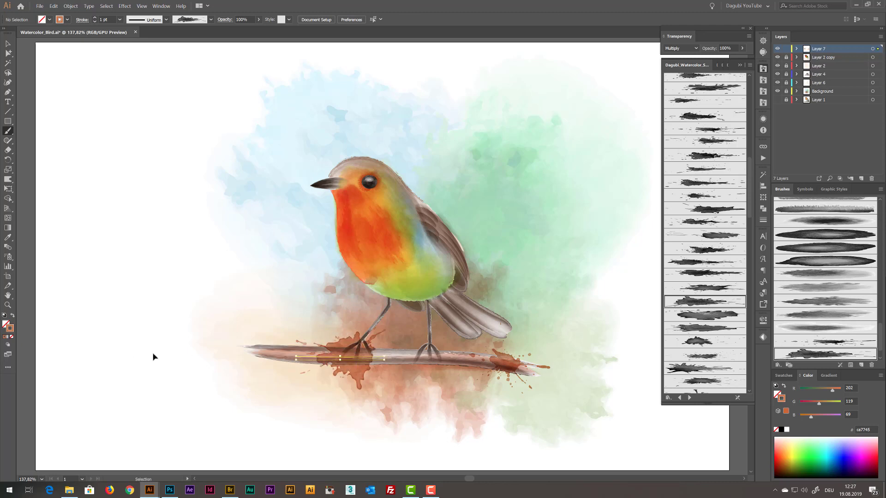
{"action": "left_click", "coordinate": [95, 21]}
{"action": "left_click", "coordinate": [165, 413], "text": "ctrl"}
Paint a brown splatter about 51 × 29 mm across the tail at 0.5 pt and shift it further along the feathers.
{"action": "left_click", "coordinate": [720, 262]}
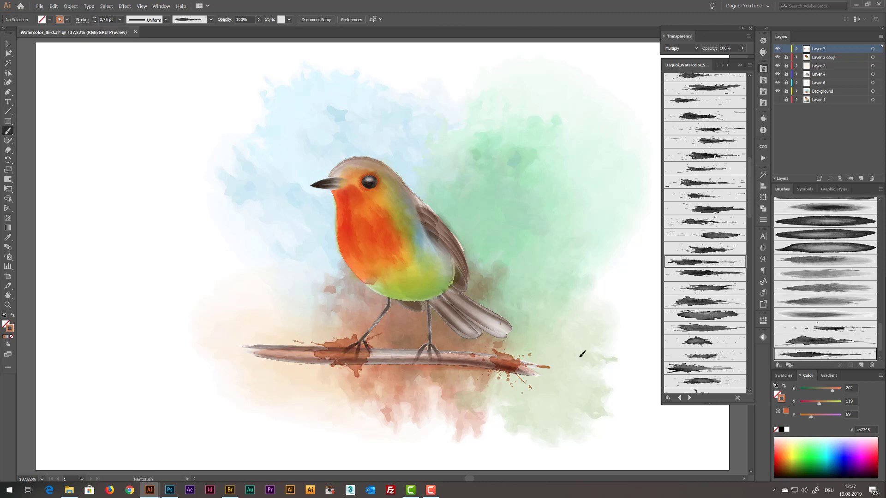
{"action": "left_click_drag", "start_coordinate": [418, 282], "coordinate": [519, 338]}
{"action": "left_click", "coordinate": [95, 22]}
{"action": "left_click", "coordinate": [783, 375]}
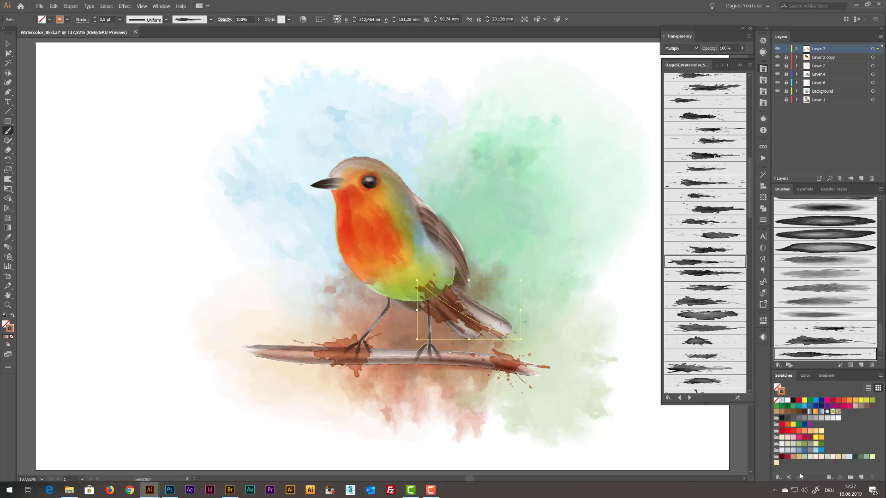
{"action": "left_click_drag", "start_coordinate": [436, 323], "coordinate": [457, 333]}
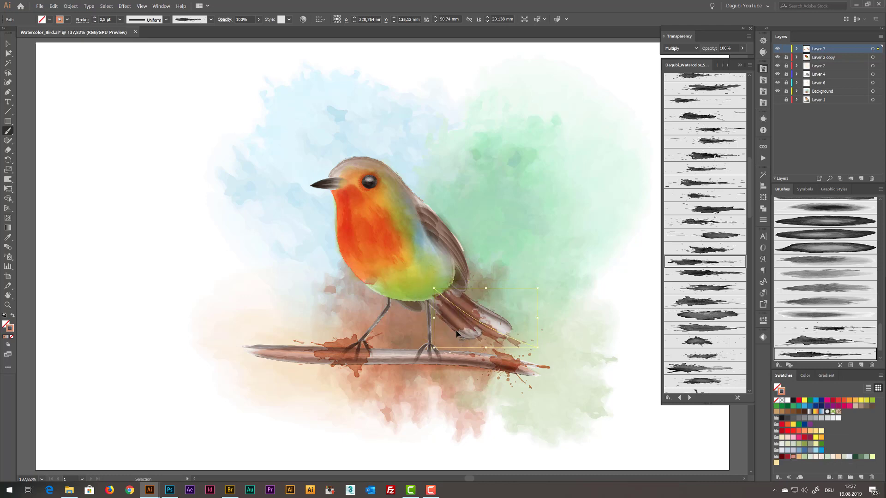
Check the paths in Layer 4 and move the tail splatter out toward the tail's upper edge and tip.
{"action": "left_click", "coordinate": [796, 74]}
{"action": "scroll", "coordinate": [776, 103], "scroll_direction": "down", "scroll_amount": 5}
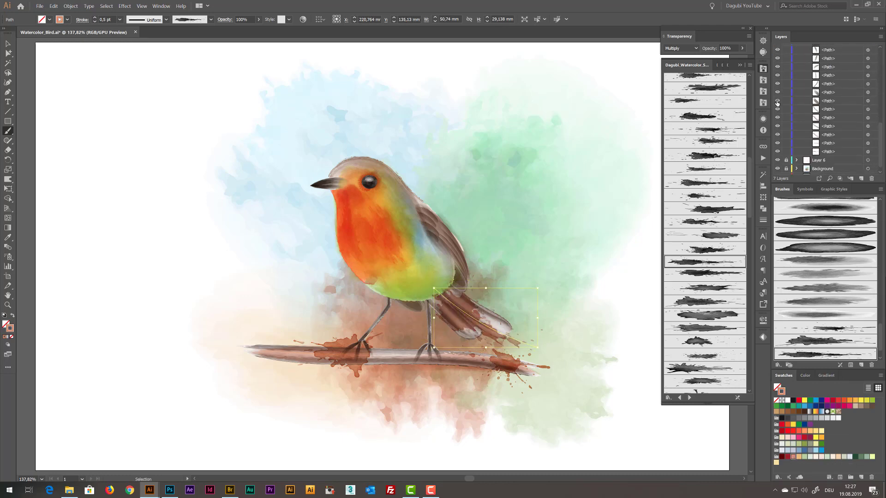
{"action": "scroll", "coordinate": [839, 73], "scroll_direction": "up", "scroll_amount": 5}
{"action": "left_click", "coordinate": [796, 74]}
{"action": "left_click_drag", "start_coordinate": [460, 323], "coordinate": [490, 325]}
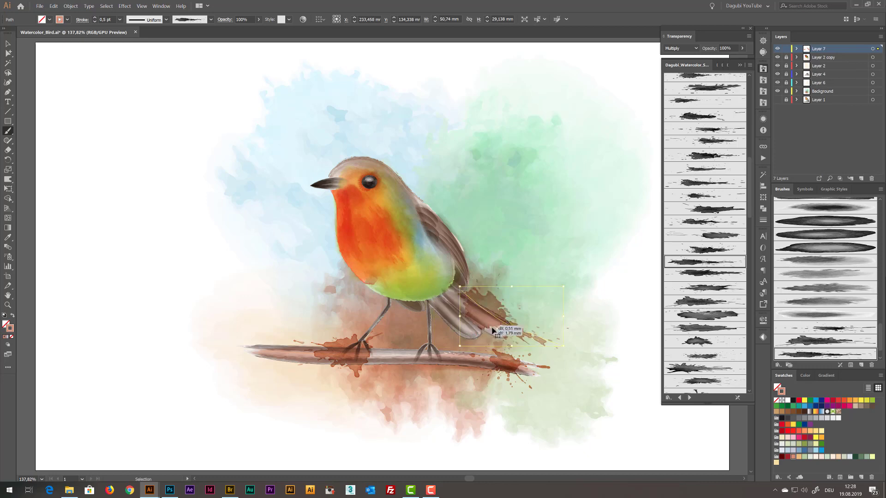
{"action": "left_click", "coordinate": [739, 430]}
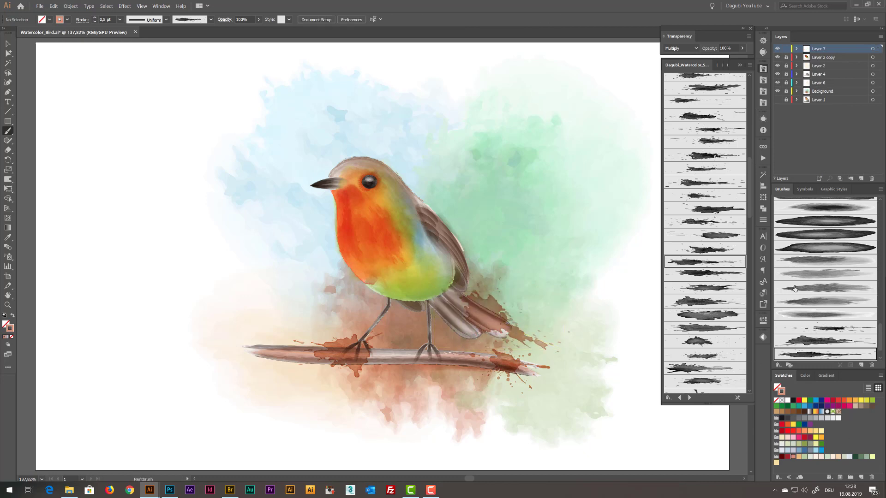
Add brown speckles in the wash below the branch with a fine-dot splatter brush at 1 pt.
{"action": "left_click_drag", "start_coordinate": [751, 213], "coordinate": [751, 378]}
{"action": "left_click", "coordinate": [705, 329]}
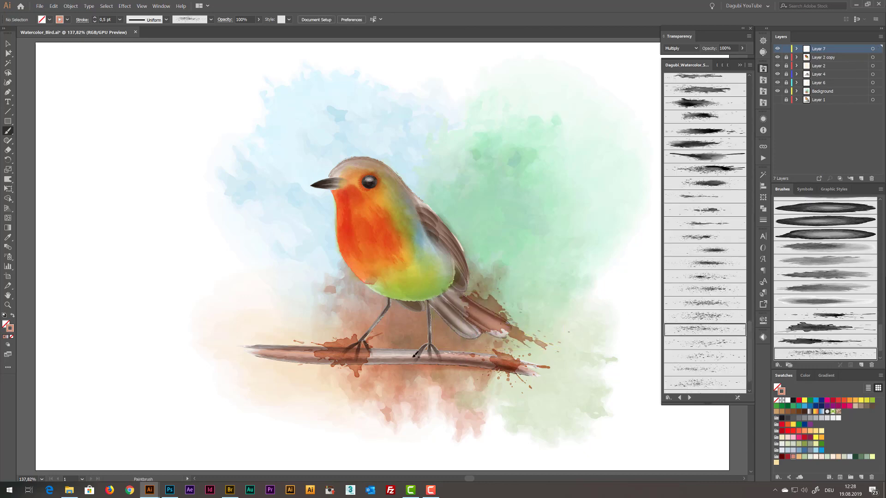
{"action": "left_click_drag", "start_coordinate": [433, 391], "coordinate": [433, 391]}
{"action": "left_click", "coordinate": [95, 17]}
{"action": "left_click", "coordinate": [94, 17]}
{"action": "left_click", "coordinate": [98, 390], "text": "ctrl"}
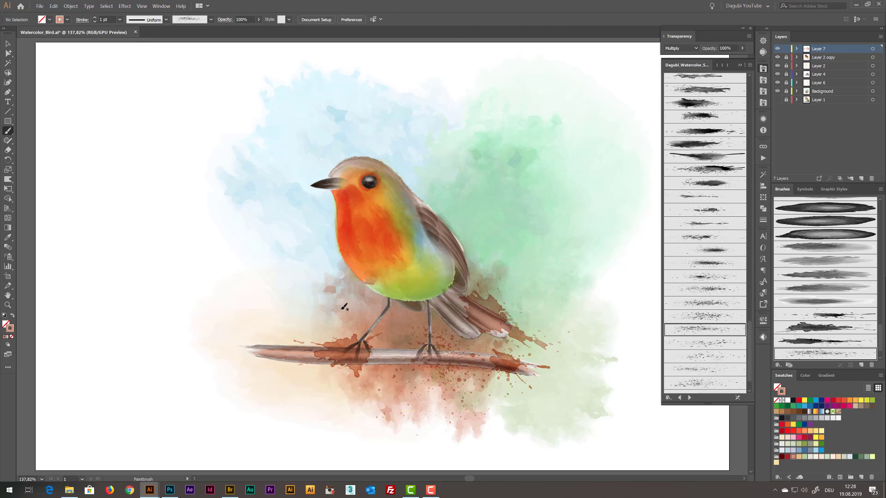
Paint light cyan speckles of RGB 126, 218, 238 about 61 × 34 mm behind the bird's back, redoing the first attempt.
{"action": "left_click", "coordinate": [730, 342]}
{"action": "left_click_drag", "start_coordinate": [468, 230], "coordinate": [632, 169]}
{"action": "key", "text": "ctrl+z"}
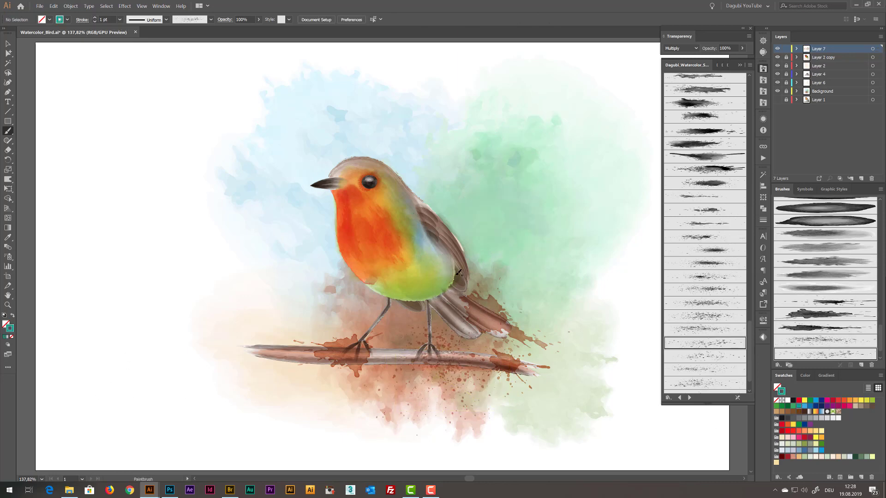
{"action": "left_click_drag", "start_coordinate": [445, 286], "coordinate": [570, 218]}
{"action": "left_click", "coordinate": [530, 238], "text": "ctrl"}
{"action": "left_click", "coordinate": [807, 376]}
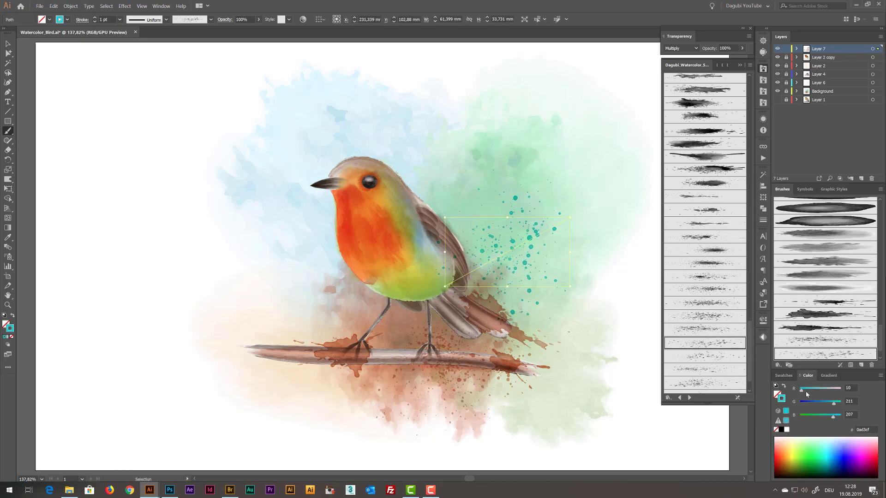
{"action": "left_click", "coordinate": [715, 440], "text": "ctrl"}
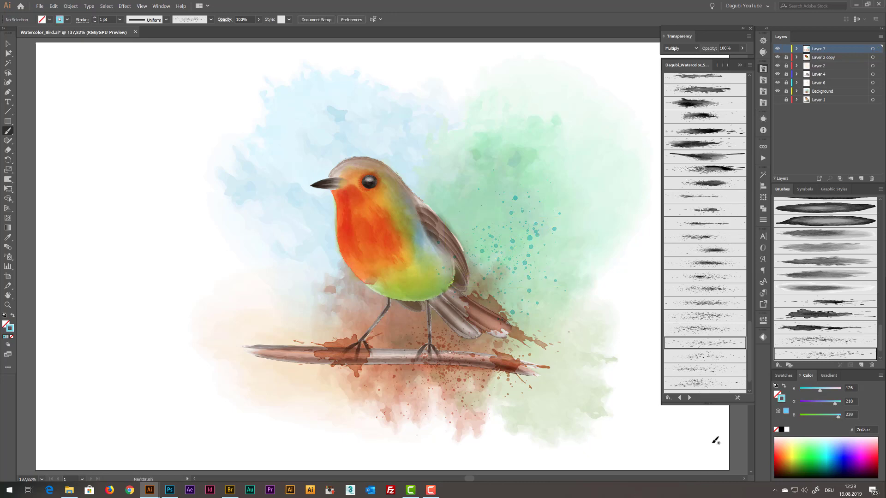
Paint light blue speckles of RGB 76, 218, 238 with another fine-dot brush and move them close behind the bird's head.
{"action": "left_click", "coordinate": [729, 356]}
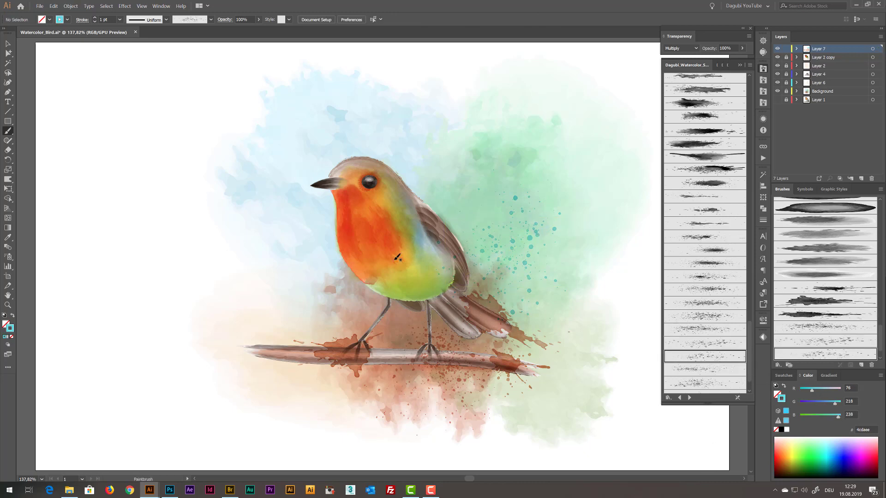
{"action": "left_click_drag", "start_coordinate": [415, 103], "coordinate": [406, 144]}
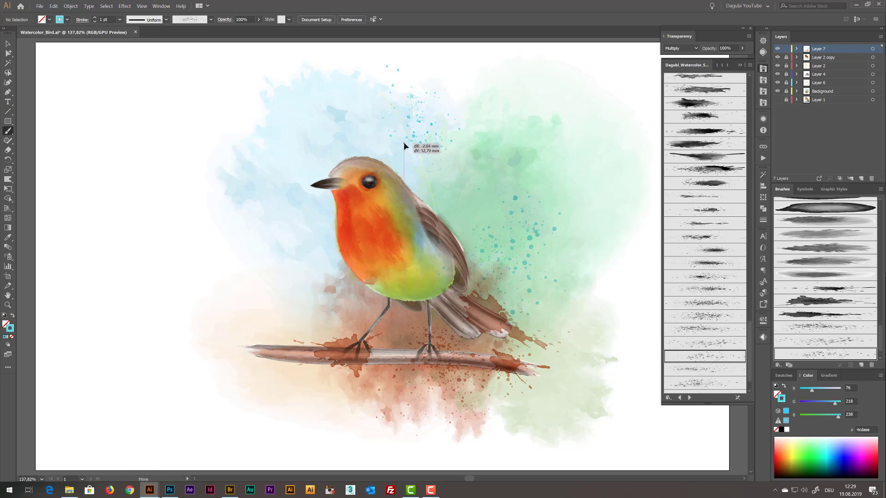
{"action": "left_click", "coordinate": [723, 452], "text": "ctrl"}
Paint red speckles about 60 × 19 mm outward from the bird's breast with a different fine-dot splatter brush.
{"action": "left_click", "coordinate": [783, 376]}
{"action": "left_click", "coordinate": [849, 401]}
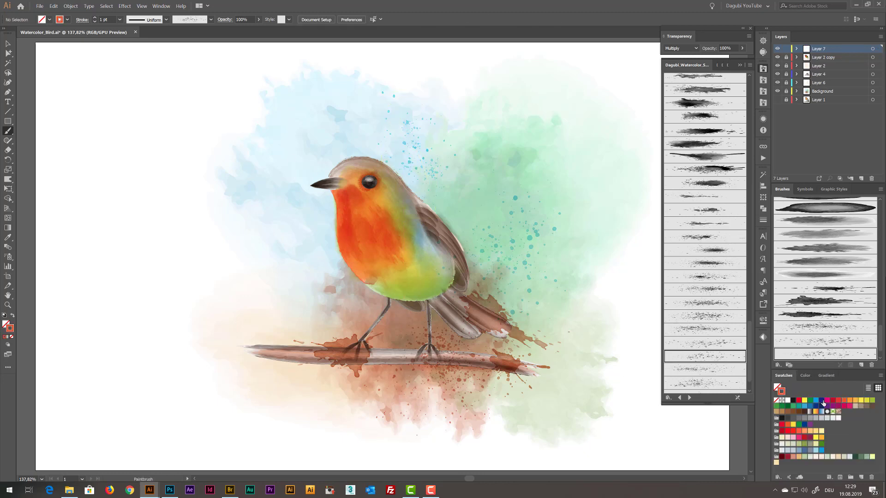
{"action": "left_click", "coordinate": [731, 370]}
{"action": "left_click_drag", "start_coordinate": [369, 255], "coordinate": [247, 217]}
Set the breast speckles to Normal blending, recolor them orange and shift them slightly over the breast.
{"action": "left_click", "coordinate": [681, 48]}
{"action": "left_click", "coordinate": [678, 57]}
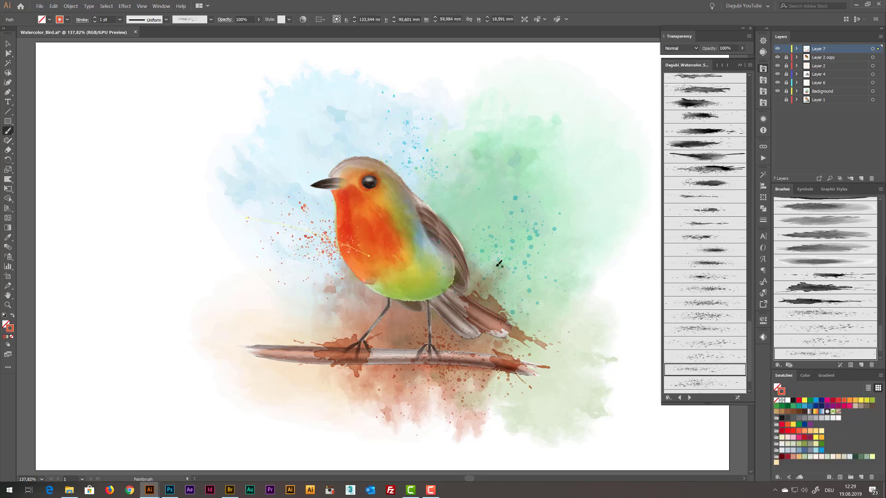
{"action": "left_click", "coordinate": [850, 401]}
{"action": "left_click_drag", "start_coordinate": [305, 233], "coordinate": [310, 237]}
{"action": "left_click", "coordinate": [103, 437], "text": "ctrl"}
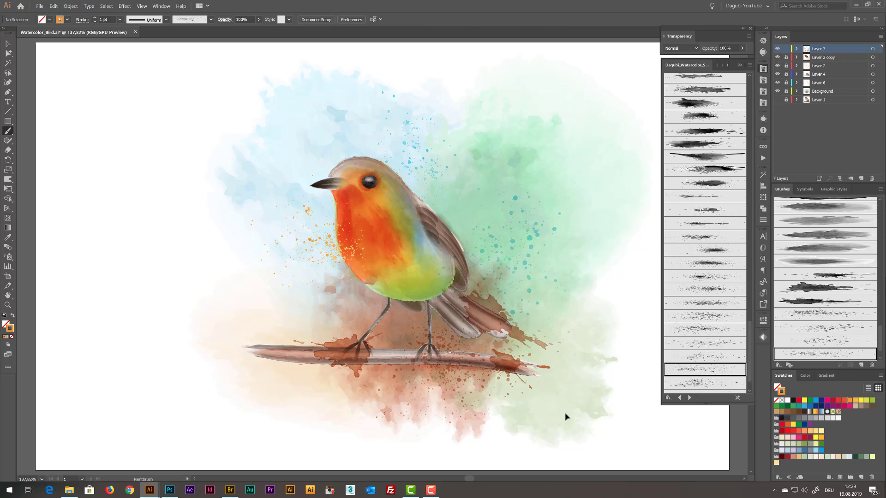
Paint dark red speckles of RGB 162, 28, 38 about 90 mm long around the branch's beak-side end.
{"action": "left_click", "coordinate": [788, 457]}
{"action": "scroll", "coordinate": [720, 369], "scroll_direction": "down", "scroll_amount": 3}
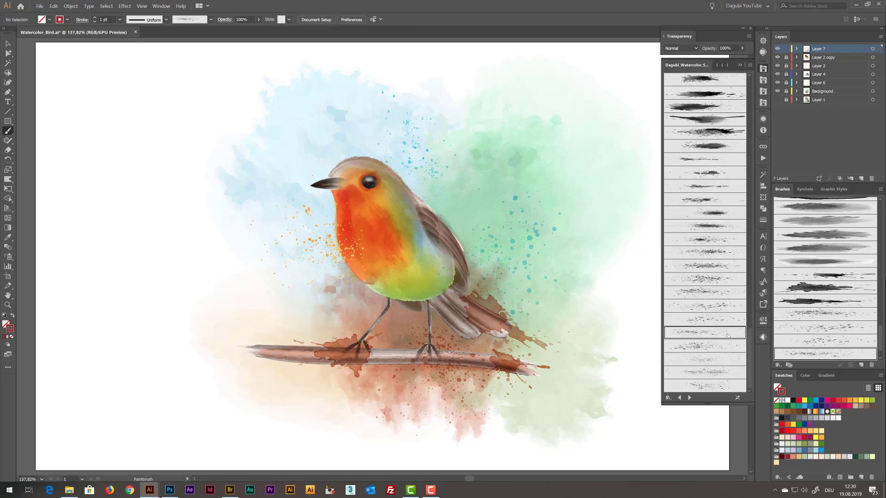
{"action": "left_click", "coordinate": [719, 385]}
{"action": "left_click_drag", "start_coordinate": [121, 352], "coordinate": [415, 358]}
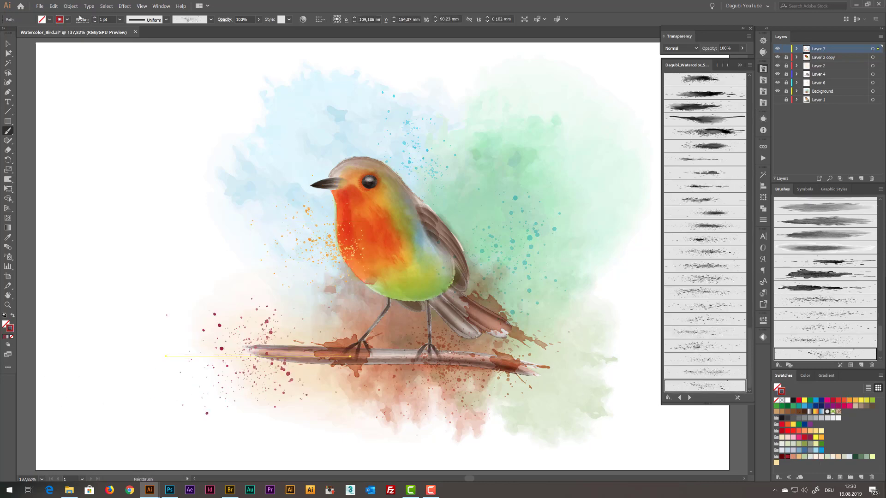
Expand the dark red speckles' appearance and erase the scattered dots above and below the branch with an enlarged eraser.
{"action": "left_click", "coordinate": [70, 6]}
{"action": "left_click", "coordinate": [87, 84]}
{"action": "double_click", "coordinate": [9, 150]}
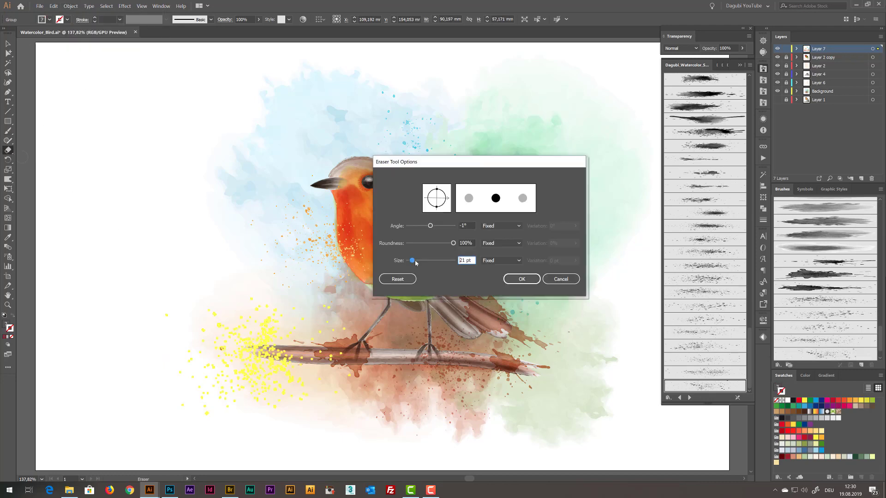
{"action": "left_click", "coordinate": [526, 280]}
{"action": "mouse_move", "coordinate": [148, 308]}
{"action": "left_mouse_down"}
{"action": "mouse_move", "coordinate": [268, 328]}
{"action": "mouse_move", "coordinate": [295, 332]}
{"action": "left_mouse_up"}
{"action": "left_click_drag", "start_coordinate": [308, 384], "coordinate": [143, 422]}
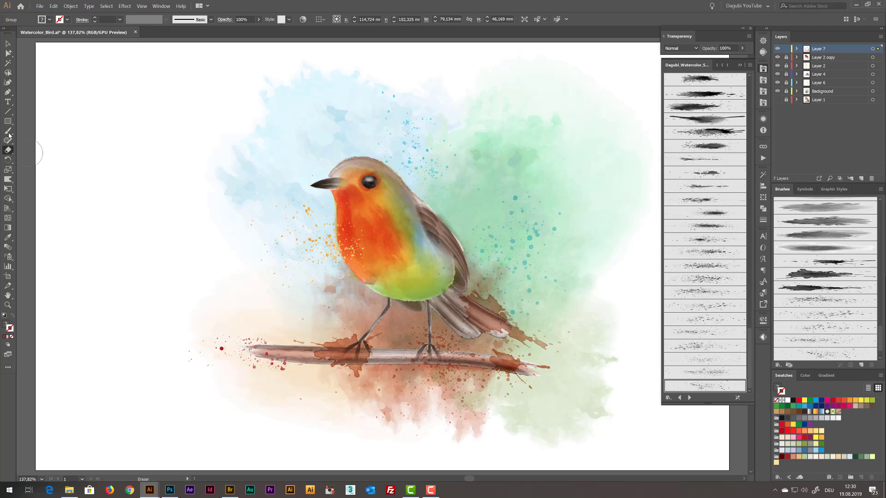
Nudge the remaining dark red speckles slightly along the branch and deselect them.
{"action": "left_click", "coordinate": [8, 44]}
{"action": "left_click_drag", "start_coordinate": [221, 355], "coordinate": [226, 352]}
{"action": "left_click", "coordinate": [113, 387]}
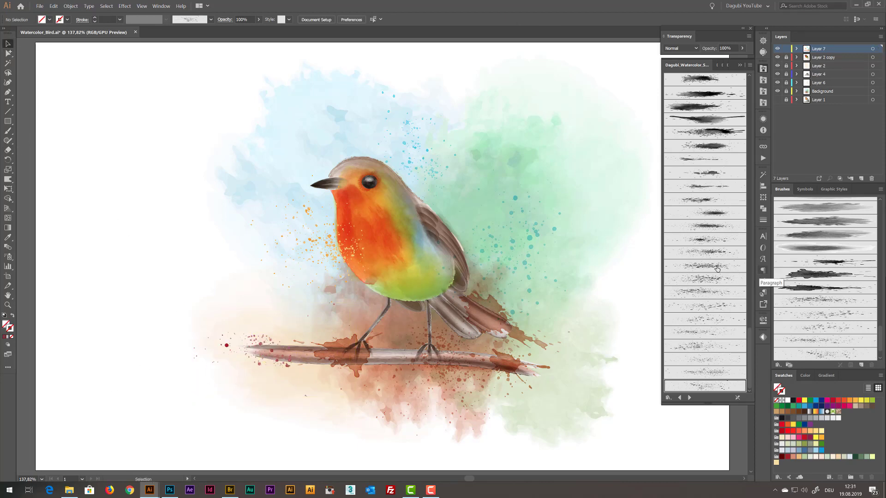
Place a splatter brush's artwork on the blank area beside the painting and lasso a diagonal band of its dots.
{"action": "left_click_drag", "start_coordinate": [722, 279], "coordinate": [72, 191]}
{"action": "left_click_drag", "start_coordinate": [70, 184], "coordinate": [277, 234]}
{"action": "key", "text": "q"}
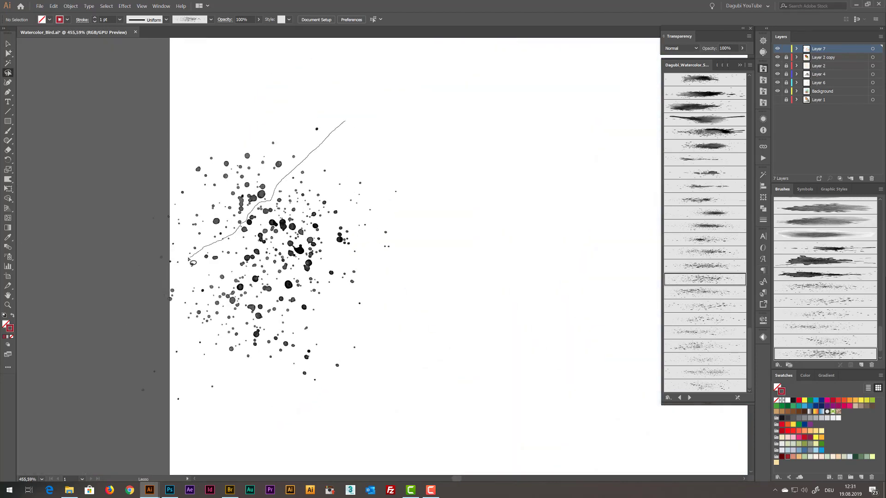
{"action": "left_click_drag", "start_coordinate": [272, 164], "coordinate": [323, 134]}
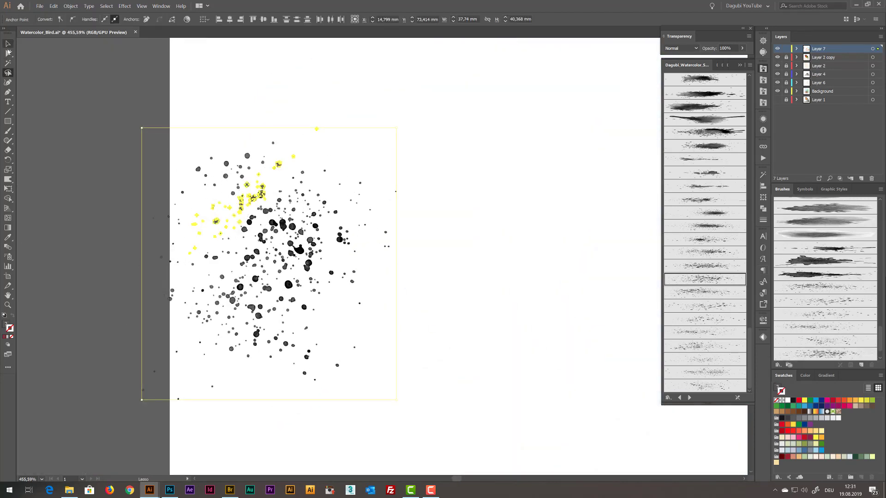
Isolate the diagonal band of dots from the splatter and remove the surplus and stray dots around it.
{"action": "key", "text": "a"}
{"action": "mouse_move", "coordinate": [279, 194]}
{"action": "left_mouse_down"}
{"action": "mouse_move", "coordinate": [322, 170]}
{"action": "mouse_move", "coordinate": [253, 302]}
{"action": "mouse_move", "coordinate": [169, 283]}
{"action": "mouse_move", "coordinate": [435, 237]}
{"action": "mouse_move", "coordinate": [195, 202]}
{"action": "left_mouse_up"}
{"action": "key", "text": "q"}
{"action": "left_click_drag", "start_coordinate": [330, 196], "coordinate": [191, 185]}
{"action": "mouse_move", "coordinate": [107, 280]}
{"action": "left_mouse_down"}
{"action": "mouse_move", "coordinate": [386, 62]}
{"action": "mouse_move", "coordinate": [125, 345]}
{"action": "left_mouse_up"}
{"action": "left_click", "coordinate": [56, 6]}
{"action": "left_click", "coordinate": [69, 32]}
{"action": "left_click_drag", "start_coordinate": [93, 93], "coordinate": [327, 141]}
{"action": "mouse_move", "coordinate": [148, 124]}
{"action": "left_mouse_down"}
{"action": "mouse_move", "coordinate": [199, 167]}
{"action": "mouse_move", "coordinate": [170, 167]}
{"action": "left_mouse_up"}
{"action": "key", "text": "Delete"}
{"action": "key", "text": "Delete"}
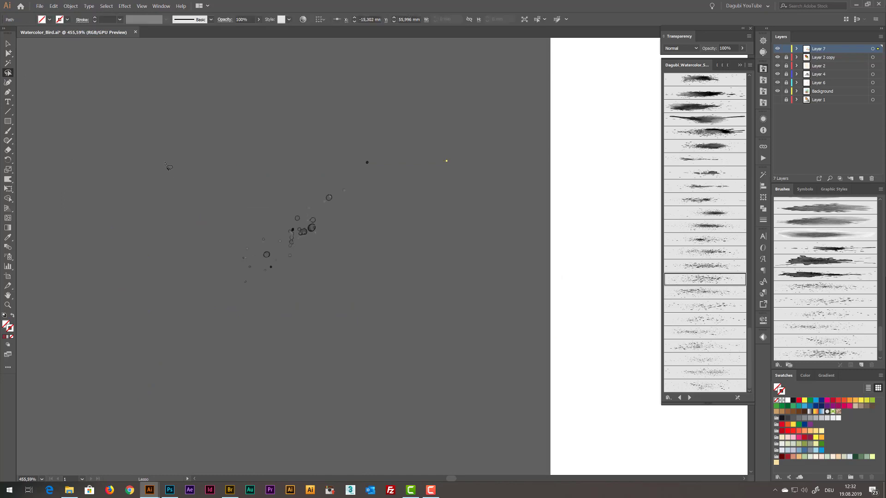
Move the isolated dots onto the blank artboard area and rotate them so the band runs horizontally.
{"action": "key", "text": "a"}
{"action": "left_click", "coordinate": [312, 225]}
{"action": "left_click_drag", "start_coordinate": [312, 225], "coordinate": [322, 229]}
{"action": "left_click_drag", "start_coordinate": [429, 257], "coordinate": [584, 257]}
{"action": "left_click_drag", "start_coordinate": [585, 257], "coordinate": [437, 190]}
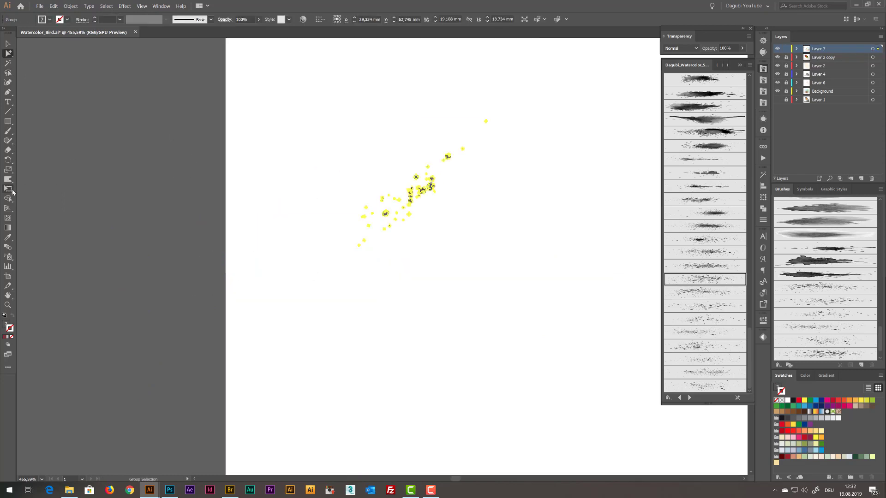
{"action": "left_click", "coordinate": [8, 189]}
{"action": "left_click_drag", "start_coordinate": [488, 248], "coordinate": [431, 275]}
Save the horizontal band of dots as a new art brush and remove the source dots from the artboard.
{"action": "left_click", "coordinate": [861, 365]}
{"action": "left_click", "coordinate": [663, 287]}
{"action": "left_click", "coordinate": [660, 324]}
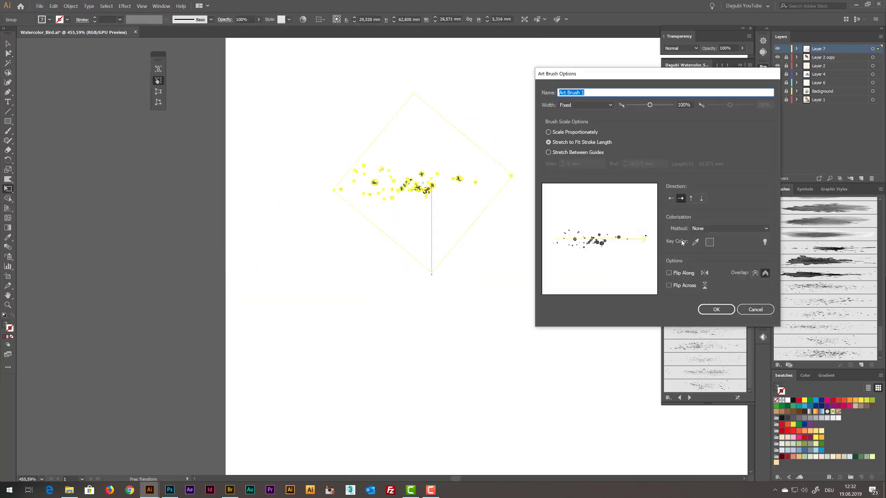
{"action": "left_click", "coordinate": [708, 309]}
{"action": "left_click", "coordinate": [54, 6]}
{"action": "left_click", "coordinate": [69, 74]}
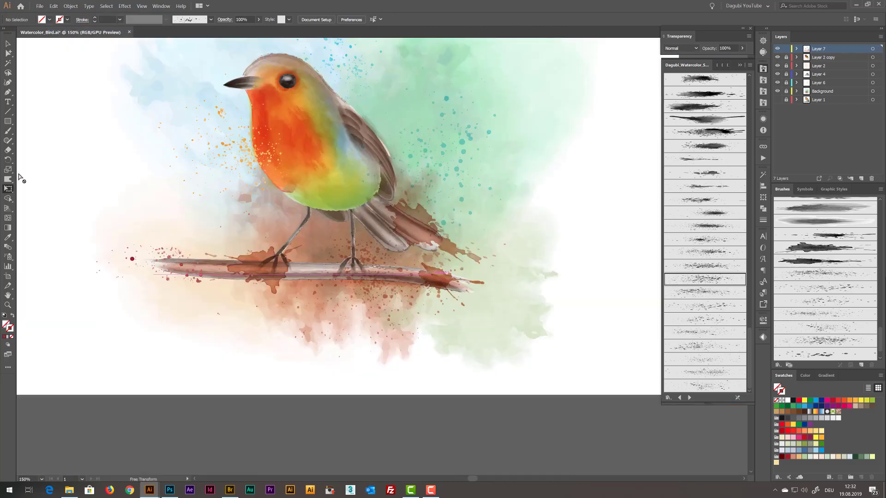
Paint dark red splatters about 68 mm long off the branch's tail-side end with the new brush at 2 pt.
{"action": "key", "text": "b"}
{"action": "left_click", "coordinate": [787, 457]}
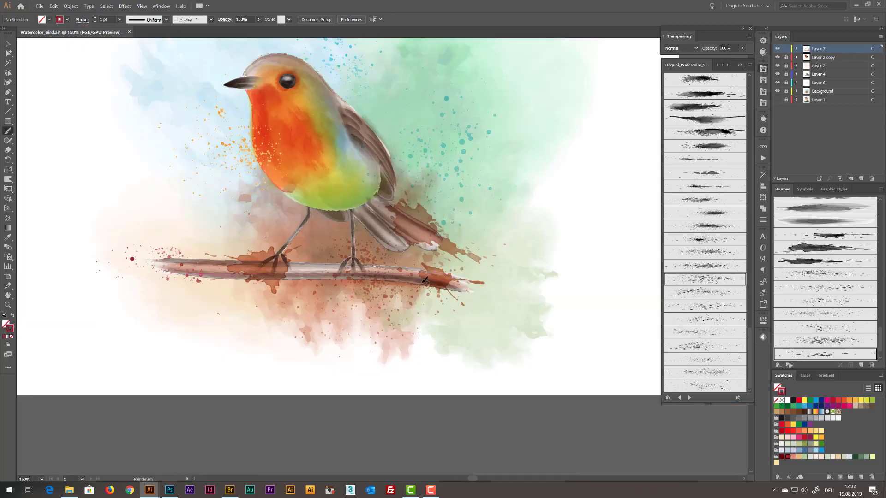
{"action": "left_click_drag", "start_coordinate": [491, 297], "coordinate": [562, 306]}
{"action": "left_click", "coordinate": [94, 22]}
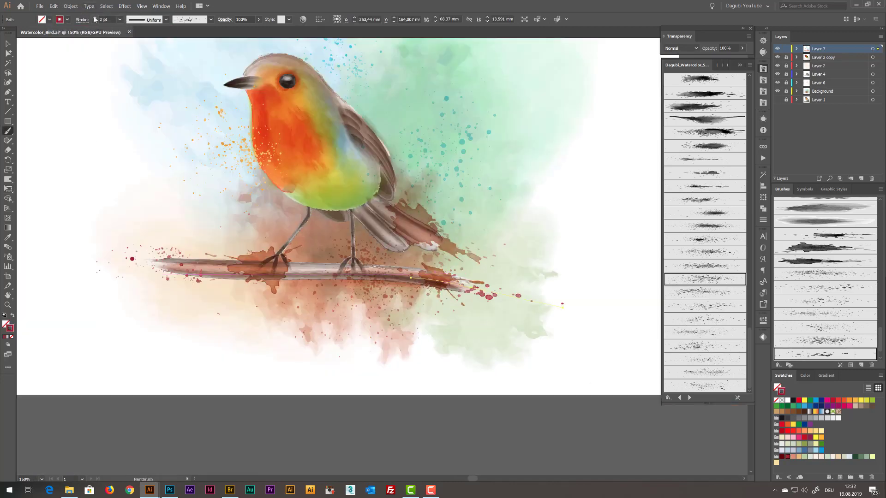
{"action": "key", "text": "ctrl+shift+a"}
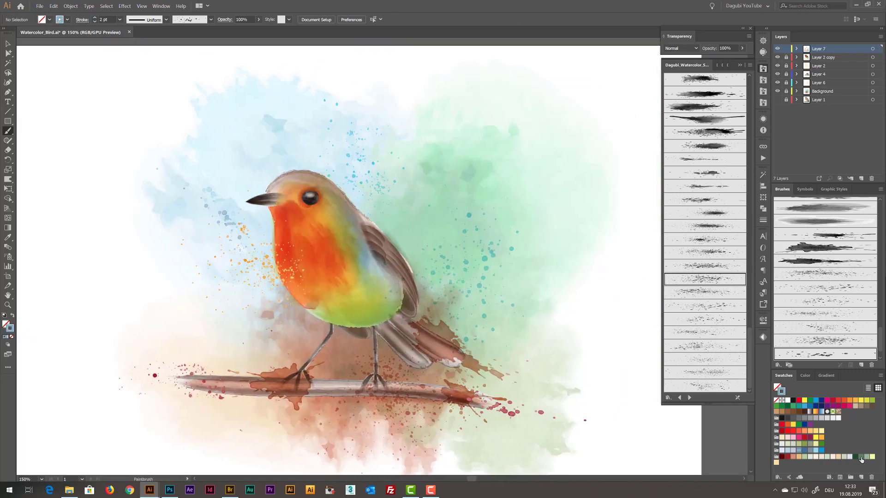
Paint olive splatters about 46 by 49 mm in the green wash above the bird's back.
{"action": "left_click_drag", "start_coordinate": [450, 158], "coordinate": [440, 164]}
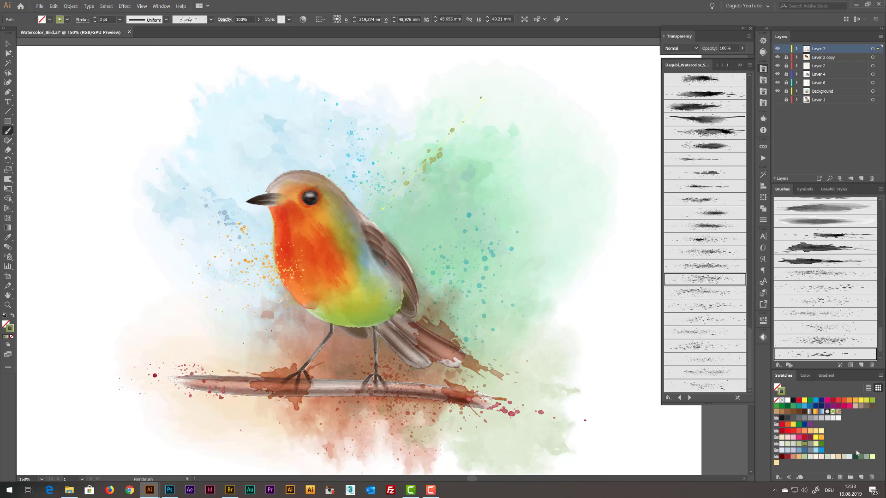
{"action": "left_click", "coordinate": [805, 375]}
{"action": "key", "text": "ctrl+shift+a"}
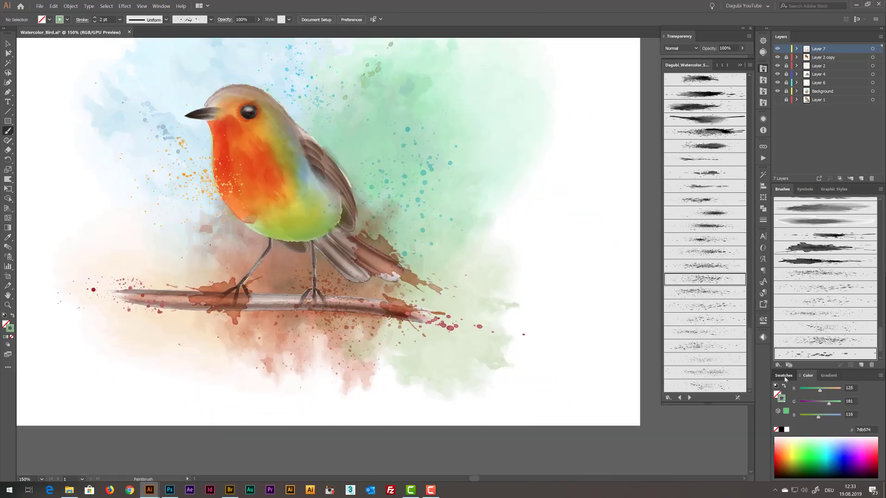
Add small yellow splatters just above the branch's tail-side tip and deselect them.
{"action": "left_click", "coordinate": [784, 375]}
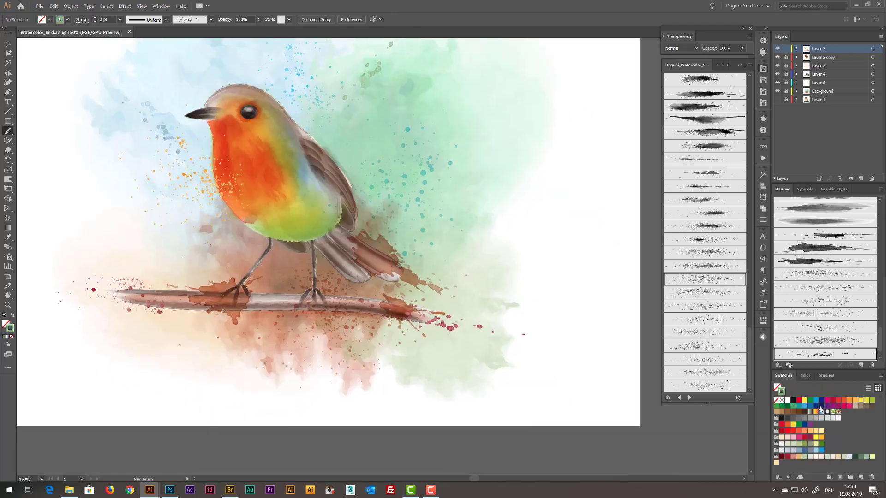
{"action": "left_click", "coordinate": [461, 316], "text": "ctrl"}
{"action": "left_click", "coordinate": [597, 403], "text": "ctrl"}
On Layer 2 copy, paint a Multiply gradient stroke about 162 mm long along the whole branch at 1.5 pt.
{"action": "left_click", "coordinate": [833, 58]}
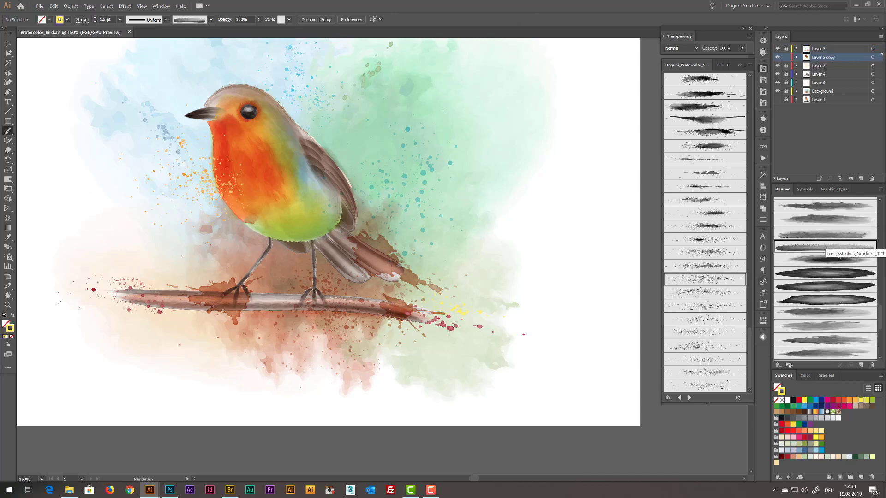
{"action": "left_click", "coordinate": [682, 48]}
{"action": "left_click", "coordinate": [689, 65]}
{"action": "left_click_drag", "start_coordinate": [396, 308], "coordinate": [459, 327]}
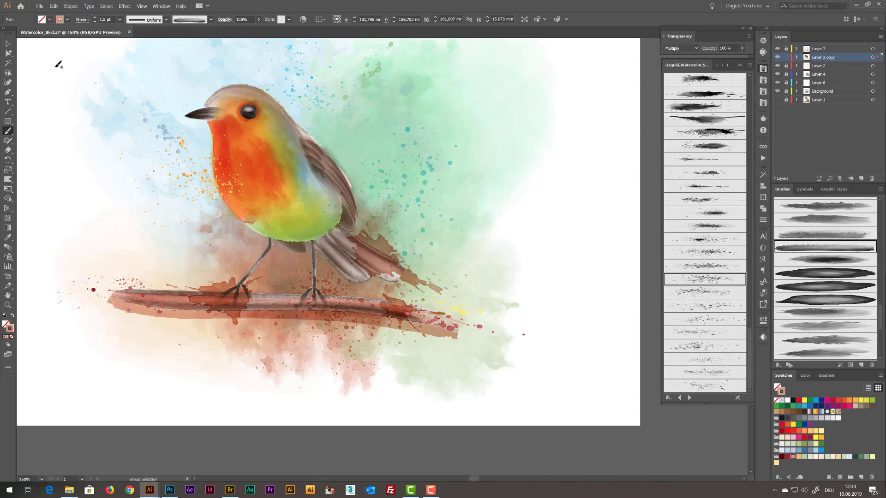
Warp the branch stroke to fit the branch, thin it to 0.8 pt and recolor it RGB 161, 71, 39.
{"action": "key", "text": "shift+r"}
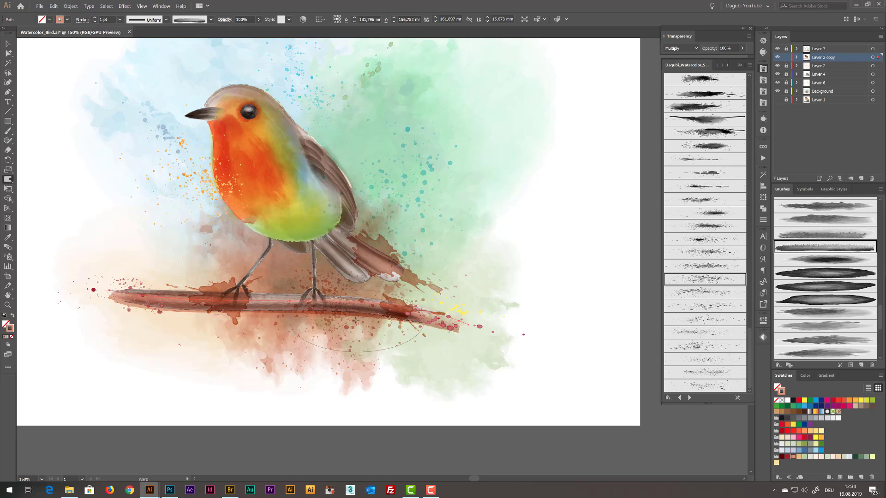
{"action": "left_click", "coordinate": [94, 22]}
{"action": "left_click", "coordinate": [95, 22]}
{"action": "left_click", "coordinate": [787, 457]}
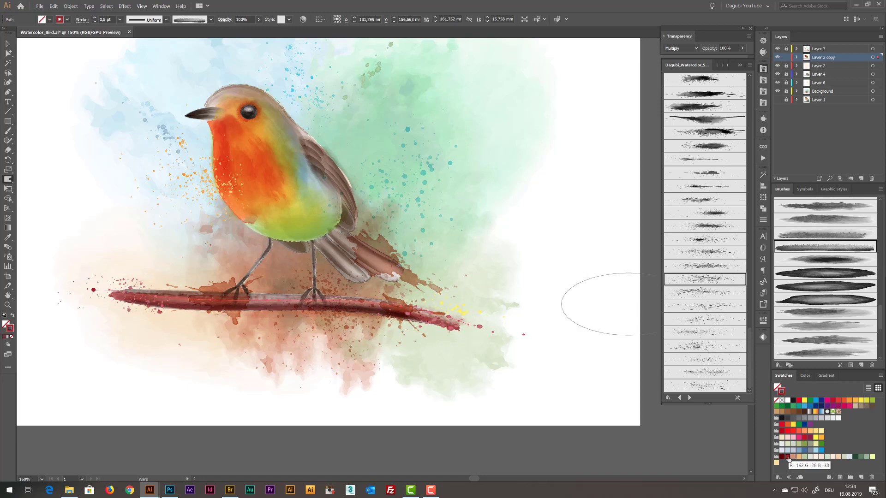
{"action": "left_click", "coordinate": [805, 375]}
{"action": "left_click", "coordinate": [715, 444], "text": "ctrl"}
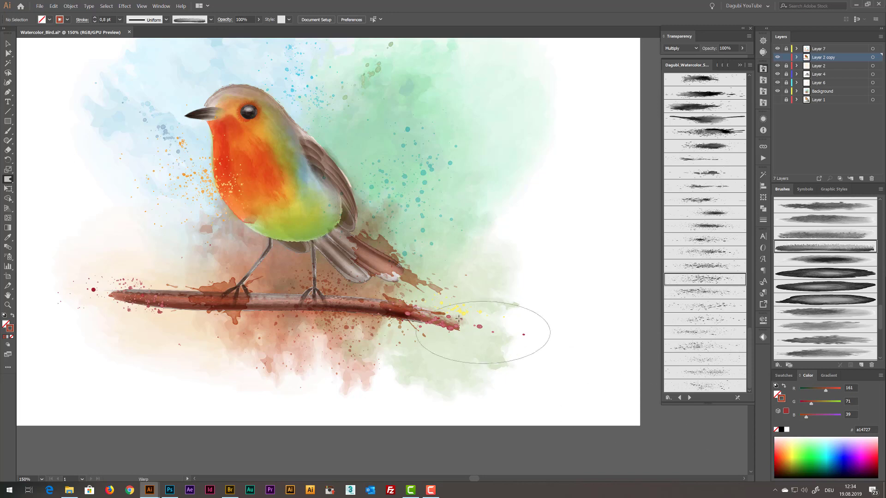
Paint olive-green splatters across the lower belly and tail base with a 0.8 pt splatter brush in Multiply mode.
{"action": "left_click_drag", "start_coordinate": [352, 216], "coordinate": [434, 259]}
{"action": "left_click", "coordinate": [8, 131]}
{"action": "left_click_drag", "start_coordinate": [880, 317], "coordinate": [880, 344]}
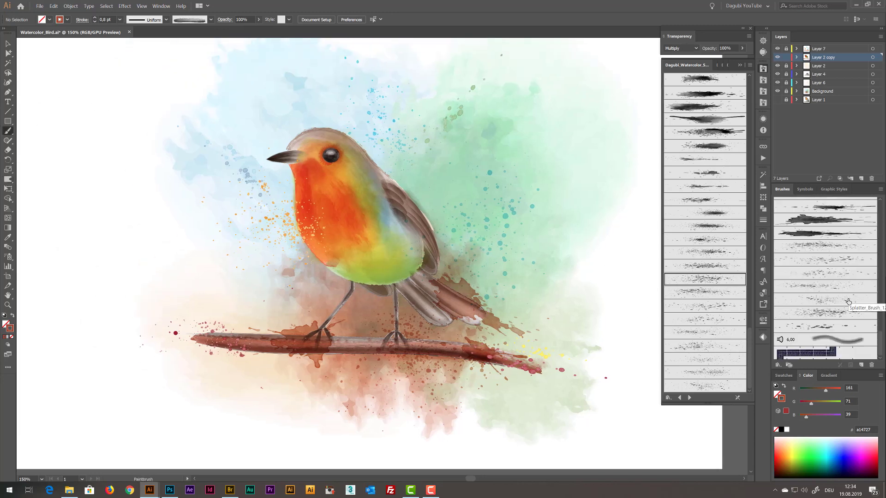
{"action": "left_click", "coordinate": [846, 300]}
{"action": "left_click", "coordinate": [783, 376]}
{"action": "left_click", "coordinate": [672, 48]}
{"action": "left_click", "coordinate": [673, 57]}
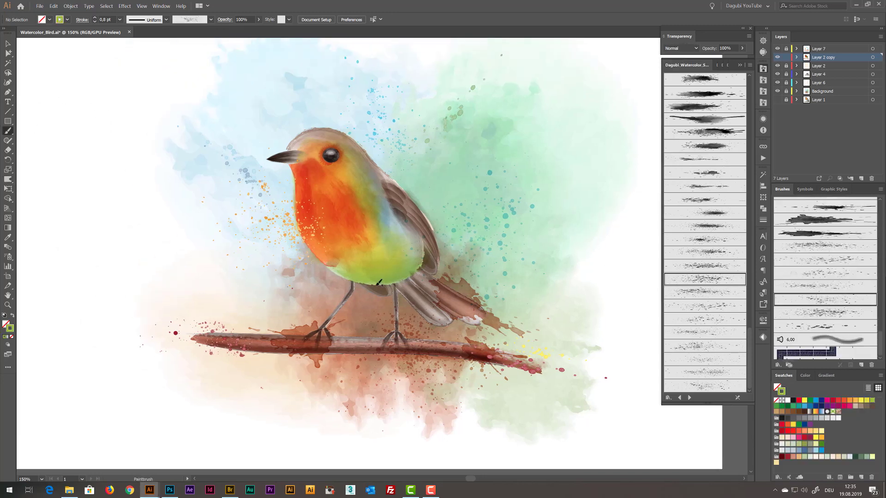
{"action": "left_click", "coordinate": [681, 48]}
{"action": "left_click", "coordinate": [681, 77]}
{"action": "left_click", "coordinate": [716, 253]}
{"action": "left_click_drag", "start_coordinate": [322, 266], "coordinate": [440, 310]}
{"action": "left_click", "coordinate": [741, 447], "text": "ctrl"}
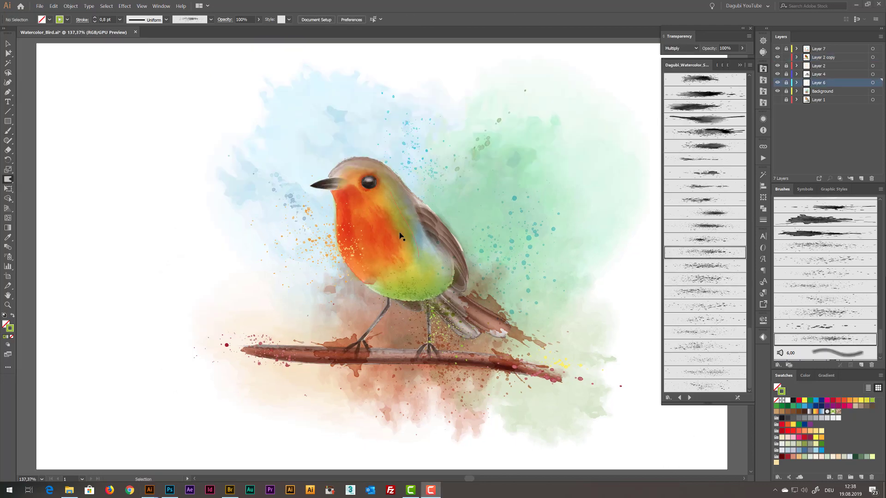
Lock Layer 2 copy, unlock Layer 2 and select all of Layer 2's artwork.
{"action": "scroll", "coordinate": [485, 265], "scroll_direction": "up", "scroll_amount": 5}
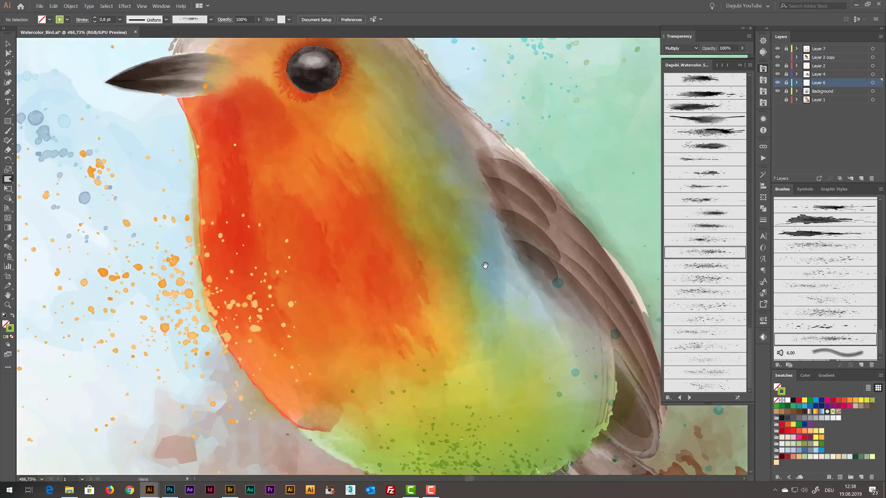
{"action": "left_click", "coordinate": [777, 66]}
{"action": "left_click", "coordinate": [786, 57]}
{"action": "left_click", "coordinate": [786, 65]}
{"action": "left_click", "coordinate": [825, 67]}
{"action": "left_click", "coordinate": [872, 66]}
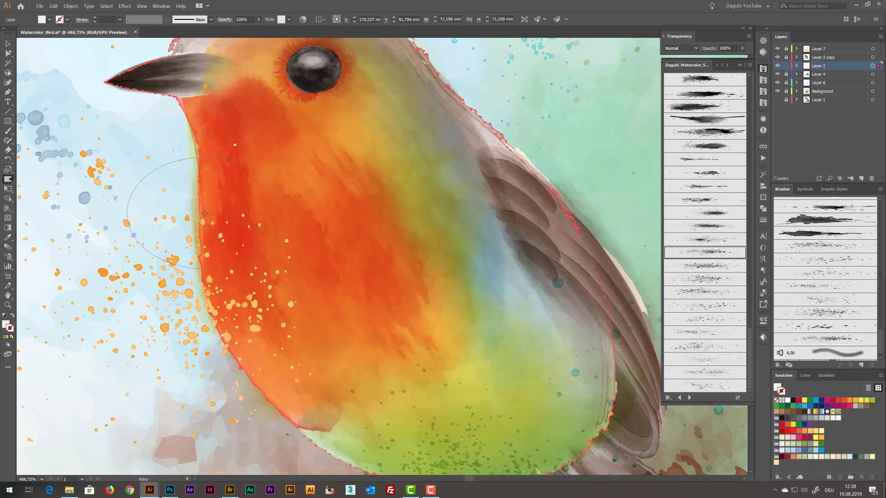
Warp the outline of Layer 2's base shape to follow the bird's breast and belly edges.
{"action": "double_click", "coordinate": [8, 179]}
{"action": "left_click", "coordinate": [408, 199]}
{"action": "left_click_drag", "start_coordinate": [436, 213], "coordinate": [378, 289]}
{"action": "left_click_drag", "start_coordinate": [342, 251], "coordinate": [348, 330]}
{"action": "left_click_drag", "start_coordinate": [325, 168], "coordinate": [318, 174]}
{"action": "mouse_move", "coordinate": [435, 445]}
{"action": "left_mouse_down"}
{"action": "mouse_move", "coordinate": [447, 221]}
{"action": "mouse_move", "coordinate": [432, 106]}
{"action": "left_mouse_up"}
{"action": "left_click_drag", "start_coordinate": [481, 298], "coordinate": [272, 279]}
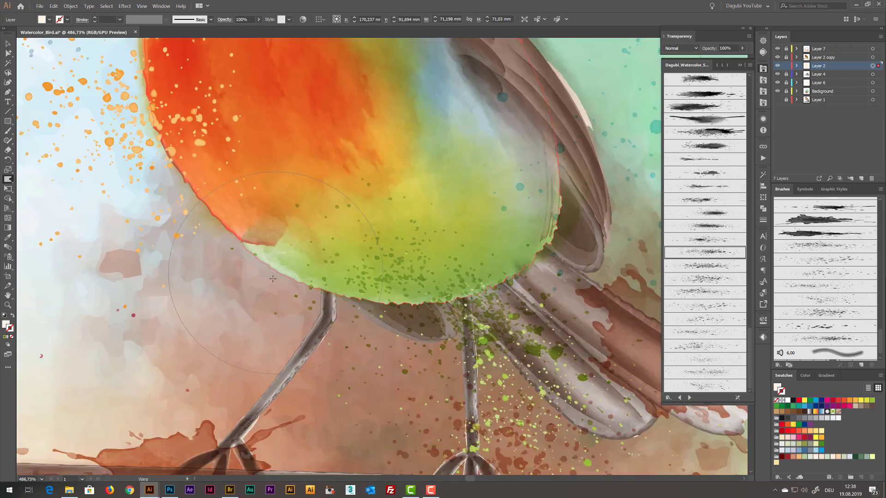
{"action": "left_click_drag", "start_coordinate": [275, 110], "coordinate": [347, 395]}
{"action": "left_click_drag", "start_coordinate": [310, 265], "coordinate": [307, 279]}
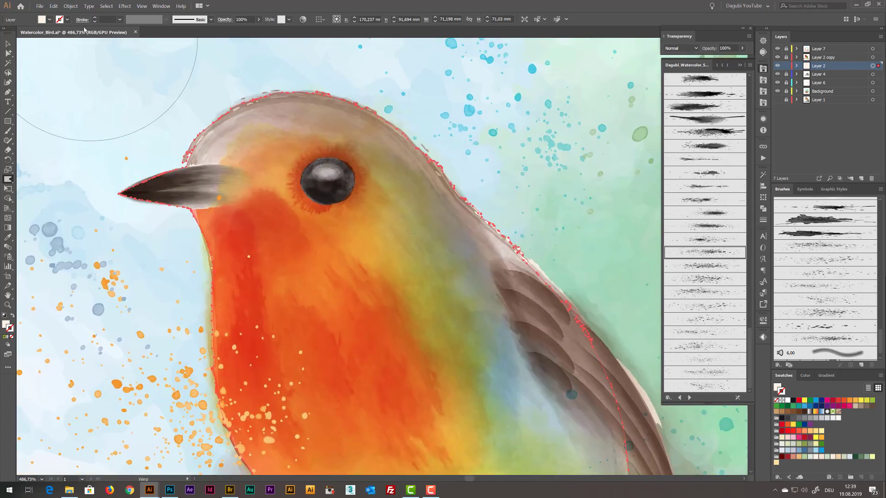
Set the Warp tool's Simplify option to 1.
{"action": "double_click", "coordinate": [8, 179]}
{"action": "left_click", "coordinate": [404, 141]}
{"action": "left_click", "coordinate": [406, 194]}
{"action": "scroll", "coordinate": [572, 157], "scroll_direction": "down", "scroll_amount": 5}
{"action": "double_click", "coordinate": [8, 179]}
{"action": "left_click", "coordinate": [377, 141]}
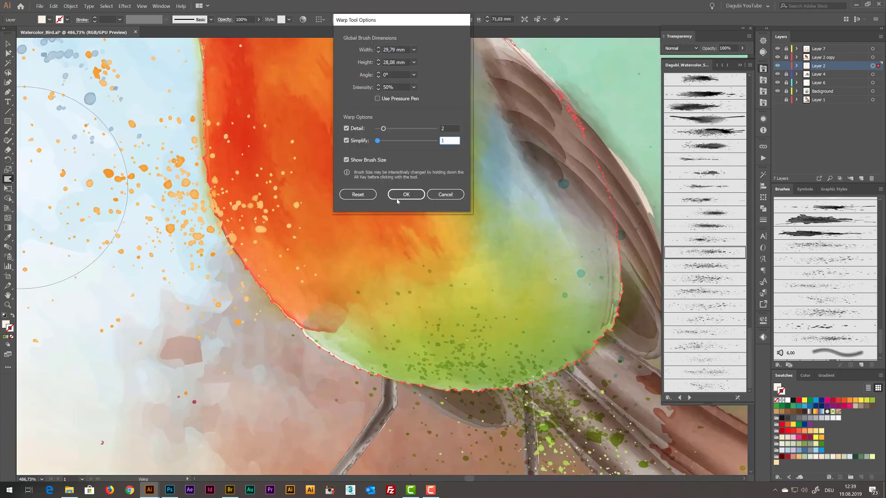
{"action": "left_click", "coordinate": [406, 194]}
Warp the base shape's outline at the lower breast to match the painted edge and deselect it.
{"action": "left_click_drag", "start_coordinate": [288, 316], "coordinate": [300, 310]}
{"action": "left_click_drag", "start_coordinate": [287, 127], "coordinate": [231, 325]}
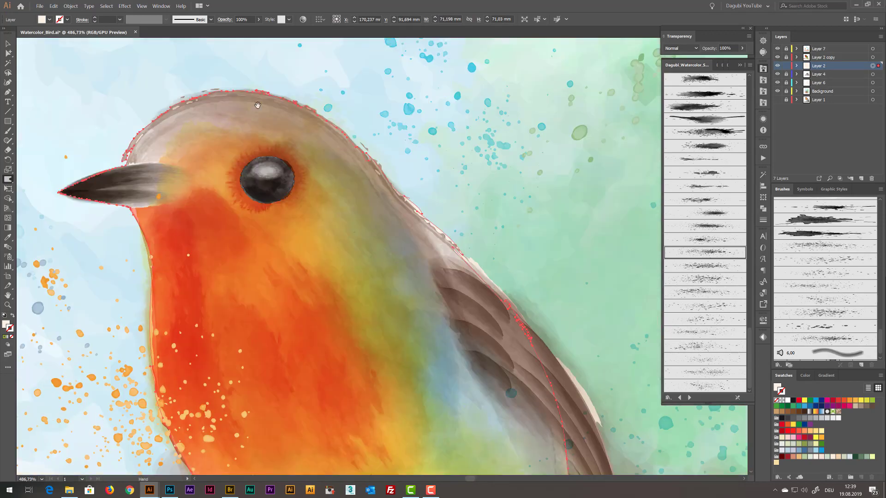
{"action": "left_click_drag", "start_coordinate": [257, 103], "coordinate": [279, 102]}
{"action": "mouse_move", "coordinate": [513, 409]}
{"action": "left_mouse_down"}
{"action": "mouse_move", "coordinate": [504, 382]}
{"action": "mouse_move", "coordinate": [358, 163]}
{"action": "left_mouse_up"}
{"action": "key", "text": "ctrl+shift+a"}
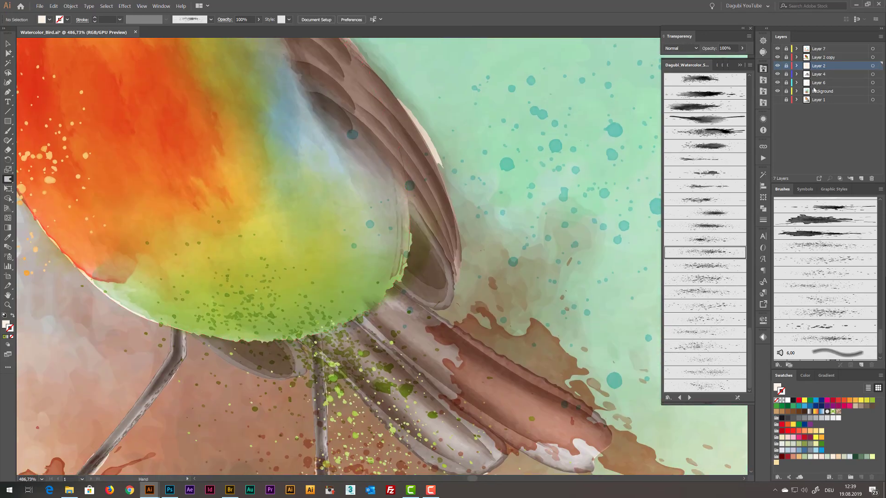
Undo the last warp, reapply the Warp tool's options and try to warp the artwork beside the tail.
{"action": "mouse_move", "coordinate": [548, 344]}
{"action": "left_mouse_down"}
{"action": "mouse_move", "coordinate": [500, 232]}
{"action": "mouse_move", "coordinate": [475, 233]}
{"action": "left_mouse_up"}
{"action": "left_click", "coordinate": [54, 6]}
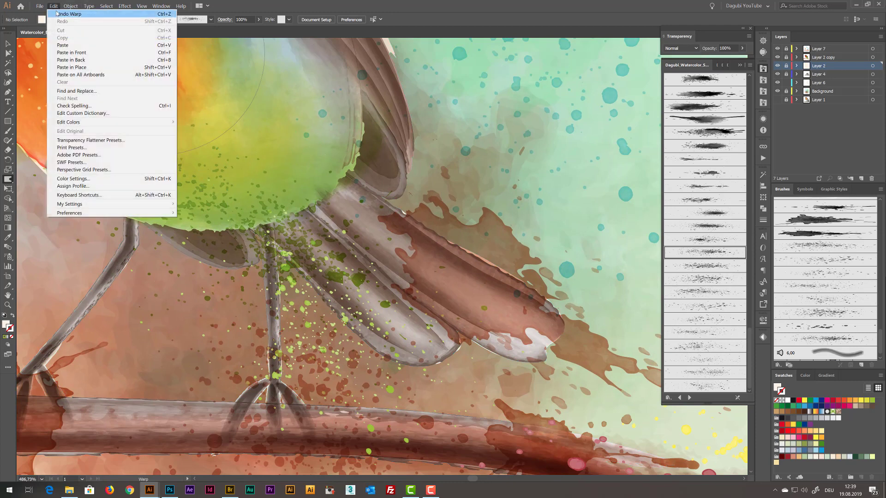
{"action": "left_click", "coordinate": [63, 14]}
{"action": "double_click", "coordinate": [7, 179]}
{"action": "left_click", "coordinate": [405, 196]}
{"action": "left_click", "coordinate": [642, 221]}
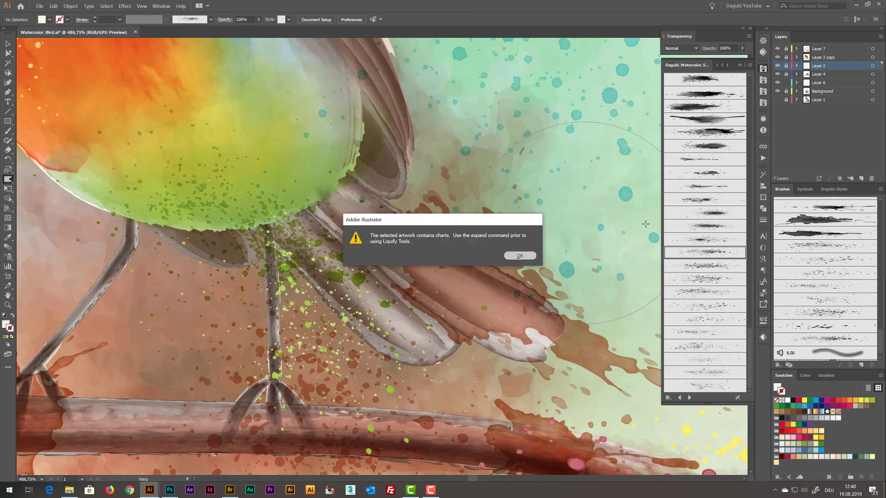
{"action": "left_click", "coordinate": [518, 255]}
On Layer 6, warp the base shape's outline along the tail's upper edge to match the painted feathers.
{"action": "left_click", "coordinate": [819, 82]}
{"action": "left_click_drag", "start_coordinate": [562, 203], "coordinate": [532, 224]}
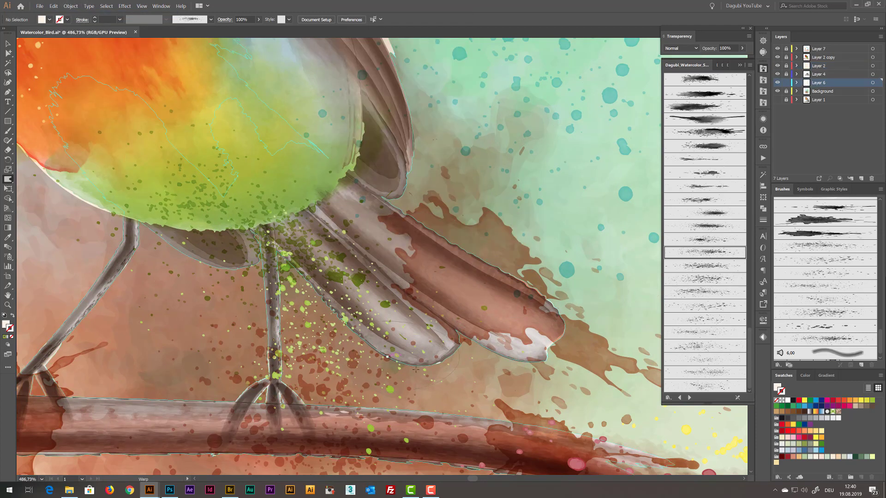
{"action": "left_click_drag", "start_coordinate": [308, 280], "coordinate": [478, 251]}
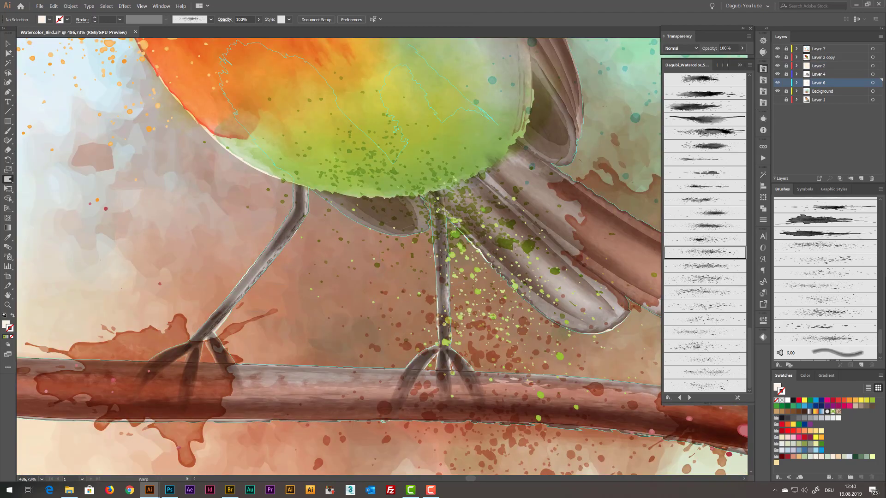
{"action": "scroll", "coordinate": [489, 337], "scroll_direction": "down", "scroll_amount": 2}
{"action": "scroll", "coordinate": [489, 336], "scroll_direction": "up", "scroll_amount": 3}
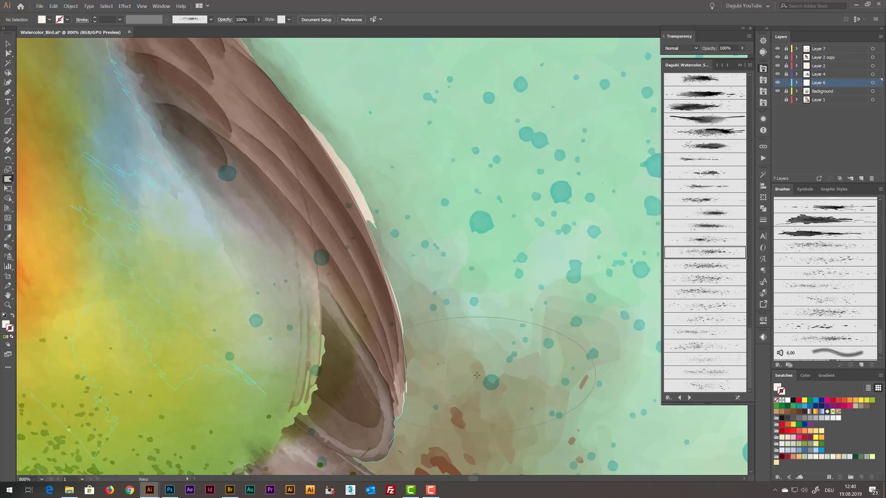
Select all of Layer 6's artwork and erase the pale fringe along the wing's outer edge.
{"action": "left_click_drag", "start_coordinate": [411, 386], "coordinate": [435, 422]}
{"action": "left_click", "coordinate": [872, 83]}
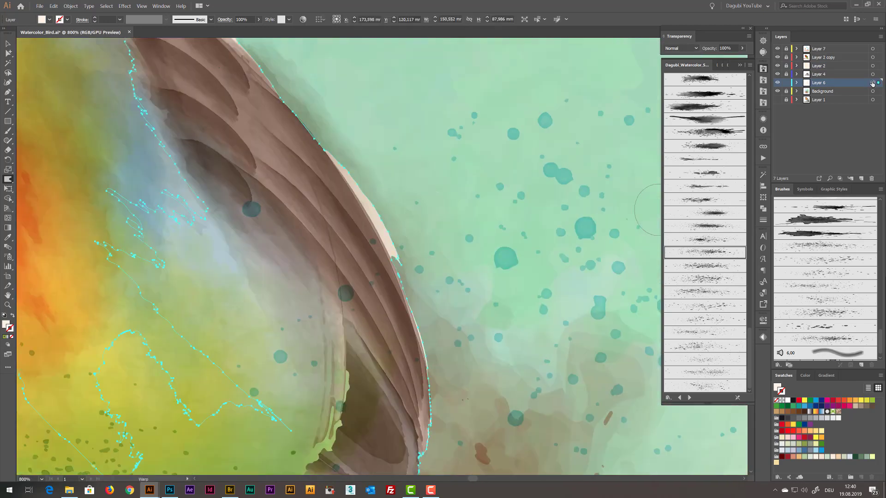
{"action": "key", "text": "shift+e"}
{"action": "left_click_drag", "start_coordinate": [408, 111], "coordinate": [468, 236]}
{"action": "scroll", "coordinate": [475, 197], "scroll_direction": "down", "scroll_amount": 5}
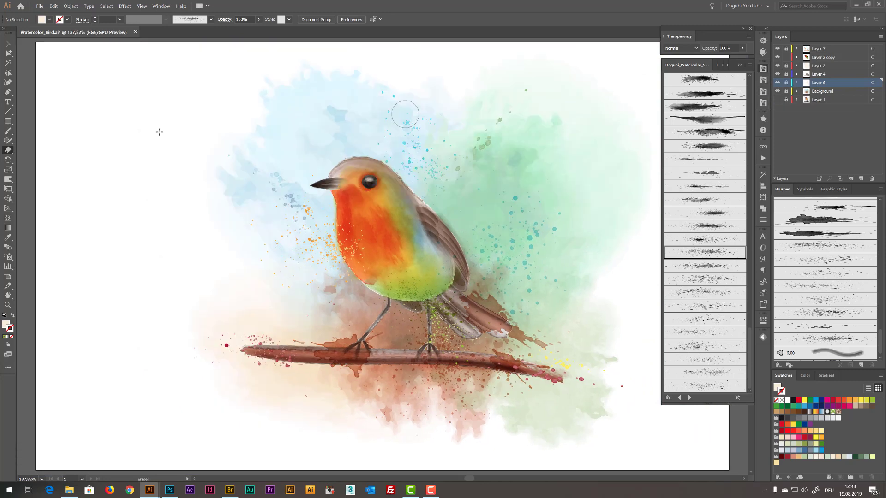
On Layer 2 copy, paint green wash strokes in Multiply mode over the lower belly to deepen its color.
{"action": "key", "text": "b"}
{"action": "scroll", "coordinate": [819, 277], "scroll_direction": "up", "scroll_amount": 5}
{"action": "left_click", "coordinate": [818, 224]}
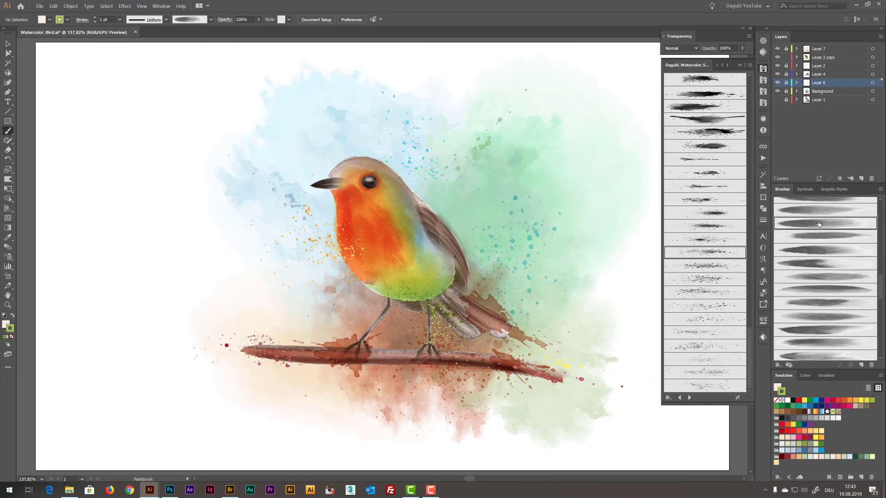
{"action": "scroll", "coordinate": [418, 282], "scroll_direction": "up", "scroll_amount": 4}
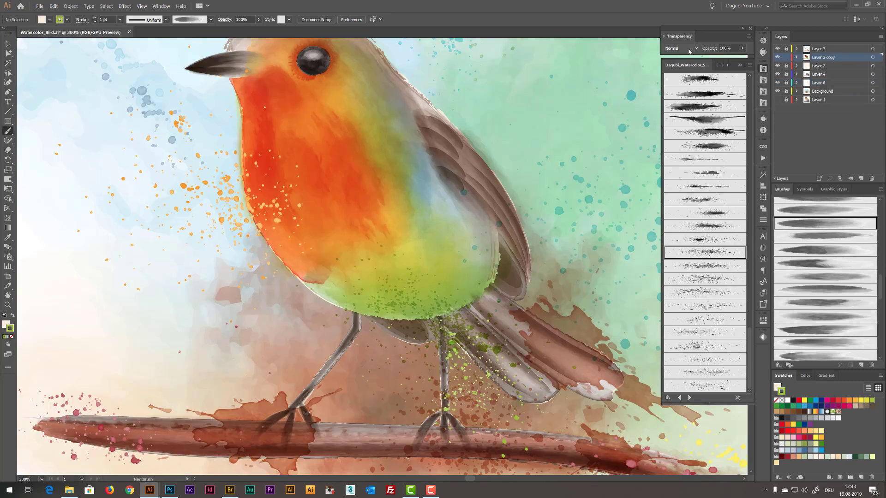
{"action": "mouse_move", "coordinate": [408, 234]}
{"action": "left_mouse_down"}
{"action": "mouse_move", "coordinate": [408, 319]}
{"action": "mouse_move", "coordinate": [403, 290]}
{"action": "left_mouse_up"}
{"action": "left_click_drag", "start_coordinate": [355, 231], "coordinate": [357, 298]}
{"action": "left_click", "coordinate": [106, 6]}
{"action": "left_click", "coordinate": [116, 29]}
Apply a different wash brush to the yellow stroke along the breast, set its weight to 1 pt and deselect it.
{"action": "left_click", "coordinate": [826, 304]}
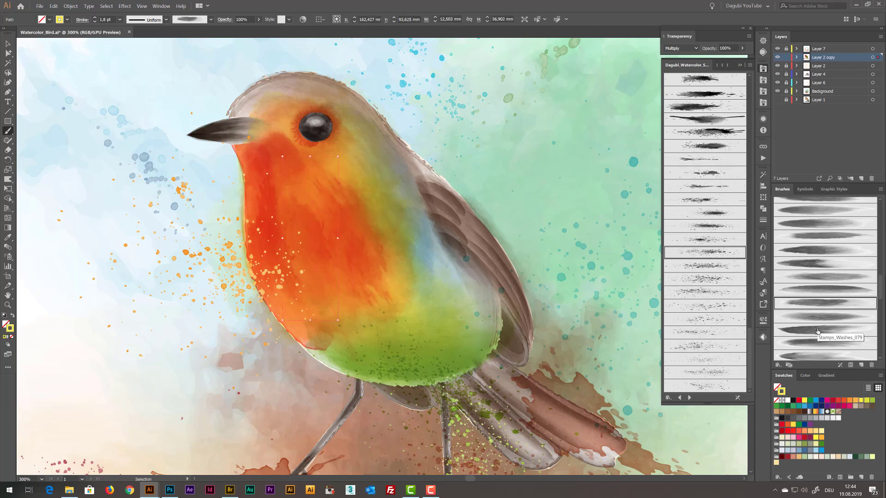
{"action": "left_click", "coordinate": [825, 329]}
{"action": "left_click", "coordinate": [796, 57]}
{"action": "left_click", "coordinate": [868, 65]}
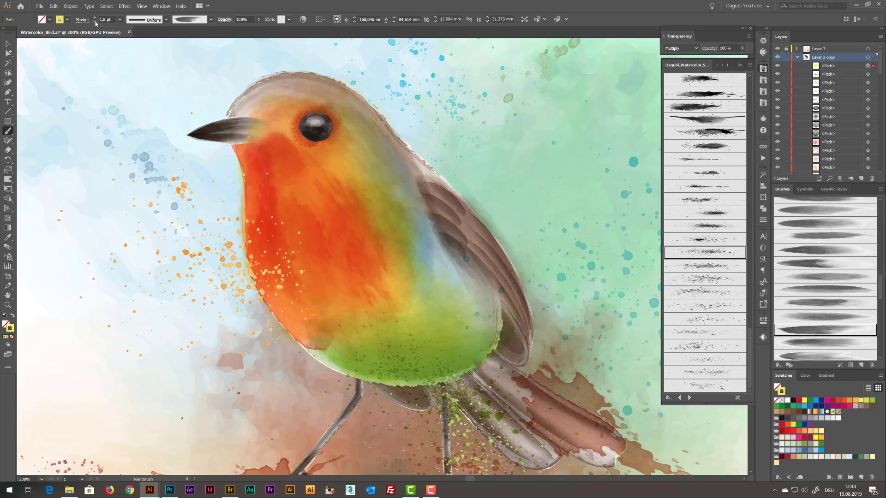
{"action": "scroll", "coordinate": [257, 235], "scroll_direction": "down", "scroll_amount": 3}
{"action": "left_click", "coordinate": [638, 155], "text": "ctrl"}
{"action": "left_click", "coordinate": [797, 57]}
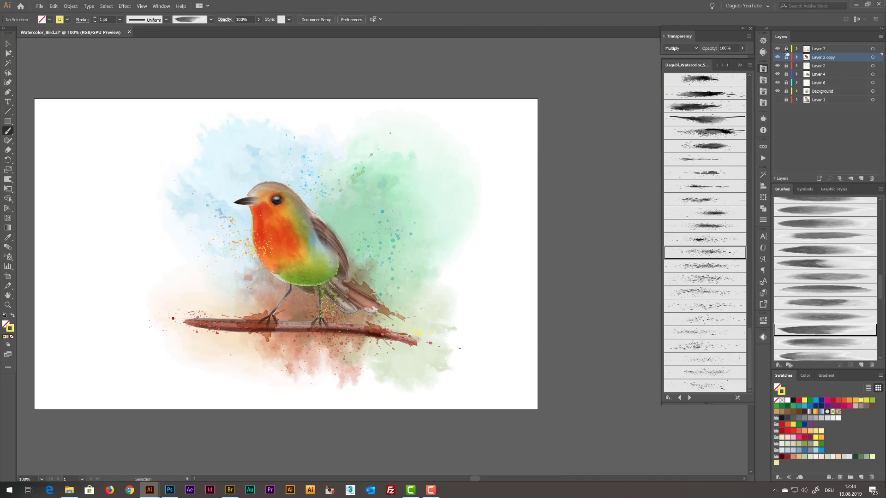
Lock Layer 2 copy, unlock Layer 7 and transform its brown splash path over the tail with Free Transform.
{"action": "left_click", "coordinate": [786, 57]}
{"action": "left_click", "coordinate": [786, 48]}
{"action": "left_click", "coordinate": [796, 49]}
{"action": "left_click", "coordinate": [778, 142]}
{"action": "left_click", "coordinate": [778, 142]}
{"action": "left_click", "coordinate": [867, 142]}
{"action": "scroll", "coordinate": [351, 313], "scroll_direction": "up", "scroll_amount": 3}
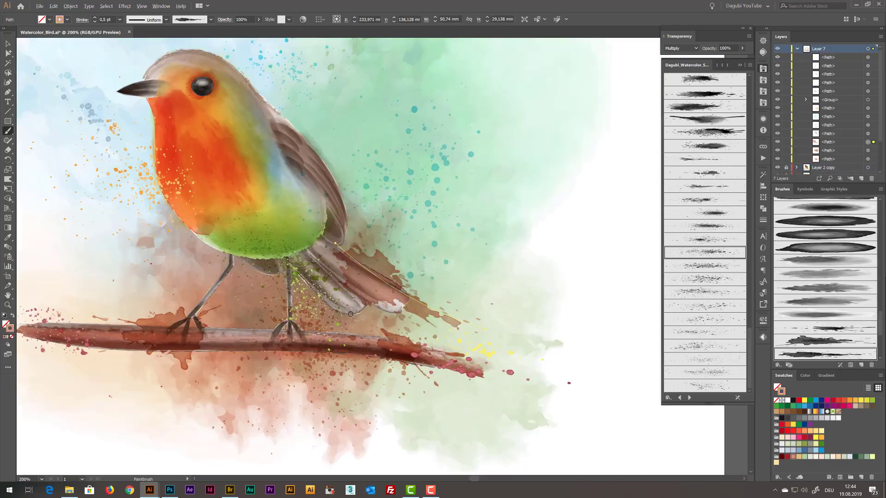
{"action": "left_click", "coordinate": [8, 189]}
{"action": "mouse_move", "coordinate": [386, 272]}
{"action": "left_mouse_down"}
{"action": "mouse_move", "coordinate": [360, 274]}
{"action": "mouse_move", "coordinate": [337, 247]}
{"action": "left_mouse_up"}
{"action": "scroll", "coordinate": [556, 272], "scroll_direction": "down", "scroll_amount": 2}
{"action": "left_click", "coordinate": [643, 277], "text": "ctrl"}
On Layer 7, paint a reddish-brown splatter stroke around the tail tip, set its weight to 2 pt and deselect it.
{"action": "scroll", "coordinate": [838, 310], "scroll_direction": "down", "scroll_amount": 5}
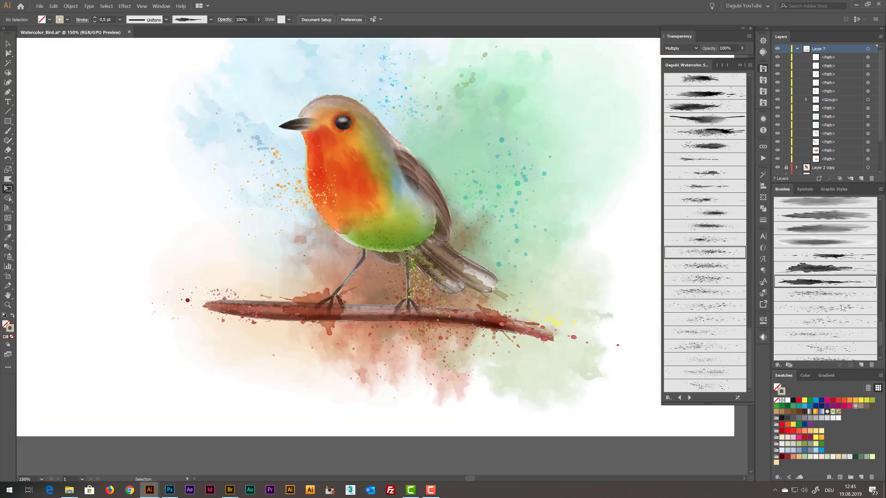
{"action": "left_click", "coordinate": [840, 312]}
{"action": "left_click", "coordinate": [796, 49]}
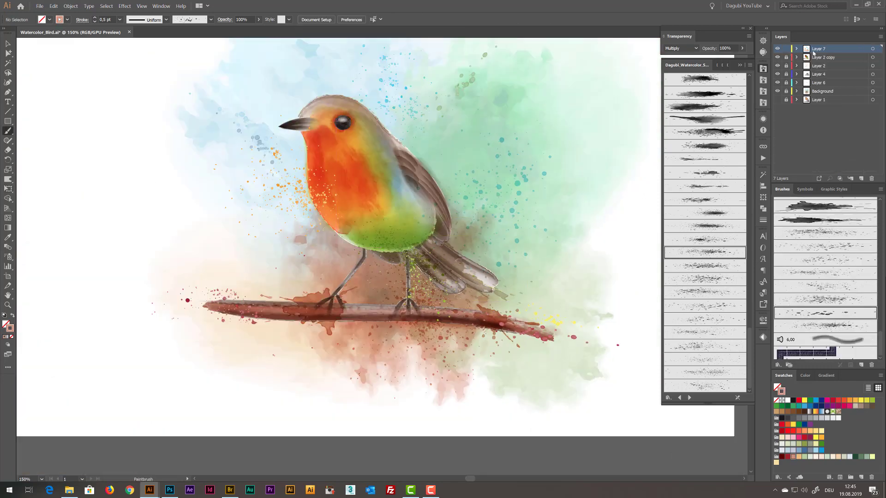
{"action": "left_click_drag", "start_coordinate": [511, 287], "coordinate": [461, 307]}
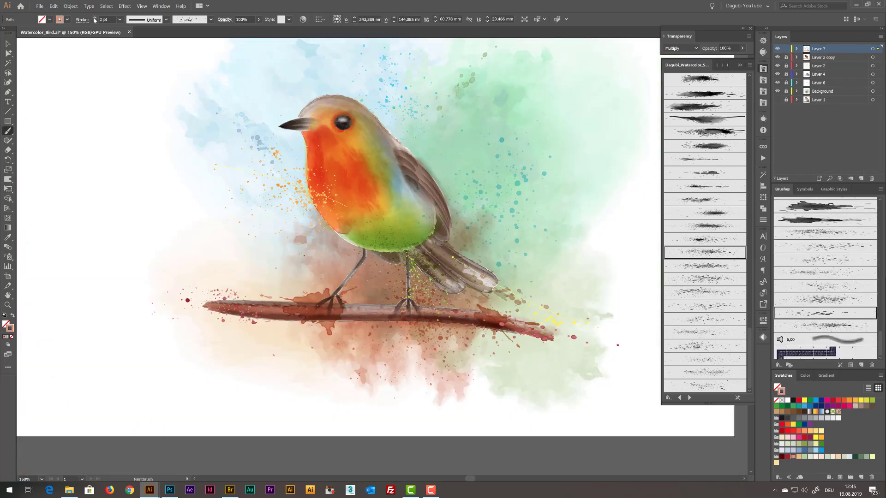
{"action": "left_click", "coordinate": [683, 463]}
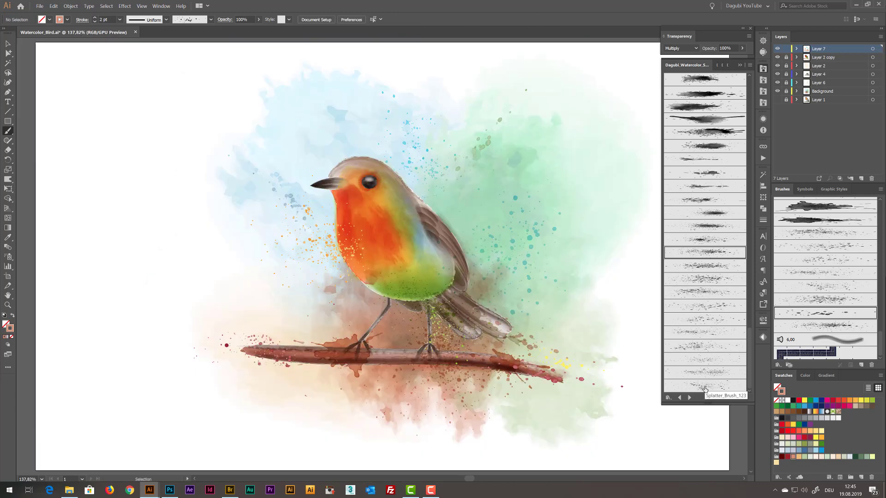
On Layer 4, paint a brown wash stroke over the feathers beneath the belly with a 0.5 pt weight.
{"action": "scroll", "coordinate": [827, 233], "scroll_direction": "up", "scroll_amount": 5}
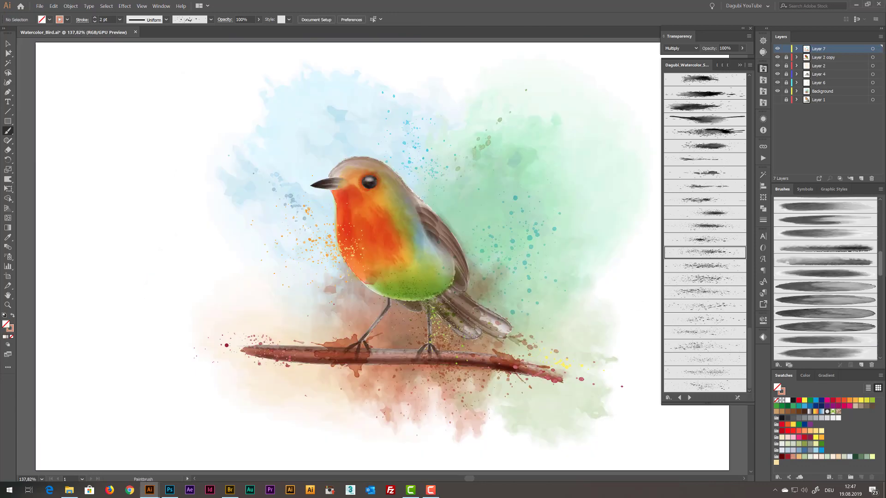
{"action": "left_click", "coordinate": [827, 232]}
{"action": "left_click", "coordinate": [821, 75]}
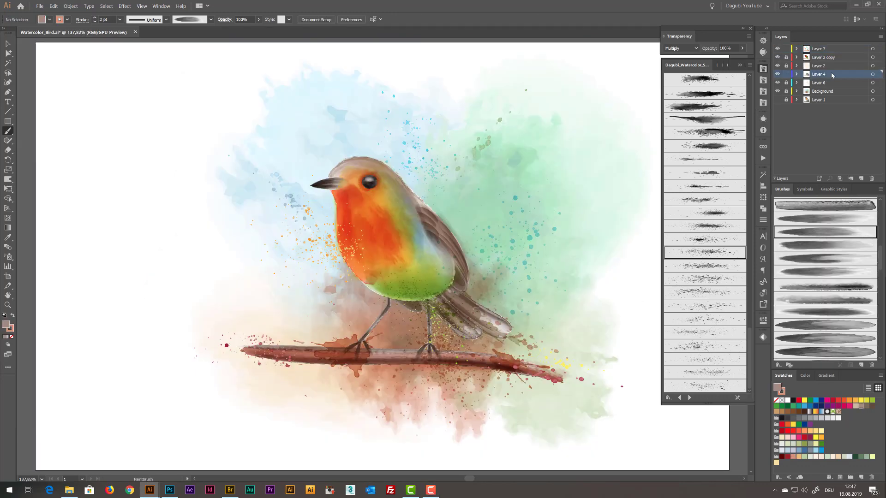
{"action": "left_click_drag", "start_coordinate": [420, 304], "coordinate": [369, 318]}
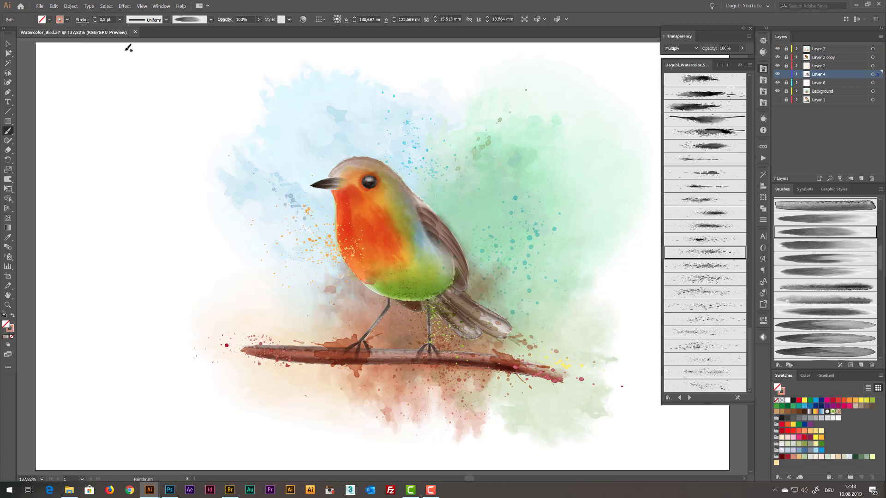
{"action": "scroll", "coordinate": [470, 328], "scroll_direction": "up", "scroll_amount": 4}
{"action": "key", "text": "ctrl+shift+a"}
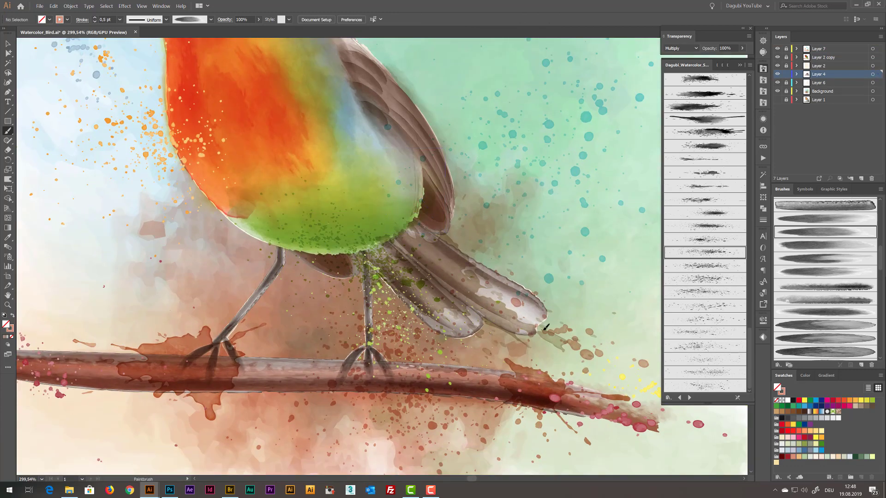
Paint brown wash strokes along the tail feathers on Layer 4 with stroke weights of 0.3 and 0.4 pt.
{"action": "left_click_drag", "start_coordinate": [544, 330], "coordinate": [545, 331]}
{"action": "left_click", "coordinate": [95, 22]}
{"action": "left_click", "coordinate": [95, 21]}
{"action": "key", "text": "ctrl+shift+a"}
{"action": "left_click_drag", "start_coordinate": [326, 192], "coordinate": [451, 325]}
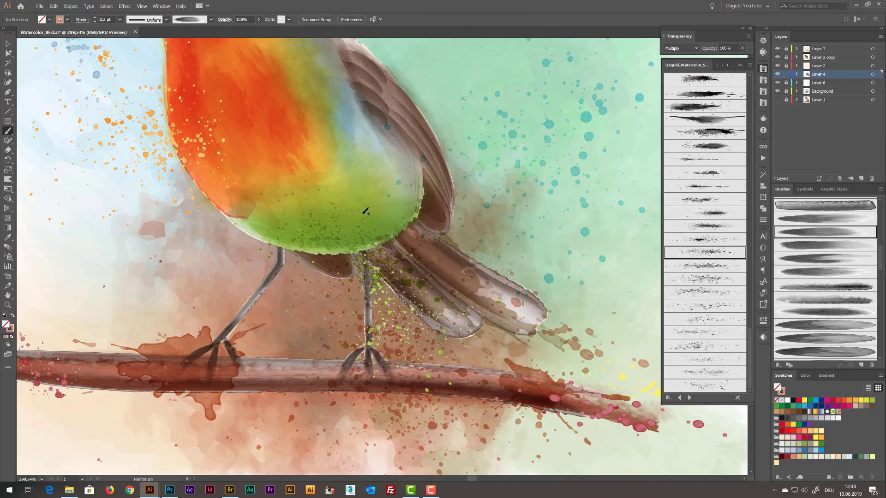
{"action": "left_click_drag", "start_coordinate": [368, 194], "coordinate": [601, 350]}
{"action": "left_click", "coordinate": [95, 18]}
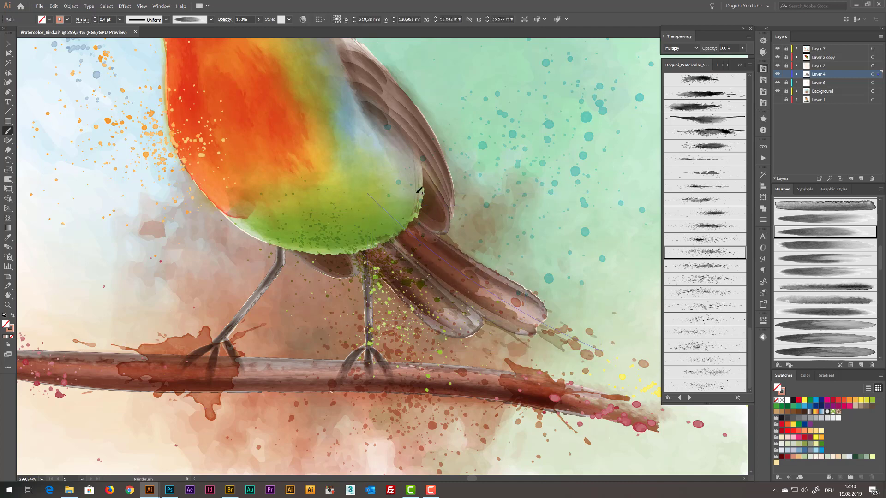
Add brown wash strokes near the wing tip and over the feathers beneath the belly.
{"action": "left_click_drag", "start_coordinate": [414, 184], "coordinate": [445, 227]}
{"action": "left_click_drag", "start_coordinate": [351, 277], "coordinate": [228, 182]}
{"action": "scroll", "coordinate": [549, 246], "scroll_direction": "down", "scroll_amount": 2}
Select the top eight paths on Layer 4, recolor their strokes to the brown b07d63 and deselect them.
{"action": "left_click", "coordinate": [796, 74]}
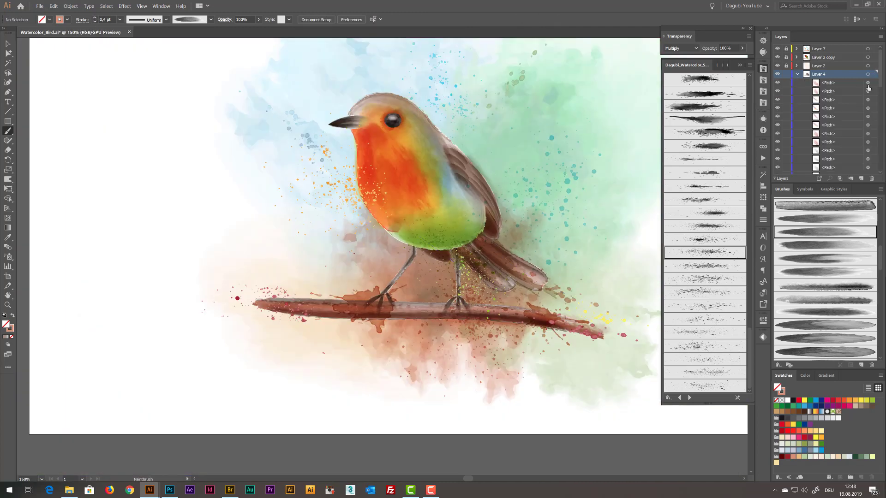
{"action": "left_click", "coordinate": [867, 83]}
{"action": "left_click", "coordinate": [867, 91], "text": "shift"}
{"action": "left_click_drag", "start_coordinate": [867, 100], "coordinate": [869, 126]}
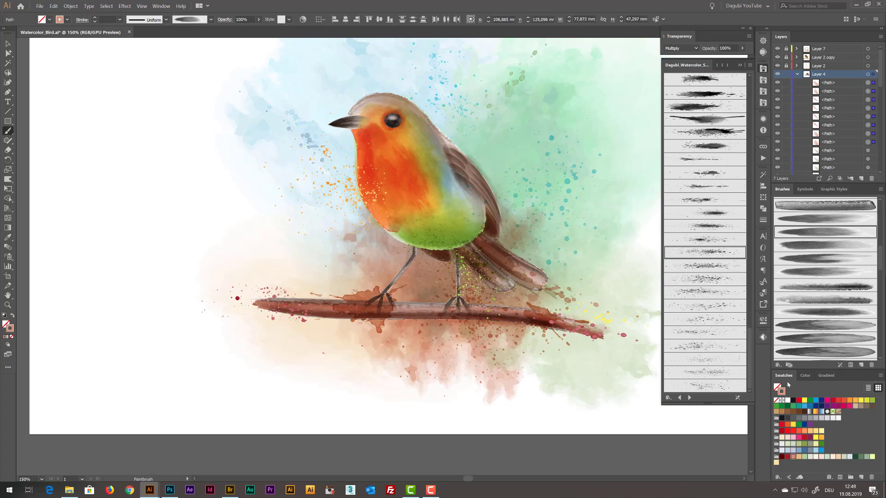
{"action": "left_click", "coordinate": [805, 376]}
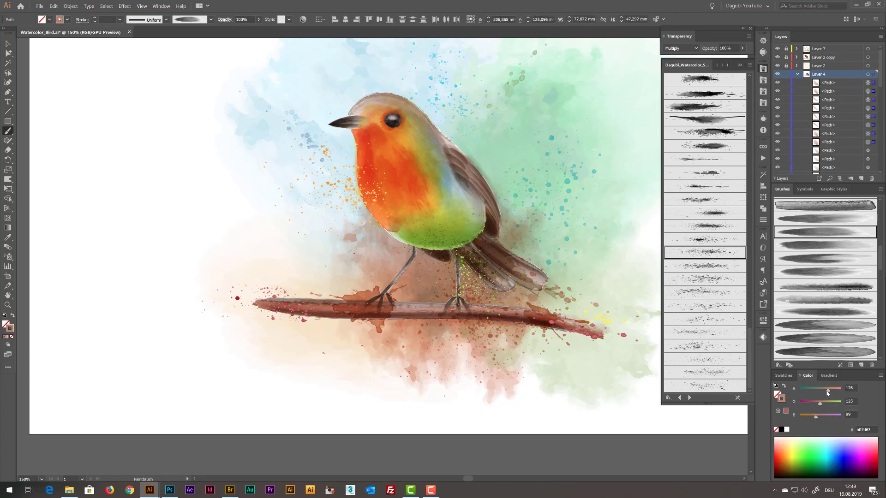
{"action": "key", "text": "ctrl+shift+a"}
On Layer 2 copy, try a dark green 1 pt stroke up the belly with a brush from the stamps and washes library.
{"action": "key", "text": "ctrl+plus"}
{"action": "left_click", "coordinate": [819, 60]}
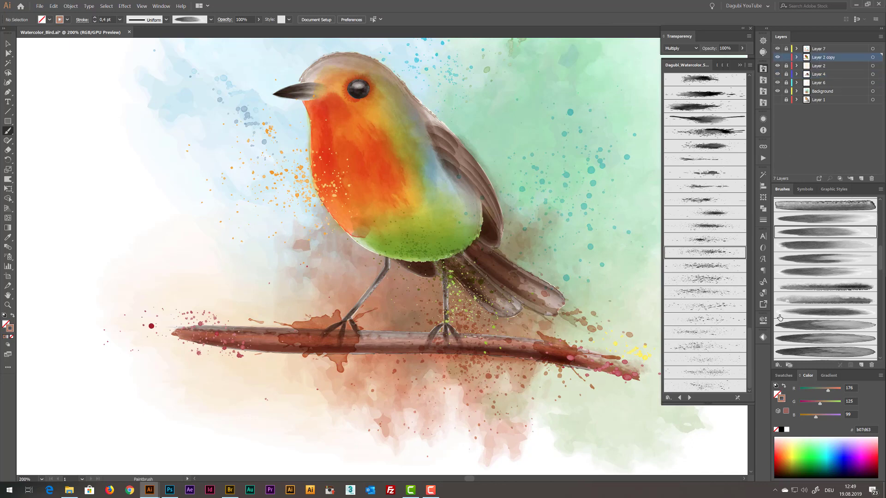
{"action": "left_click", "coordinate": [763, 103]}
{"action": "left_click_drag", "start_coordinate": [749, 341], "coordinate": [756, 234]}
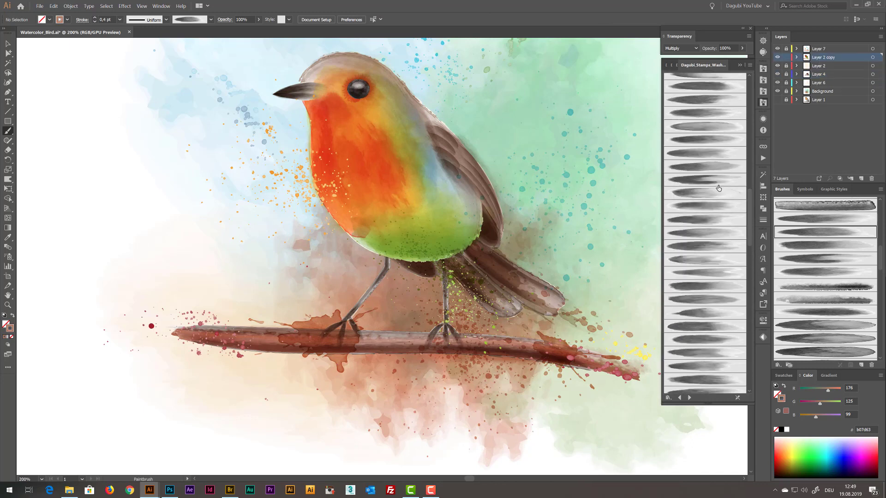
{"action": "left_click", "coordinate": [704, 180]}
{"action": "left_click", "coordinate": [783, 376]}
{"action": "left_click", "coordinate": [860, 456]}
{"action": "left_click_drag", "start_coordinate": [430, 253], "coordinate": [424, 185]}
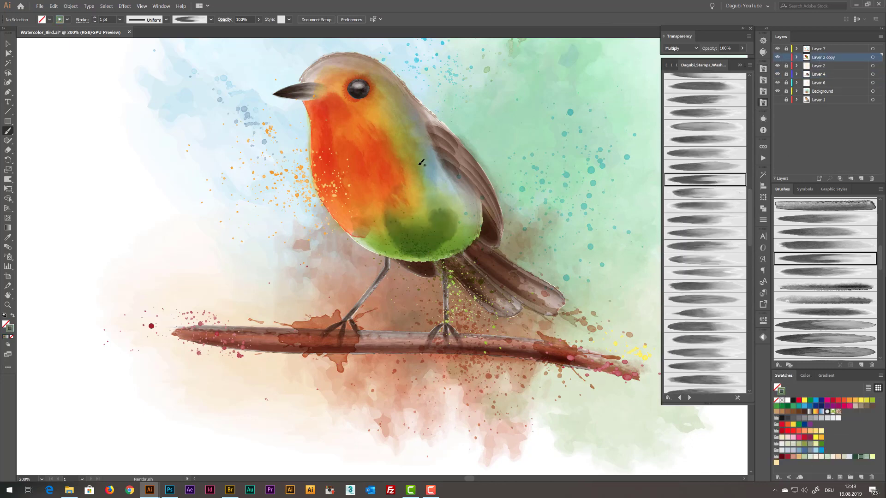
Try a different wash brush for a dark green 0.5 pt stroke curving across the lower belly.
{"action": "scroll", "coordinate": [725, 277], "scroll_direction": "down", "scroll_amount": 10}
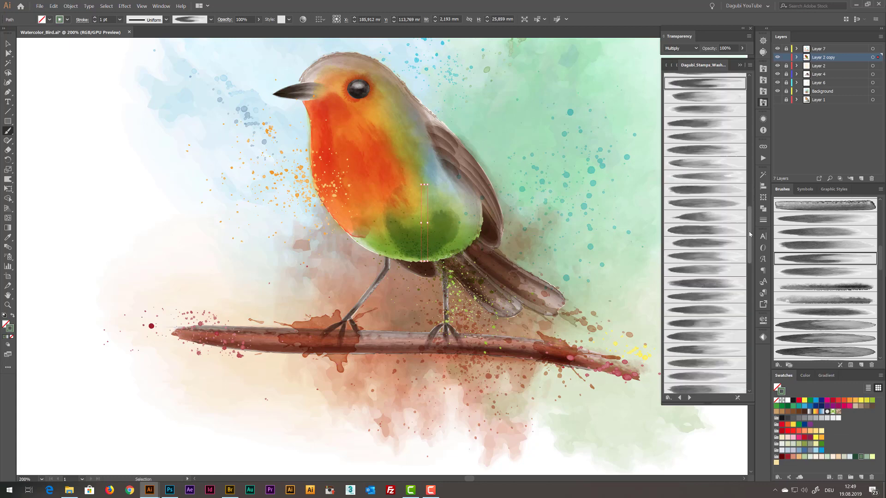
{"action": "scroll", "coordinate": [851, 295], "scroll_direction": "up", "scroll_amount": 5}
{"action": "left_click", "coordinate": [851, 295]}
{"action": "key", "text": "ctrl+shift+a"}
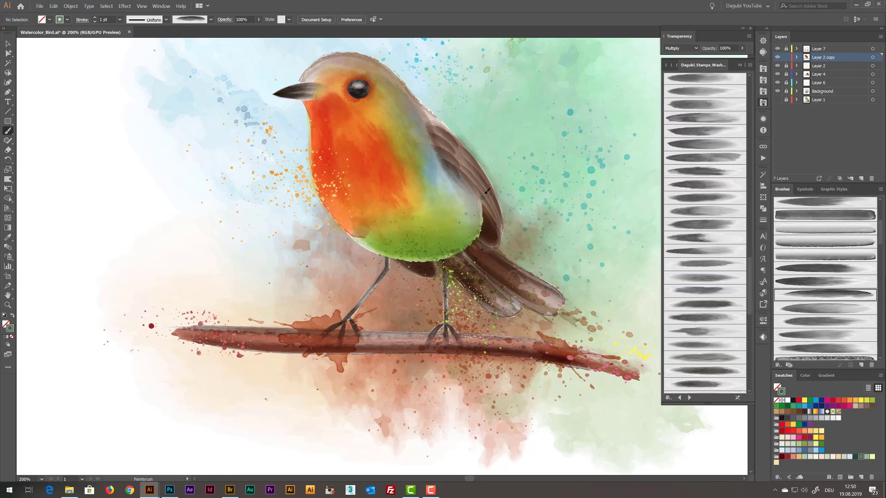
{"action": "left_click_drag", "start_coordinate": [360, 219], "coordinate": [481, 203]}
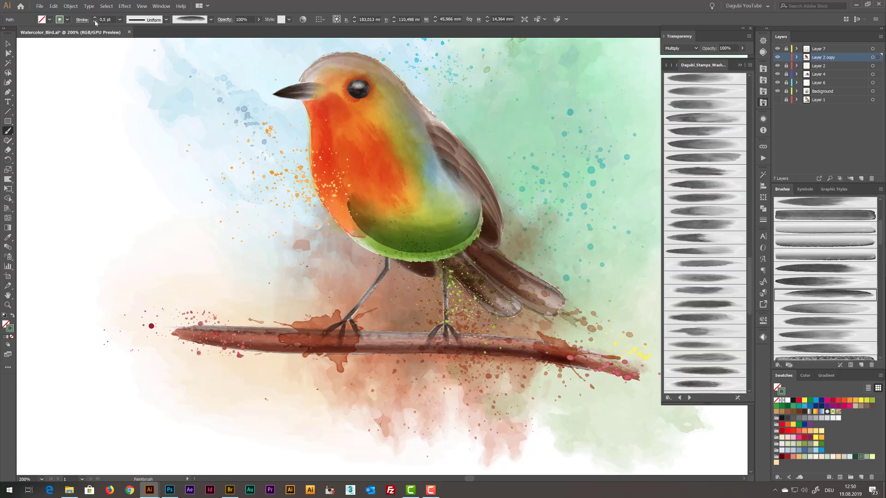
Try to warp the dark green belly stroke to the body's shape using the Warp tool's existing options.
{"action": "double_click", "coordinate": [8, 179]}
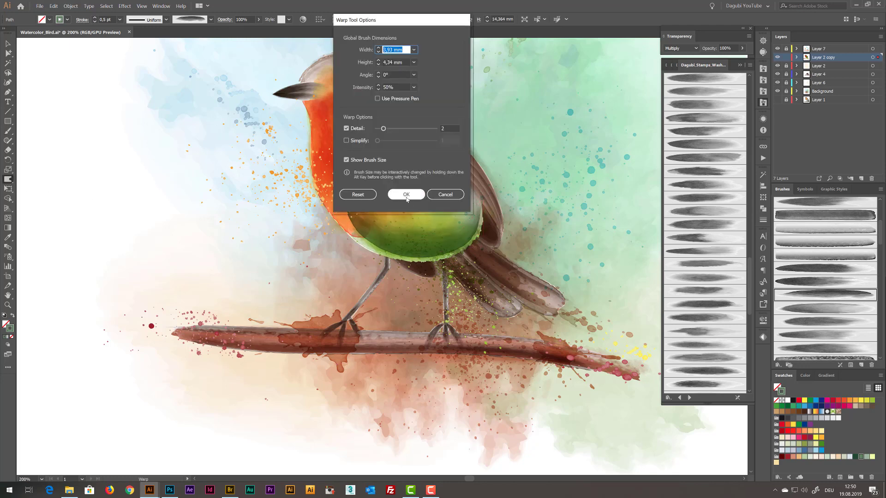
{"action": "left_click", "coordinate": [406, 196]}
{"action": "mouse_move", "coordinate": [389, 196]}
{"action": "left_mouse_down"}
{"action": "mouse_move", "coordinate": [385, 250]}
{"action": "mouse_move", "coordinate": [440, 246]}
{"action": "mouse_move", "coordinate": [480, 225]}
{"action": "left_mouse_up"}
{"action": "key", "text": "b"}
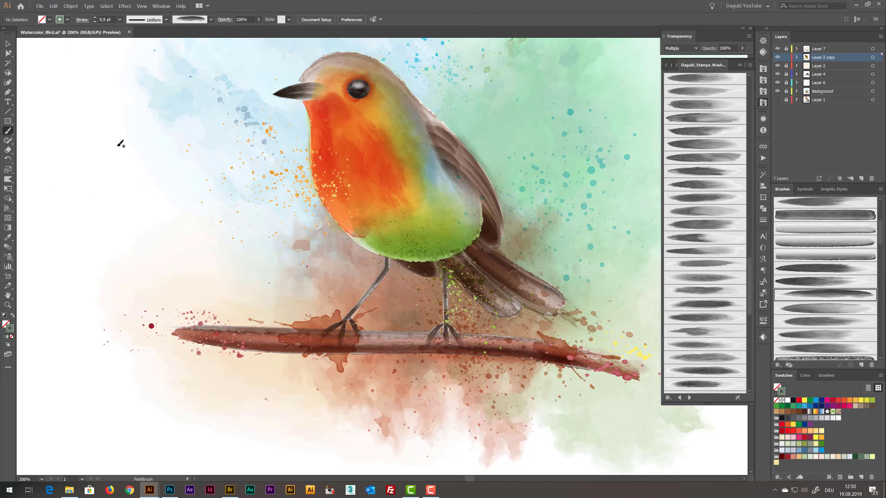
Paint a dark green wash stroke up the belly, switch to a softer wash brush and set the weight to 2.3 pt.
{"action": "left_click", "coordinate": [811, 307]}
{"action": "left_click_drag", "start_coordinate": [428, 256], "coordinate": [430, 168]}
{"action": "left_click", "coordinate": [95, 18]}
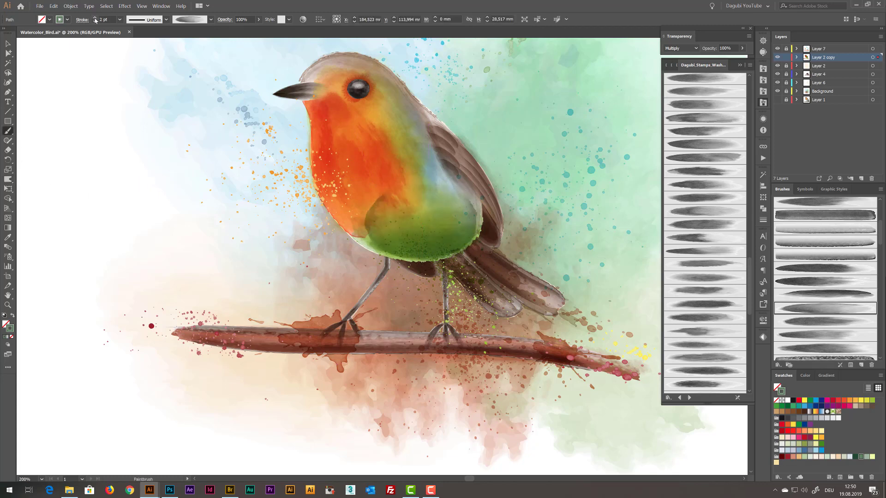
{"action": "scroll", "coordinate": [712, 274], "scroll_direction": "up", "scroll_amount": 3}
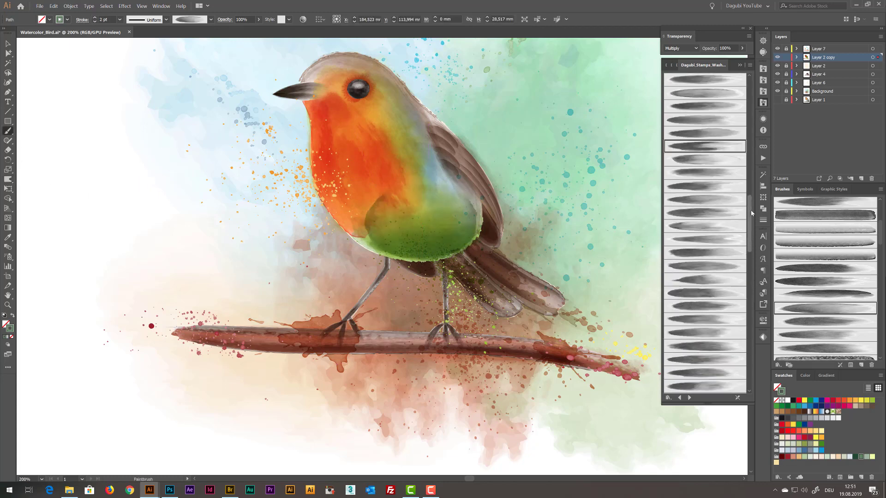
{"action": "left_click", "coordinate": [714, 106]}
{"action": "left_click", "coordinate": [95, 18]}
{"action": "left_click_drag", "start_coordinate": [418, 267], "coordinate": [401, 250]}
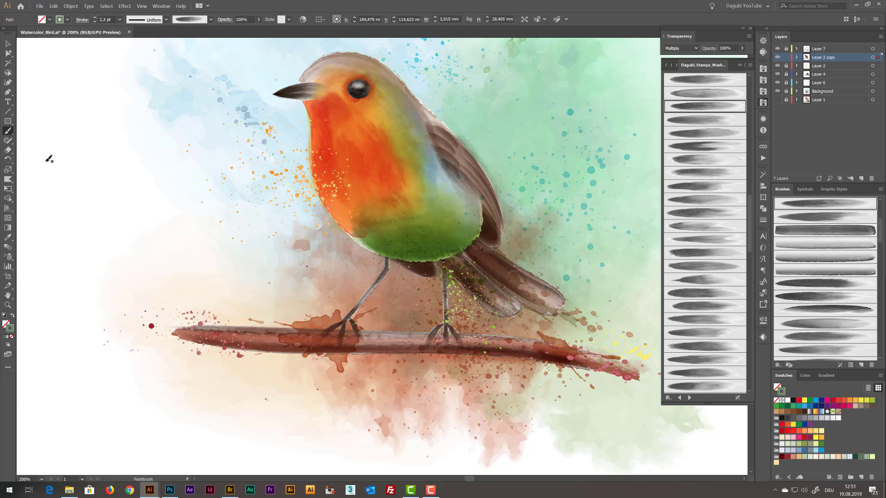
Shorten the dark green belly stroke from its upper end with Free Transform and expand its appearance.
{"action": "key", "text": "e"}
{"action": "left_click_drag", "start_coordinate": [416, 184], "coordinate": [417, 208]}
{"action": "left_click", "coordinate": [95, 18]}
{"action": "left_click_drag", "start_coordinate": [421, 240], "coordinate": [421, 237]}
{"action": "left_click", "coordinate": [70, 6]}
{"action": "left_click", "coordinate": [110, 83]}
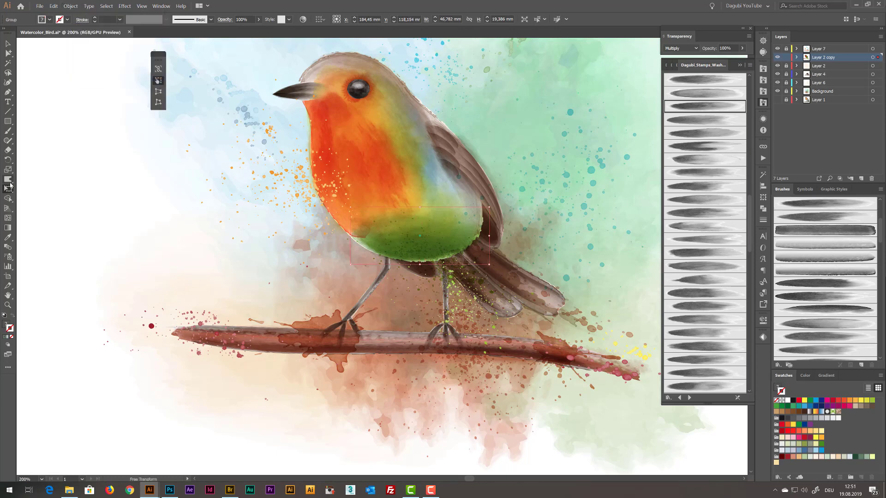
Warp the expanded green shape's upper edge to follow the belly's curve and set its opacity to 65%.
{"action": "left_click", "coordinate": [8, 179]}
{"action": "left_click_drag", "start_coordinate": [484, 212], "coordinate": [392, 222]}
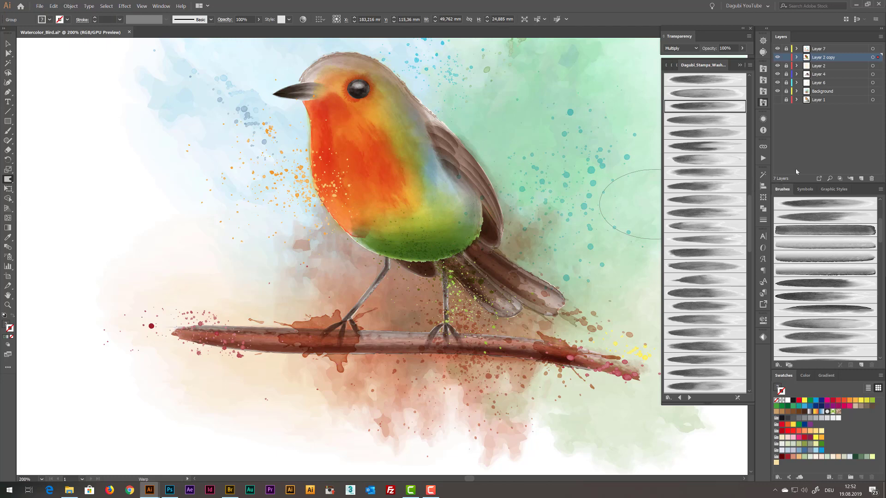
{"action": "left_click", "coordinate": [258, 19]}
{"action": "left_click", "coordinate": [247, 29]}
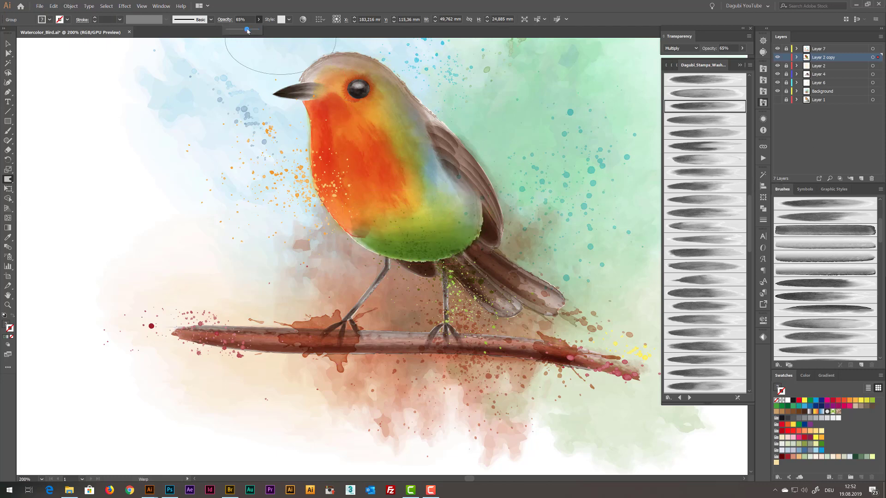
Warp the lower edge of the red breast path in Layer 2 copy to fit the body outline, and close the wash brush library.
{"action": "left_click", "coordinate": [796, 57]}
{"action": "left_click_drag", "start_coordinate": [879, 61], "coordinate": [879, 161]}
{"action": "left_click", "coordinate": [777, 120]}
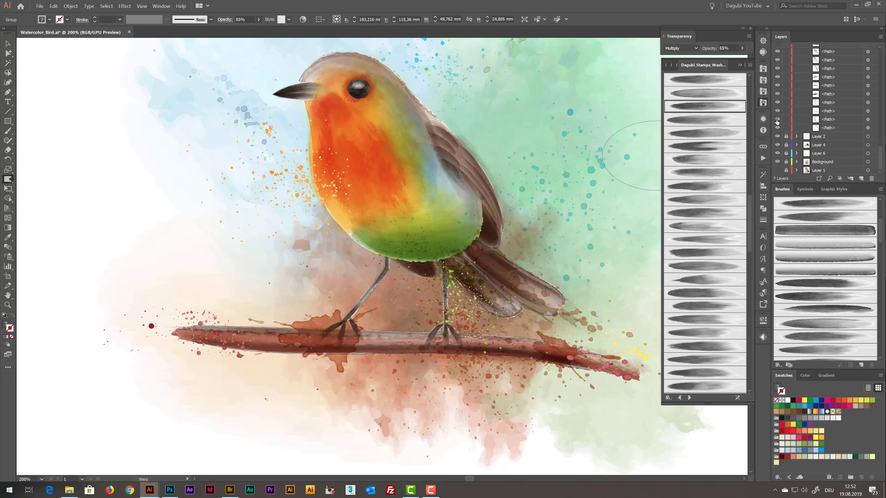
{"action": "left_click", "coordinate": [777, 120]}
{"action": "left_click", "coordinate": [868, 119]}
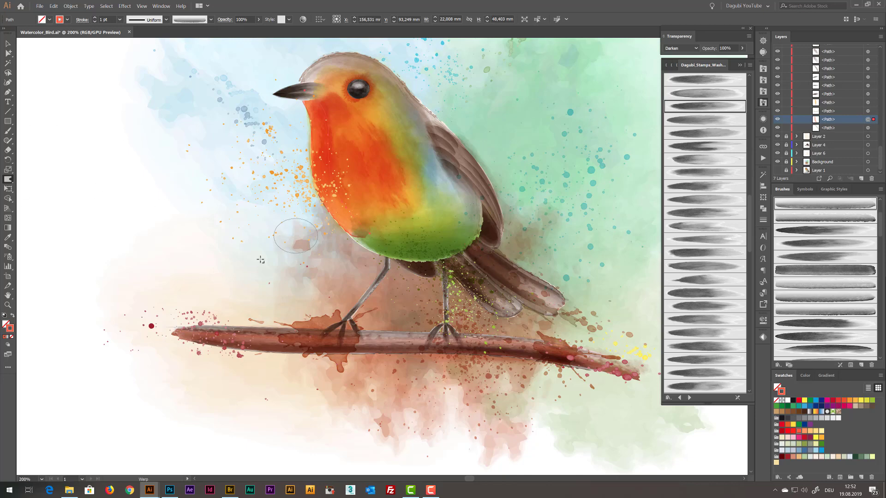
{"action": "scroll", "coordinate": [360, 238], "scroll_direction": "up", "scroll_amount": 4}
{"action": "mouse_move", "coordinate": [339, 215]}
{"action": "left_mouse_down"}
{"action": "mouse_move", "coordinate": [334, 227]}
{"action": "mouse_move", "coordinate": [357, 238]}
{"action": "left_mouse_up"}
{"action": "scroll", "coordinate": [397, 234], "scroll_direction": "down", "scroll_amount": 2}
{"action": "scroll", "coordinate": [407, 234], "scroll_direction": "down", "scroll_amount": 3}
{"action": "left_click", "coordinate": [243, 204], "text": "ctrl"}
{"action": "left_click_drag", "start_coordinate": [244, 204], "coordinate": [167, 229]}
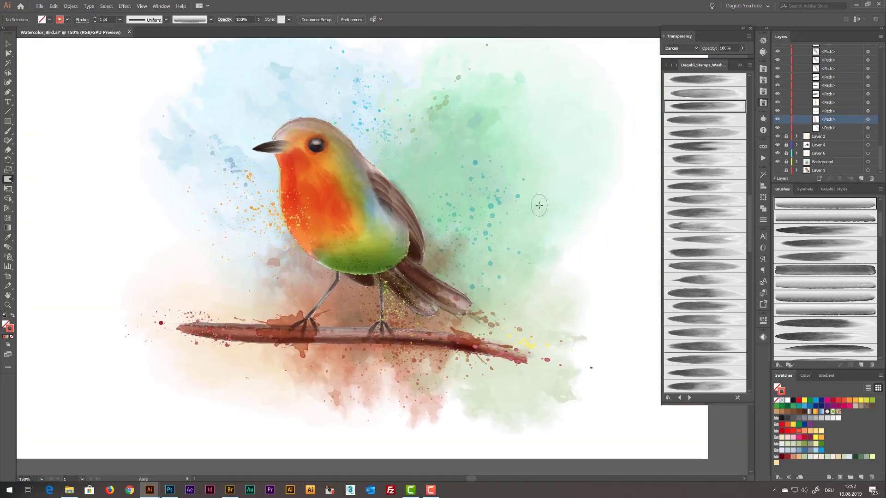
{"action": "key", "text": "ctrl+1"}
{"action": "left_click", "coordinate": [740, 65]}
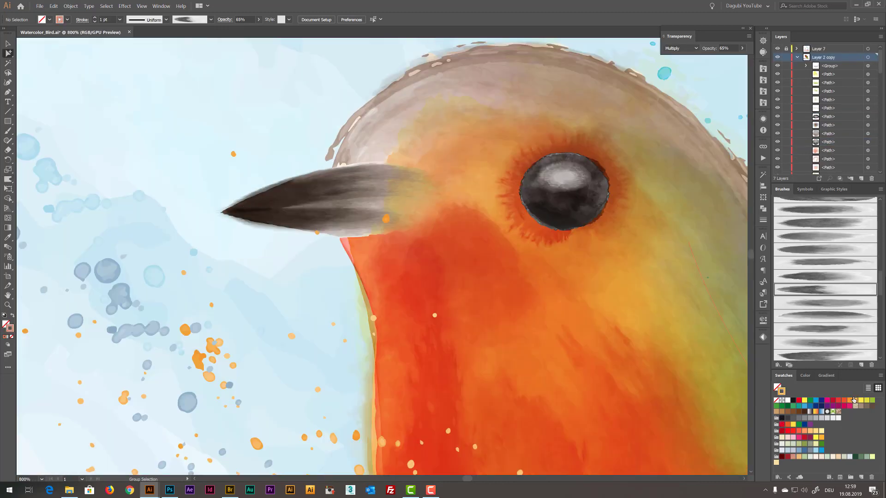
Paint a light orange stroke at 100% opacity along the beak from its tip and set its weight to 0.25 pt.
{"action": "left_click", "coordinate": [853, 399]}
{"action": "left_click", "coordinate": [741, 49]}
{"action": "left_click_drag", "start_coordinate": [732, 58], "coordinate": [756, 62]}
{"action": "left_click", "coordinate": [8, 131]}
{"action": "left_click_drag", "start_coordinate": [222, 212], "coordinate": [475, 202]}
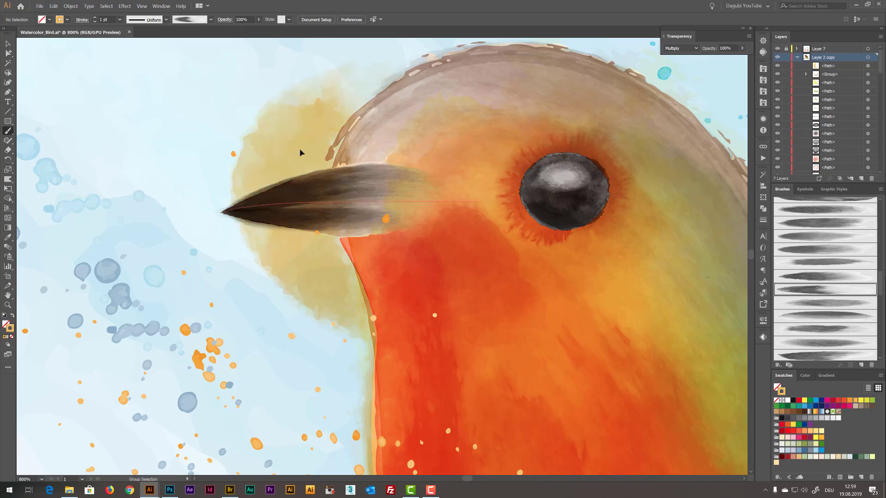
{"action": "left_click_drag", "start_coordinate": [288, 201], "coordinate": [292, 205]}
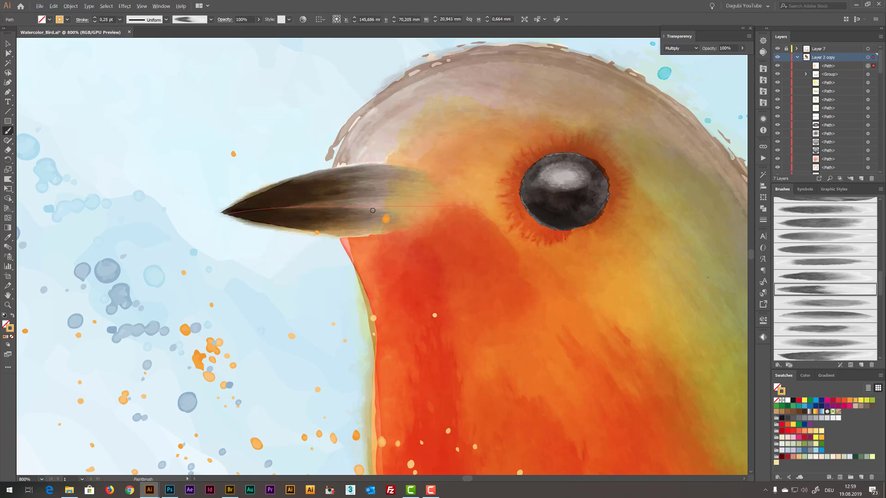
{"action": "scroll", "coordinate": [373, 211], "scroll_direction": "down", "scroll_amount": 3}
{"action": "left_click", "coordinate": [138, 74], "text": "ctrl"}
{"action": "scroll", "coordinate": [812, 341], "scroll_direction": "down", "scroll_amount": 4}
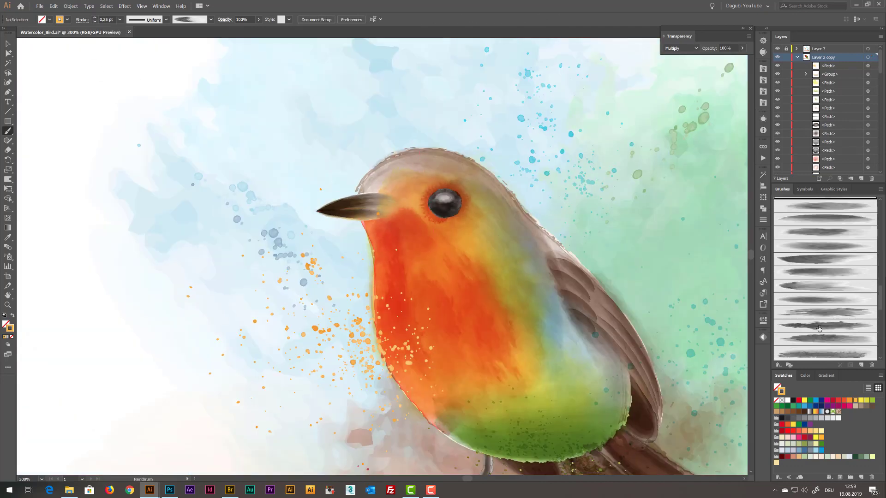
{"action": "left_click", "coordinate": [813, 272]}
{"action": "mouse_move", "coordinate": [390, 204]}
{"action": "left_mouse_down"}
{"action": "mouse_move", "coordinate": [403, 181]}
{"action": "mouse_move", "coordinate": [447, 182]}
{"action": "mouse_move", "coordinate": [402, 188]}
{"action": "mouse_move", "coordinate": [406, 225]}
{"action": "left_mouse_up"}
{"action": "key", "text": "ctrl+z"}
{"action": "key", "text": "Delete"}
Paint a red stroke with a streaky wash brush between the beak and the eye at 1 pt weight.
{"action": "left_click", "coordinate": [824, 339]}
{"action": "left_click", "coordinate": [95, 17]}
{"action": "left_click", "coordinate": [95, 18]}
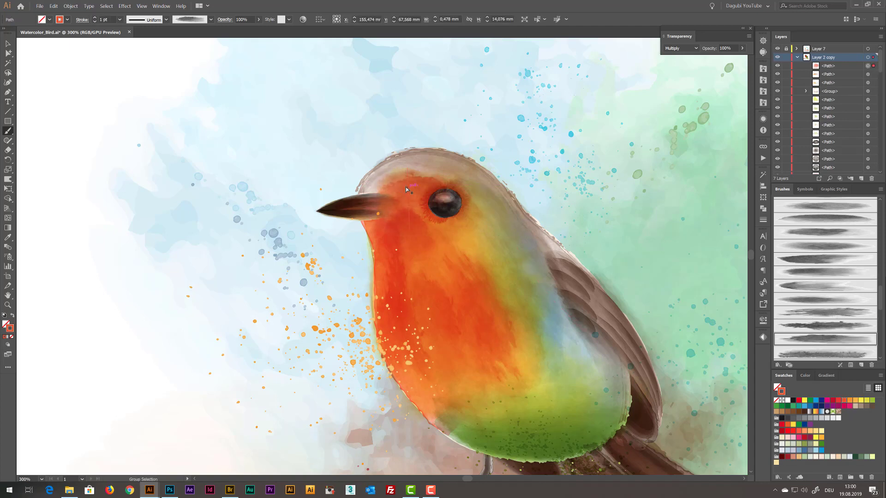
Reshape the red stroke between the beak and the eye with Free Transform and deselect it.
{"action": "key", "text": "e"}
{"action": "left_click_drag", "start_coordinate": [411, 231], "coordinate": [416, 229]}
{"action": "left_click_drag", "start_coordinate": [400, 180], "coordinate": [396, 182]}
{"action": "left_click", "coordinate": [95, 18]}
{"action": "left_click", "coordinate": [95, 18]}
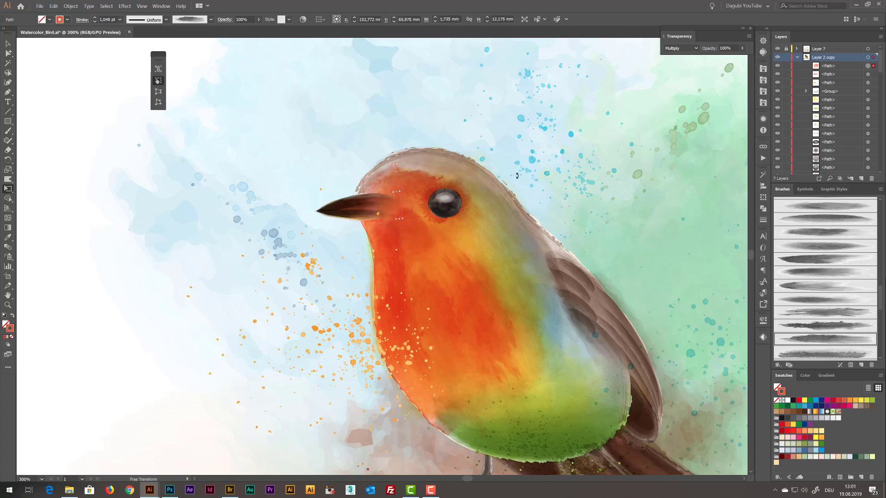
{"action": "scroll", "coordinate": [457, 163], "scroll_direction": "down", "scroll_amount": 4}
{"action": "key", "text": "ctrl+shift+a"}
Hide the orange path and the five yellow paths directly beneath it in Layer 2 copy.
{"action": "scroll", "coordinate": [784, 116], "scroll_direction": "down", "scroll_amount": 5}
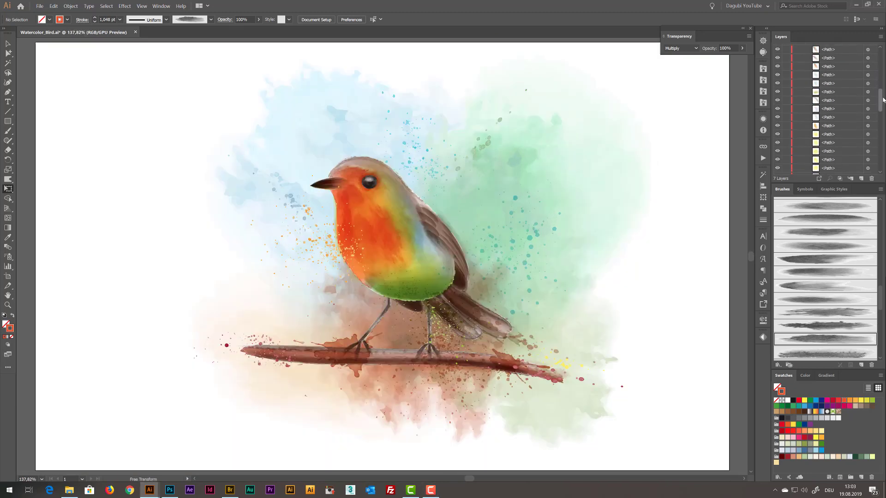
{"action": "left_click", "coordinate": [777, 124]}
{"action": "left_click", "coordinate": [840, 124]}
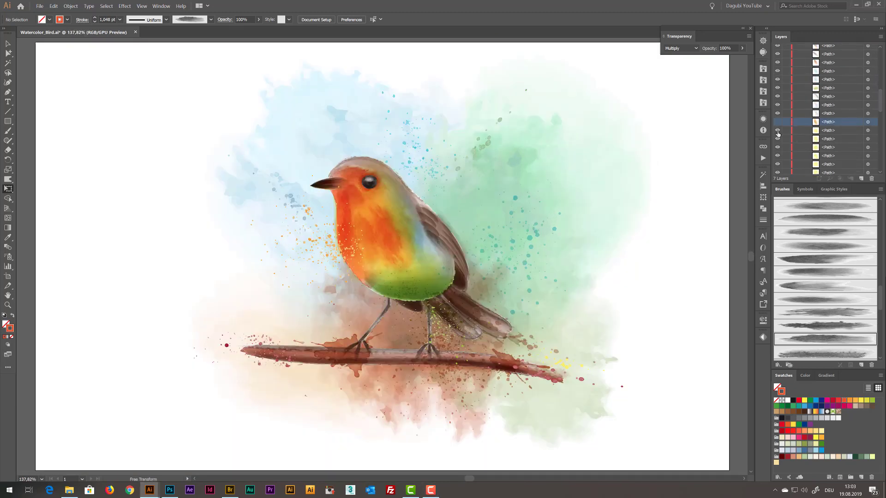
{"action": "left_click_drag", "start_coordinate": [778, 134], "coordinate": [779, 164]}
{"action": "scroll", "coordinate": [879, 120], "scroll_direction": "down", "scroll_amount": 2}
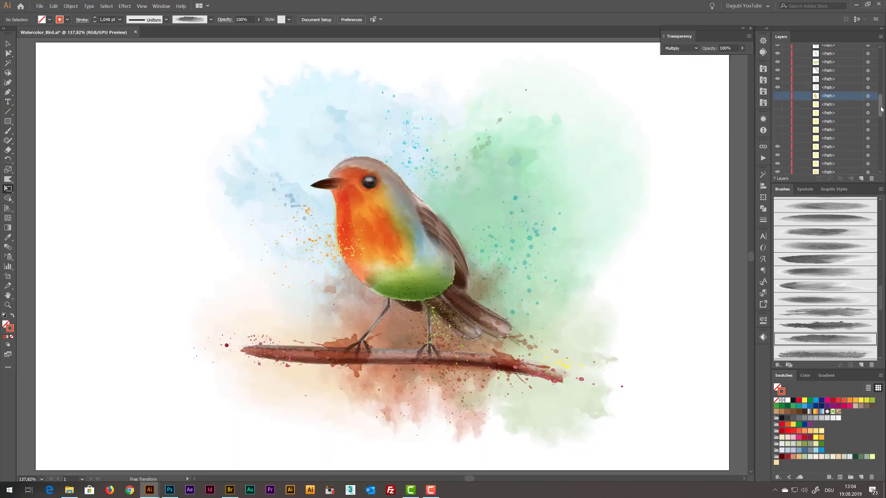
Paint an orange wash stroke from below the eye down the breast, about 15 by 24 mm.
{"action": "key", "text": "b"}
{"action": "left_click", "coordinate": [826, 272]}
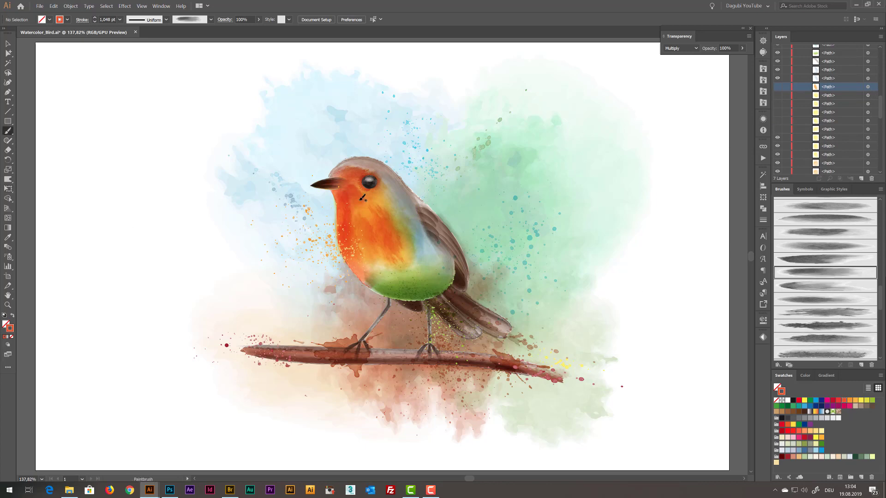
{"action": "left_click_drag", "start_coordinate": [363, 197], "coordinate": [392, 224]}
{"action": "left_click", "coordinate": [850, 402]}
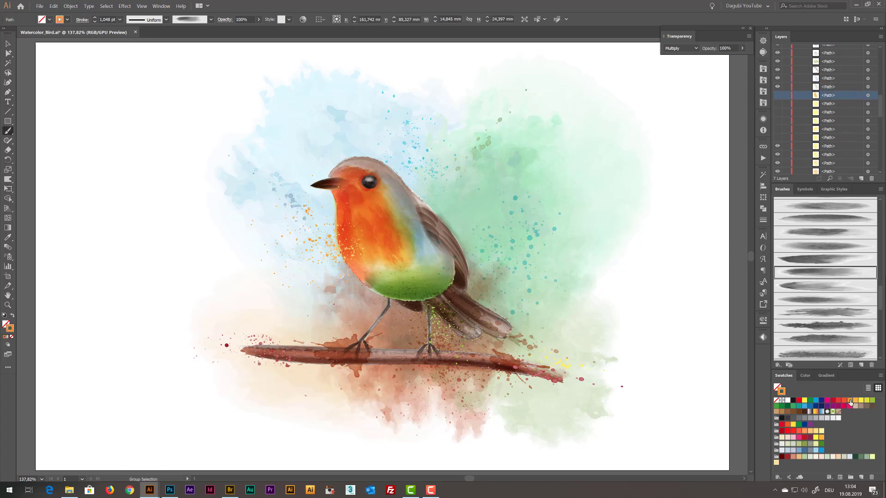
{"action": "left_click", "coordinate": [742, 428], "text": "ctrl"}
Hide the green belly path and paint a pale grey wash stroke from the lower belly up along the bird's side.
{"action": "left_click_drag", "start_coordinate": [880, 107], "coordinate": [880, 99]}
{"action": "left_click", "coordinate": [777, 105]}
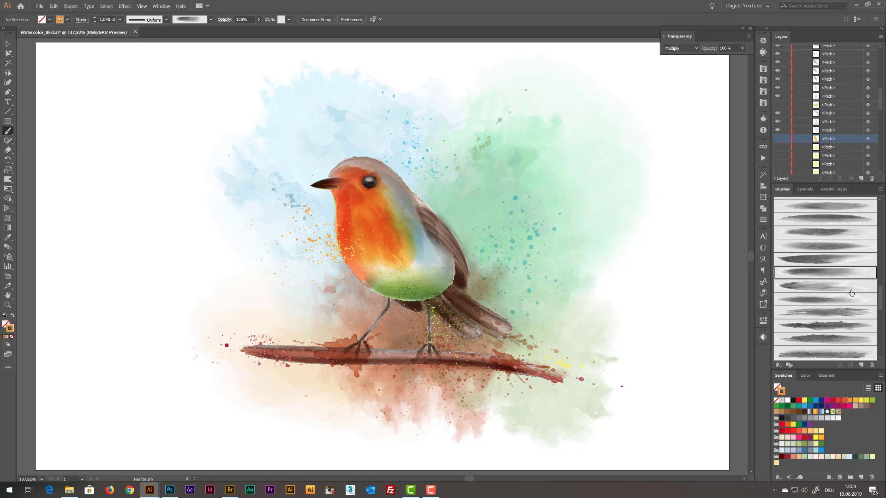
{"action": "left_click", "coordinate": [832, 234]}
{"action": "left_click", "coordinate": [849, 457]}
{"action": "left_click_drag", "start_coordinate": [436, 278], "coordinate": [393, 185]}
{"action": "left_click", "coordinate": [426, 255], "text": "ctrl"}
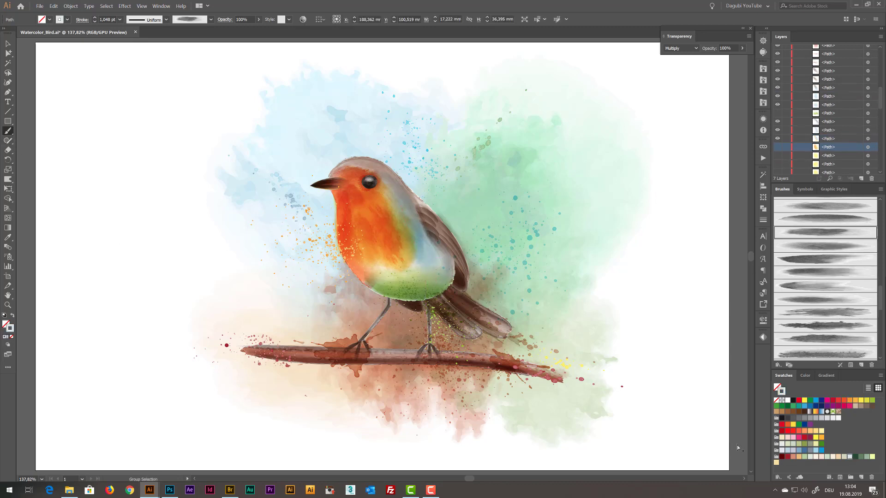
{"action": "left_click", "coordinate": [740, 427], "text": "ctrl"}
Paint a beige wash stroke along the lower belly and set its weight to 0.75 pt.
{"action": "left_click", "coordinate": [799, 456]}
{"action": "left_click_drag", "start_coordinate": [372, 271], "coordinate": [410, 297]}
{"action": "left_click", "coordinate": [400, 291], "text": "ctrl"}
{"action": "left_click", "coordinate": [95, 22]}
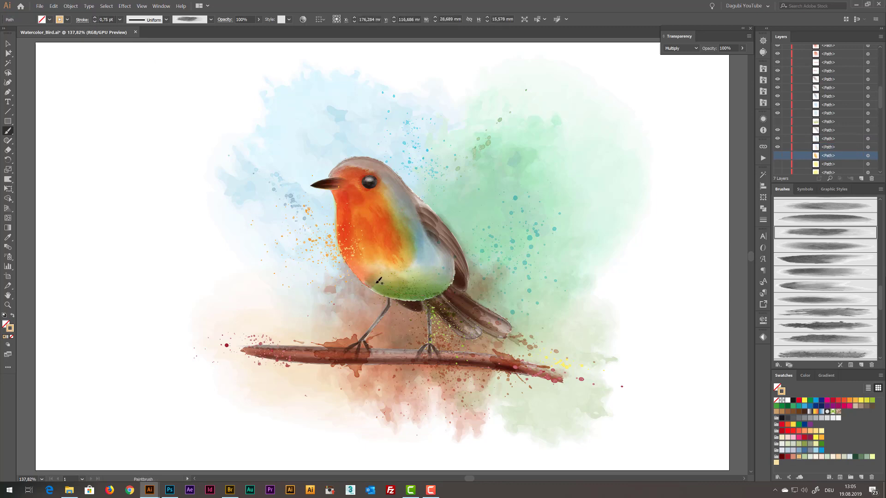
Delete the first beige belly stroke, repaint it inward from the belly's rear side and apply a different wash brush.
{"action": "key", "text": "Delete"}
{"action": "left_click_drag", "start_coordinate": [448, 261], "coordinate": [402, 278]}
{"action": "left_click", "coordinate": [429, 271], "text": "ctrl"}
{"action": "left_click", "coordinate": [834, 206]}
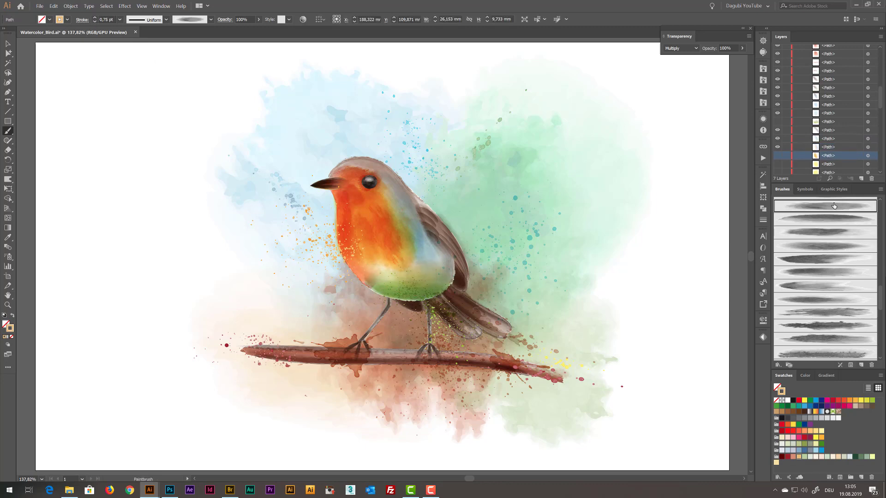
{"action": "left_click", "coordinate": [65, 272], "text": "ctrl"}
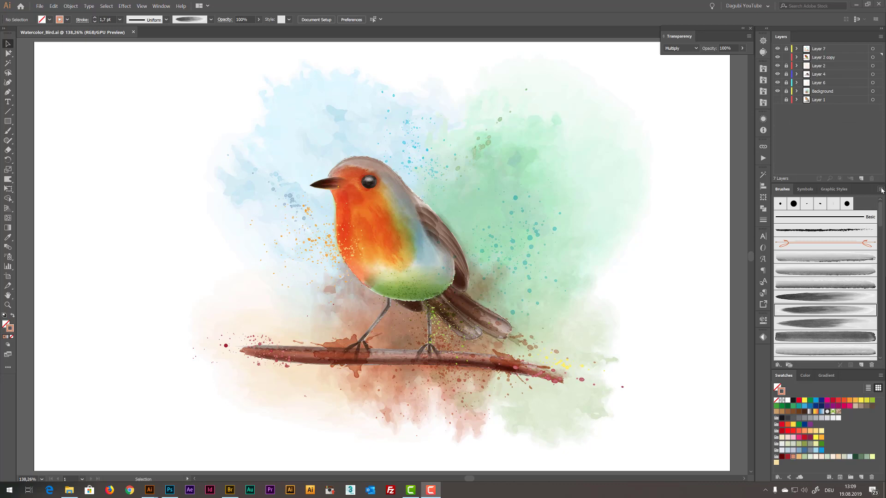
Select all unused brushes in the document and delete them.
{"action": "left_click", "coordinate": [880, 189]}
{"action": "left_click_drag", "start_coordinate": [879, 216], "coordinate": [880, 349]}
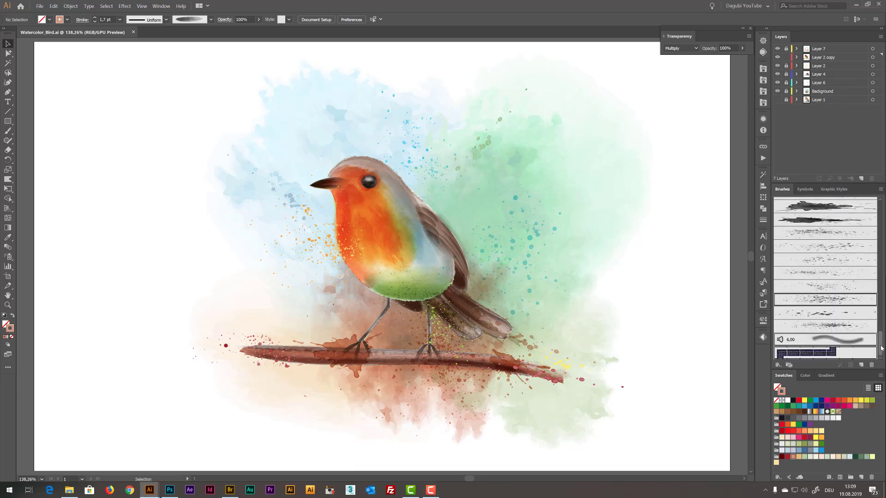
{"action": "left_click", "coordinate": [871, 365]}
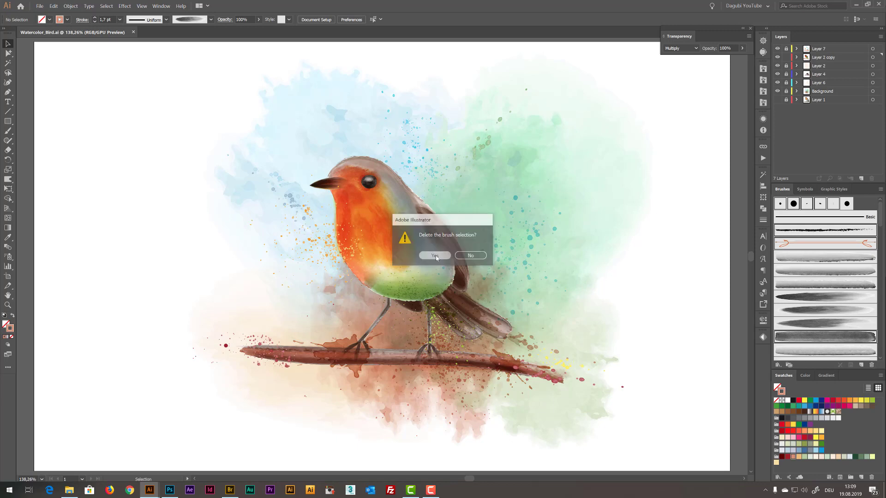
{"action": "left_click", "coordinate": [435, 256]}
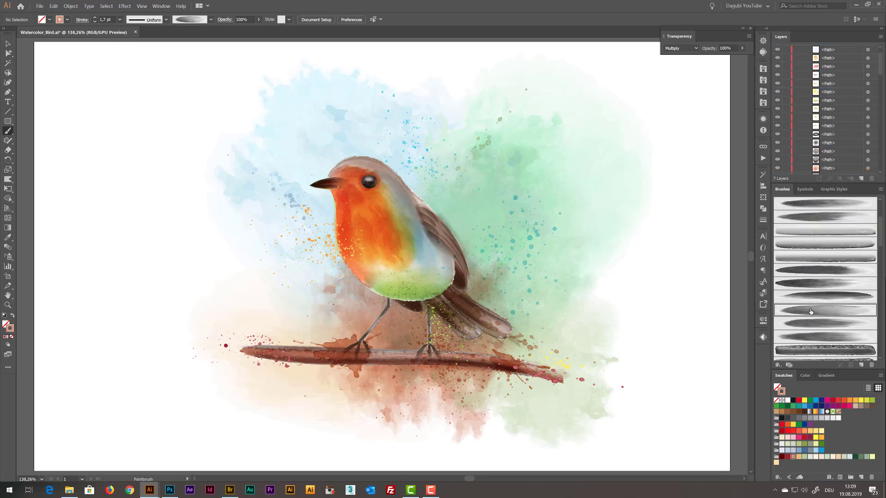
Paint a reddish-brown wash stroke over the lower belly at 2.4 pt weight.
{"action": "mouse_move", "coordinate": [415, 296]}
{"action": "left_mouse_down"}
{"action": "mouse_move", "coordinate": [383, 277]}
{"action": "mouse_move", "coordinate": [435, 286]}
{"action": "left_mouse_up"}
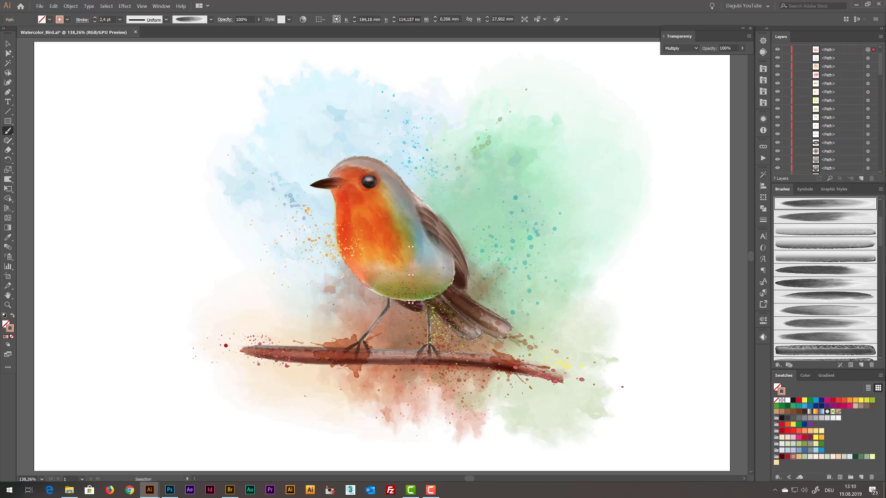
{"action": "scroll", "coordinate": [853, 64], "scroll_direction": "up", "scroll_amount": 1}
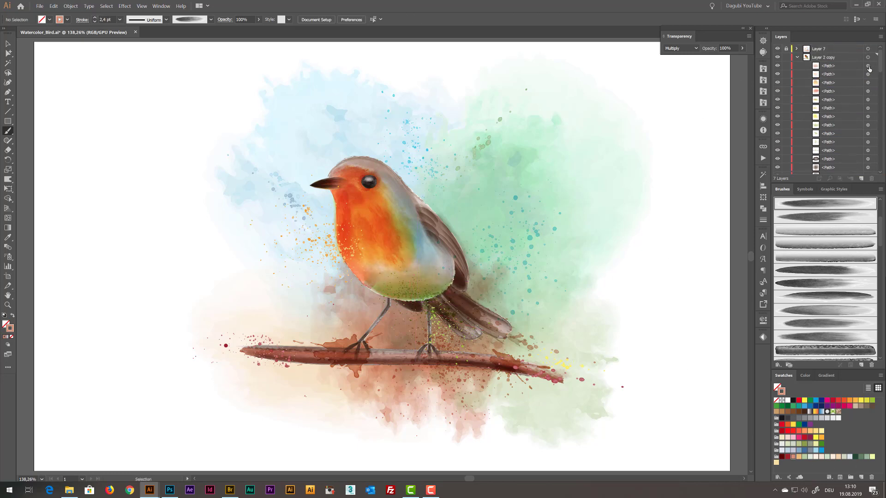